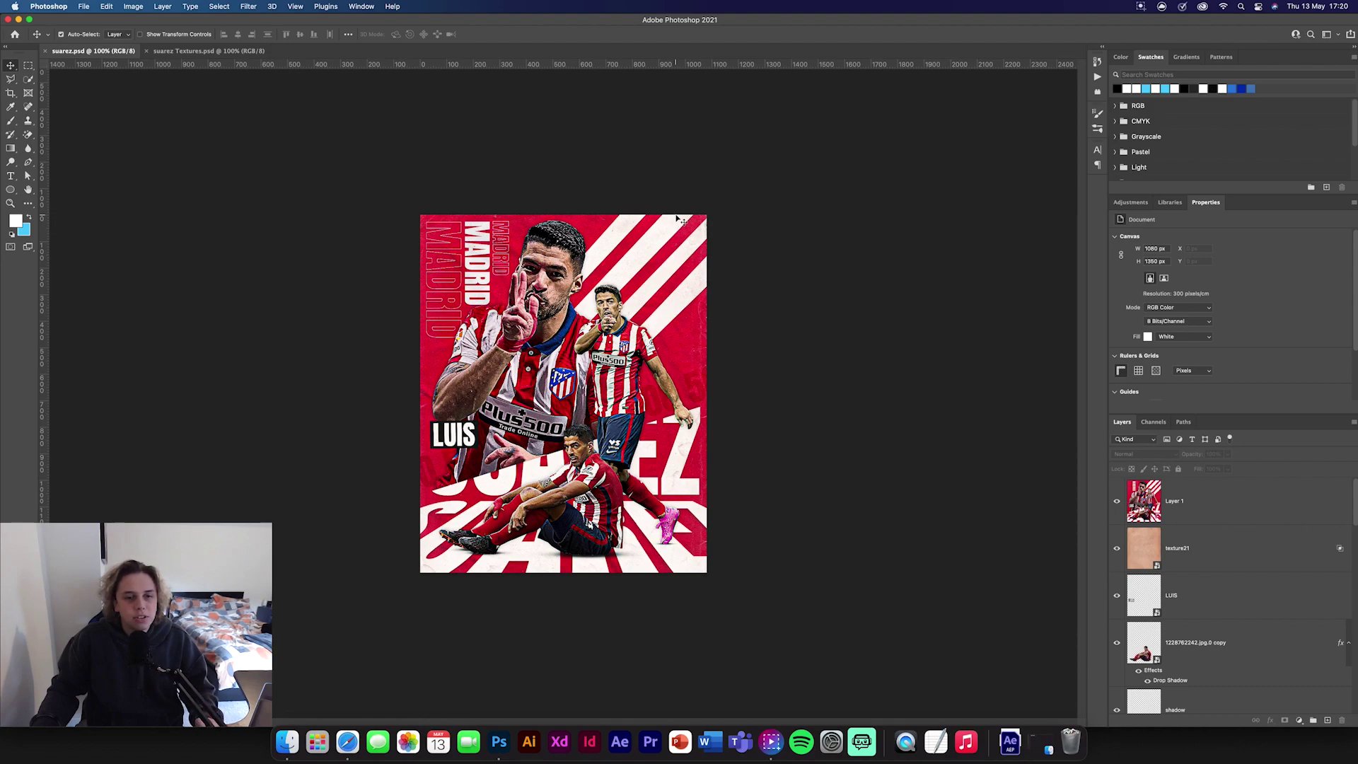
Step: Create a new 1080 × 1350 px document at 300 pixels/centimeter in RGB Color with a white background
{"action": "right_click", "coordinate": [291, 56]}
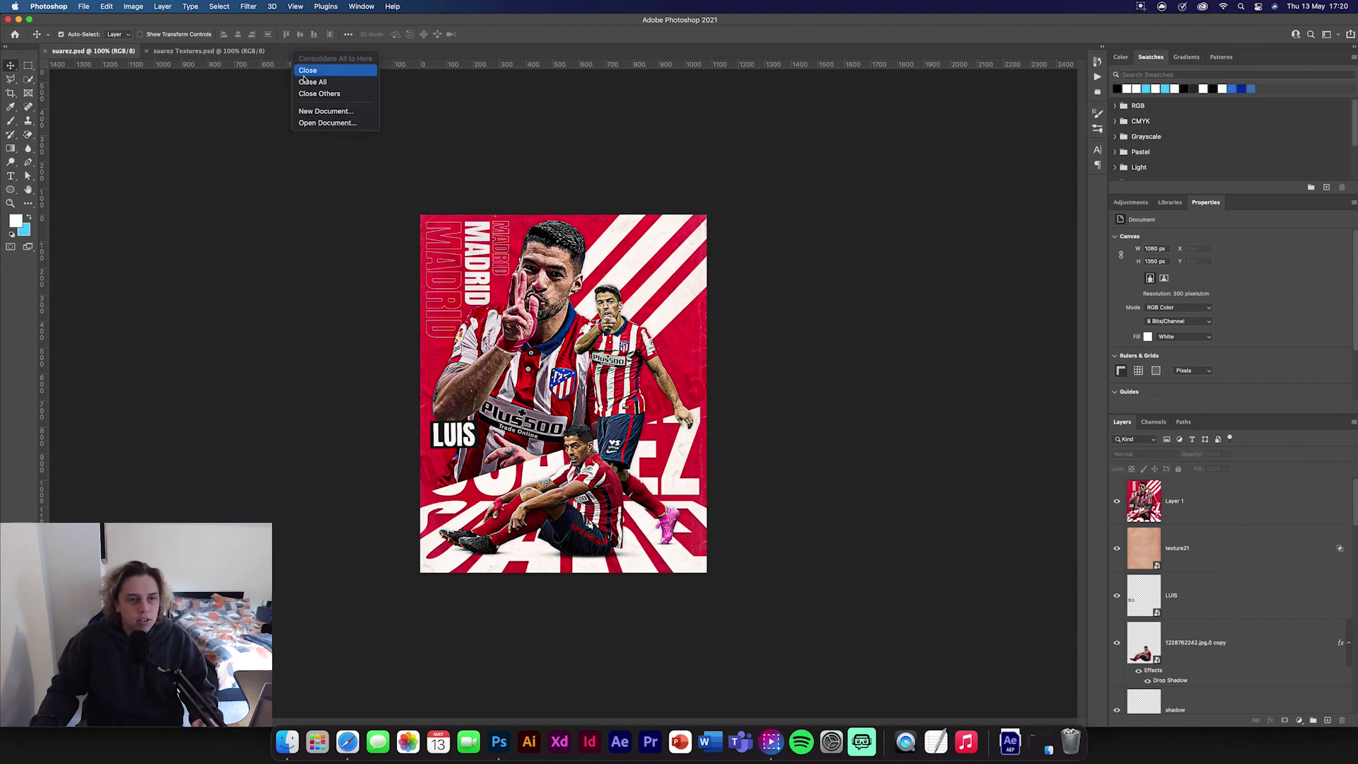
{"action": "left_click", "coordinate": [315, 110]}
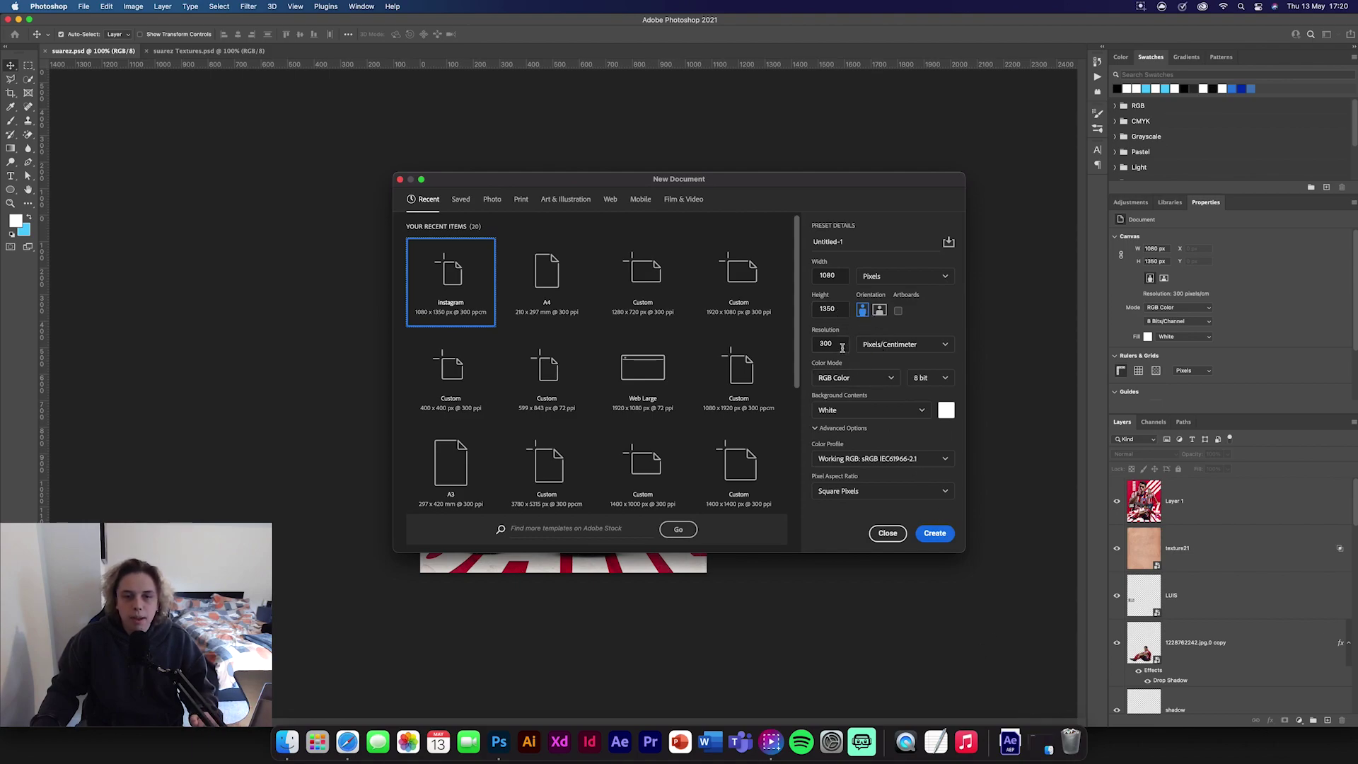
{"action": "left_click", "coordinate": [937, 534]}
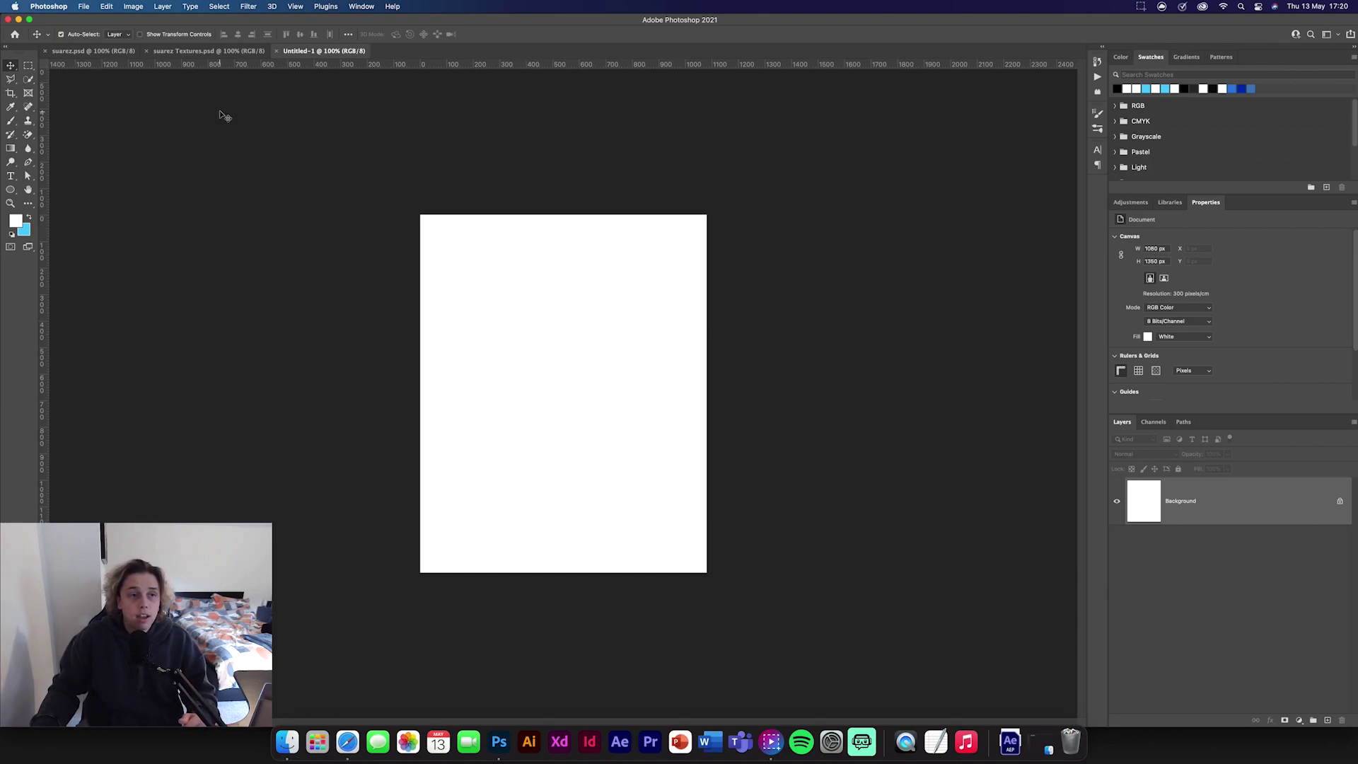
Step: In suarez Textures.psd, hide the "thank you for downloading" text layer and show the images and textures groups
{"action": "left_click", "coordinate": [209, 50]}
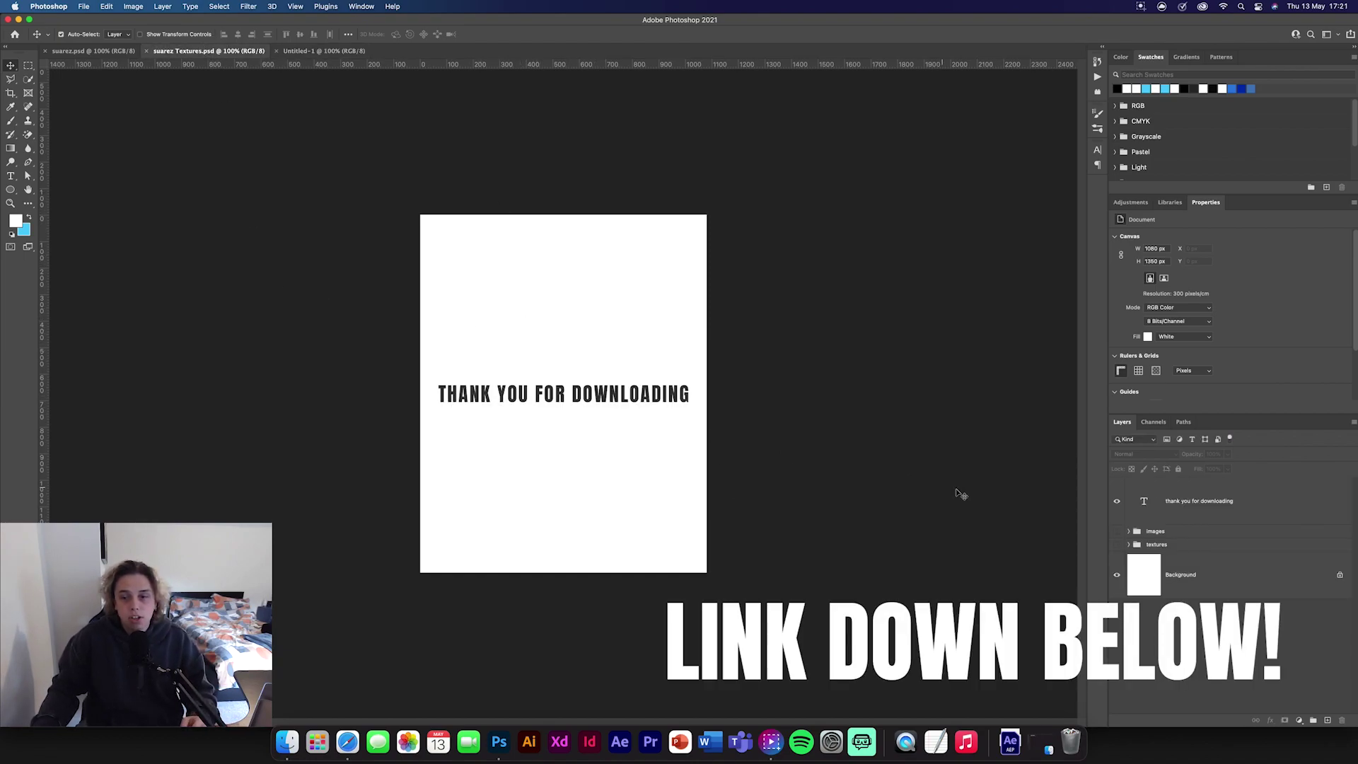
{"action": "left_click", "coordinate": [1117, 500]}
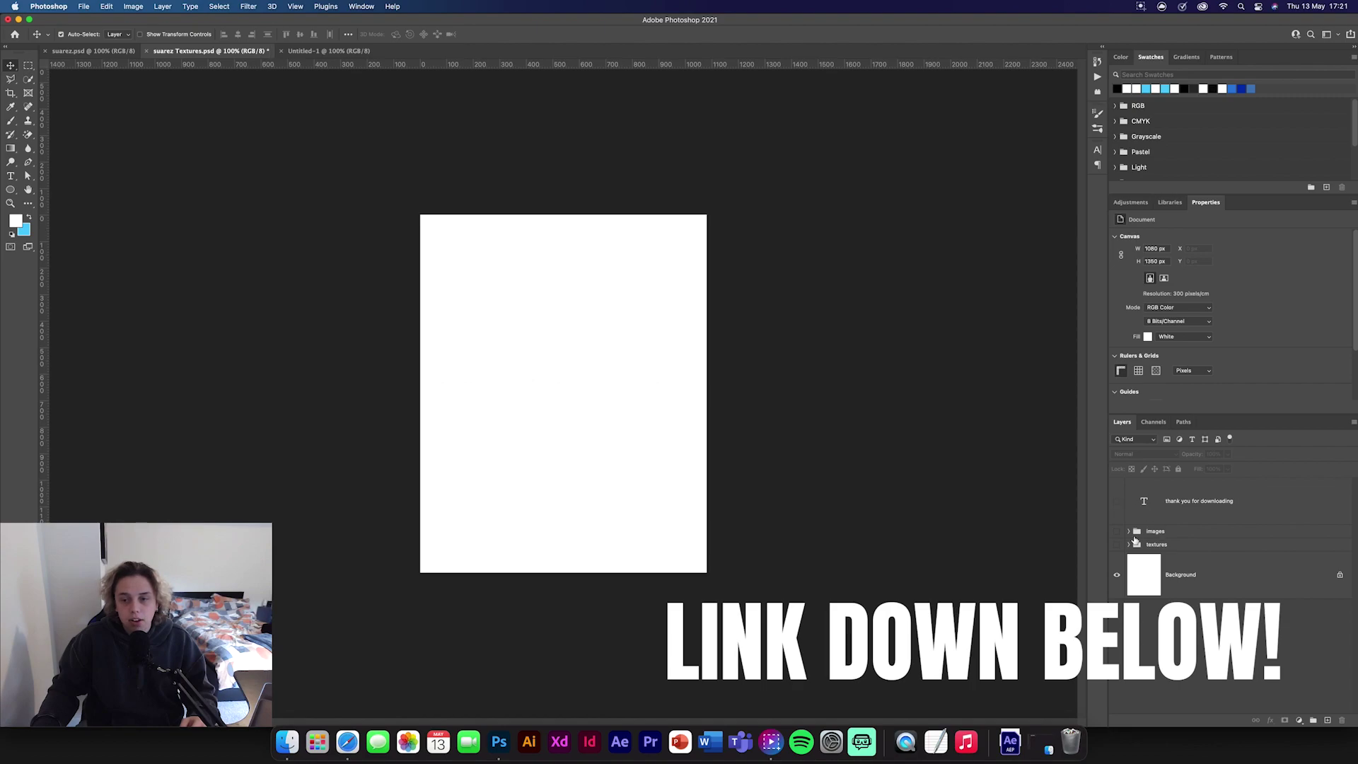
{"action": "left_click", "coordinate": [1117, 530]}
{"action": "left_click", "coordinate": [1117, 546]}
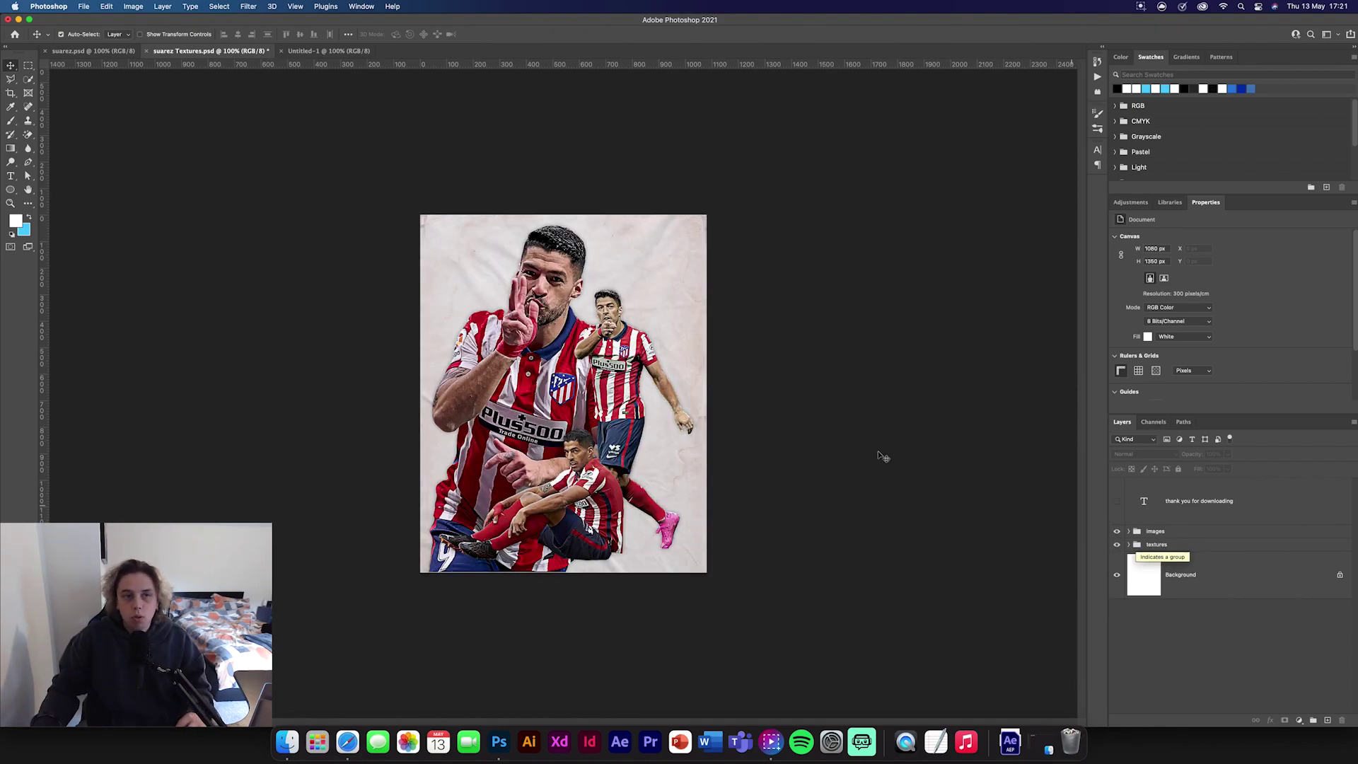
Step: Add a solid color fill layer in red ff4646 above the background of the new Untitled-1 document
{"action": "left_click", "coordinate": [329, 51]}
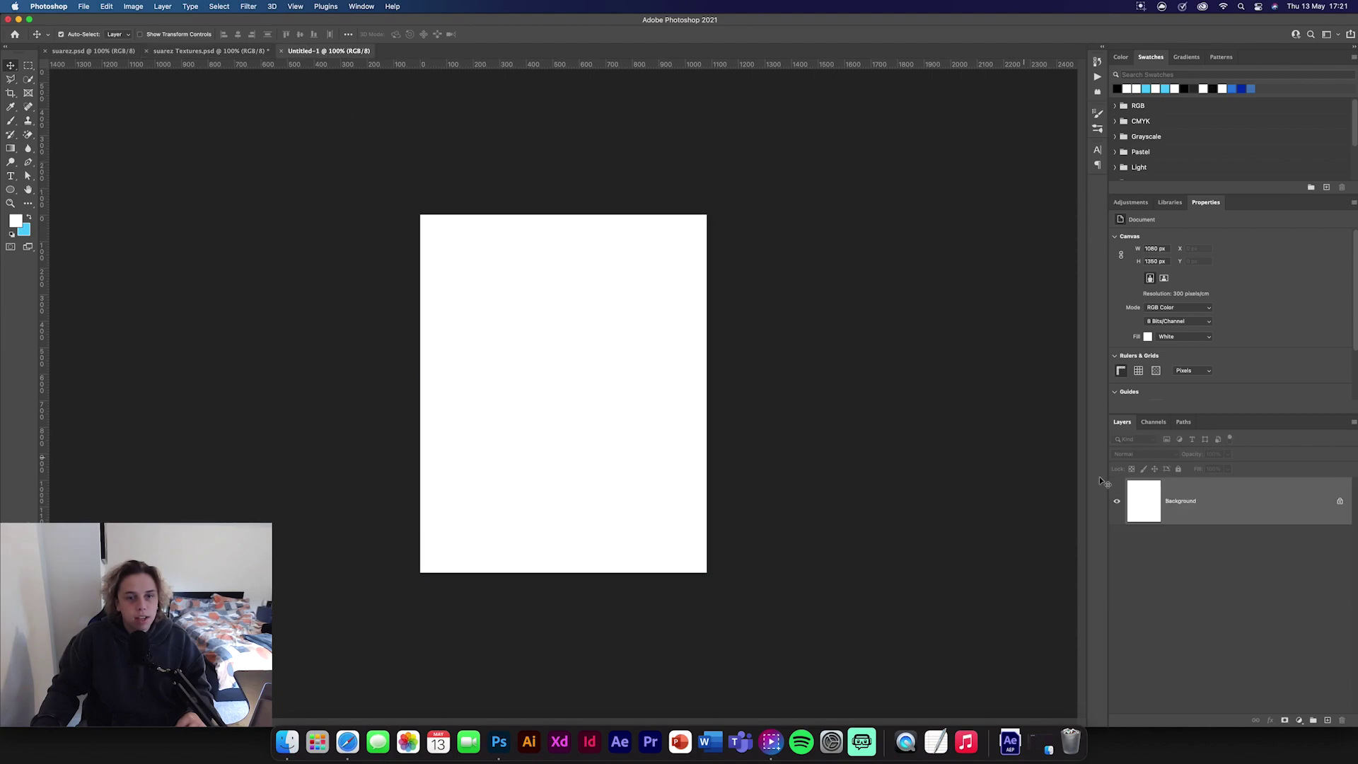
{"action": "left_click", "coordinate": [1299, 720]}
{"action": "left_click", "coordinate": [1305, 479]}
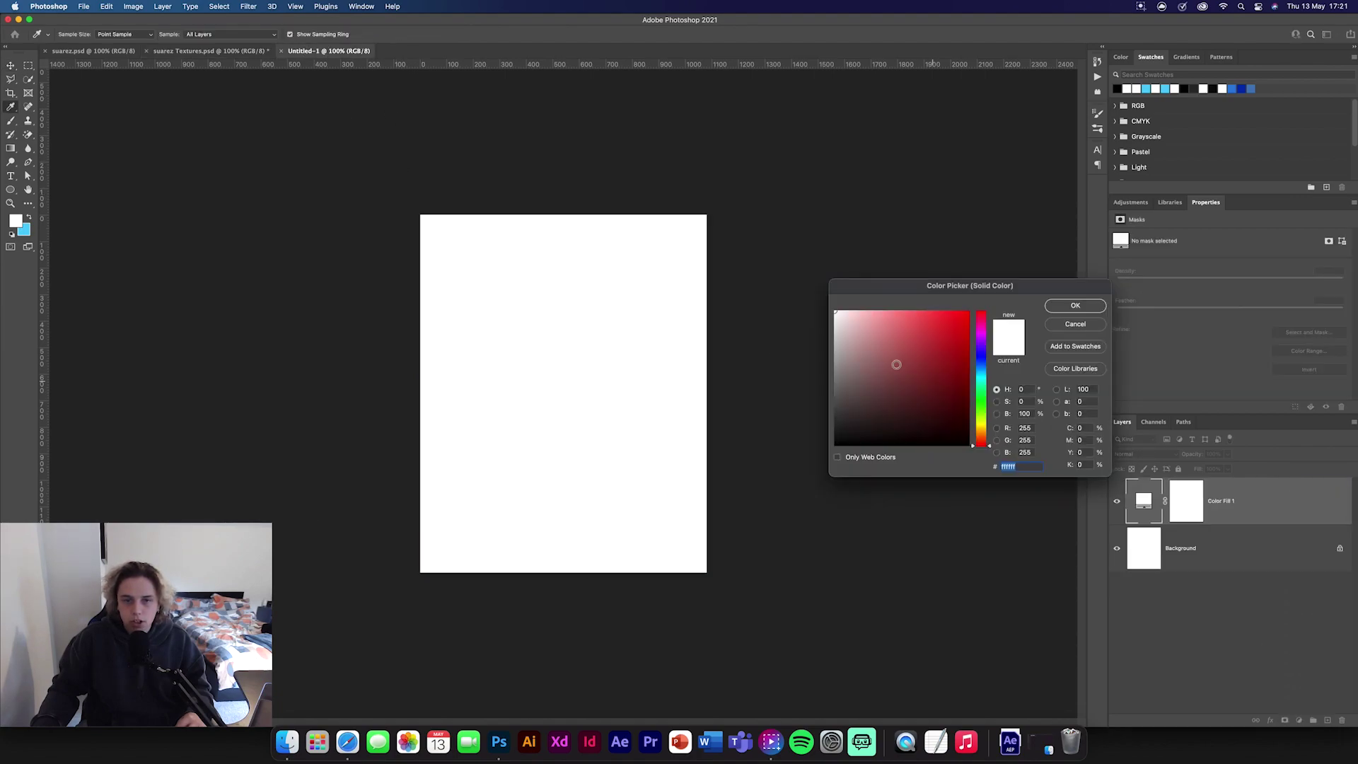
{"action": "left_click_drag", "start_coordinate": [921, 324], "coordinate": [947, 320]}
{"action": "left_click", "coordinate": [1076, 305]}
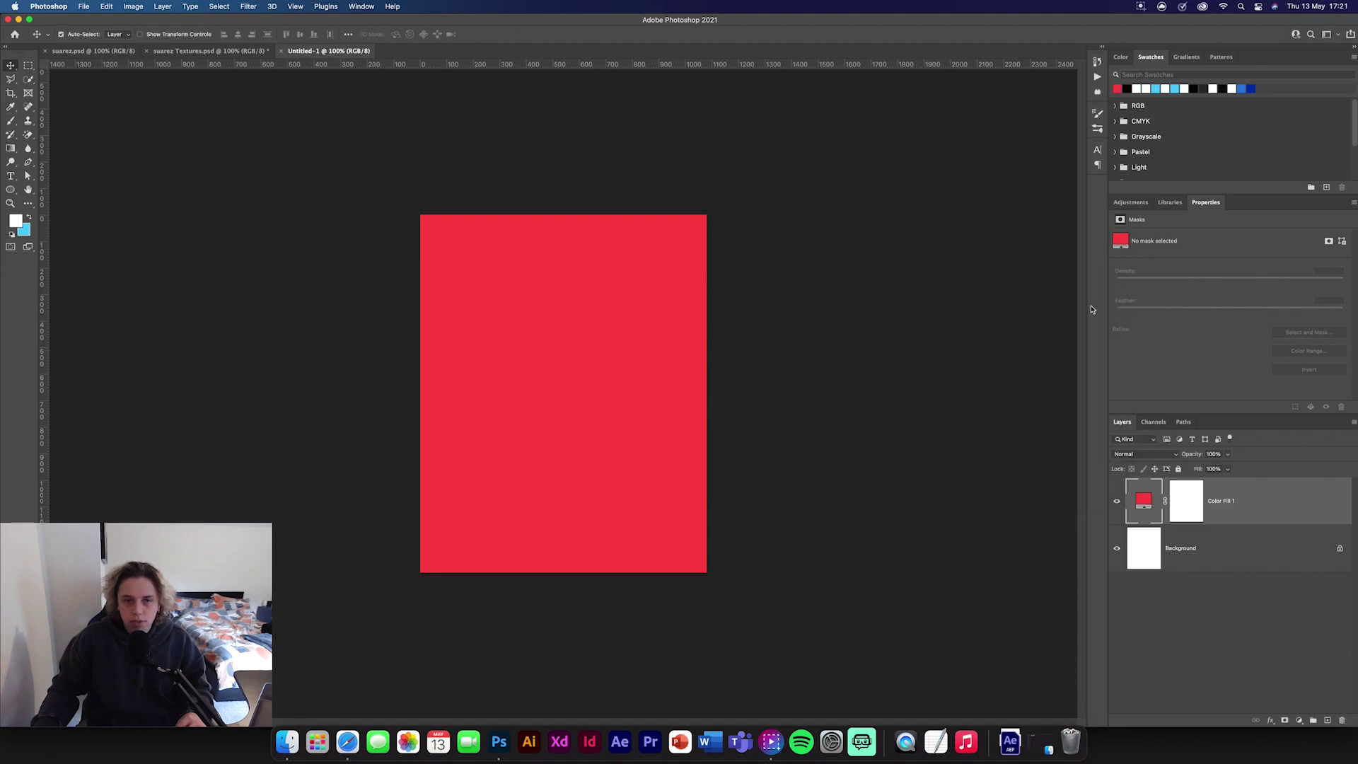
{"action": "double_click", "coordinate": [1148, 502]}
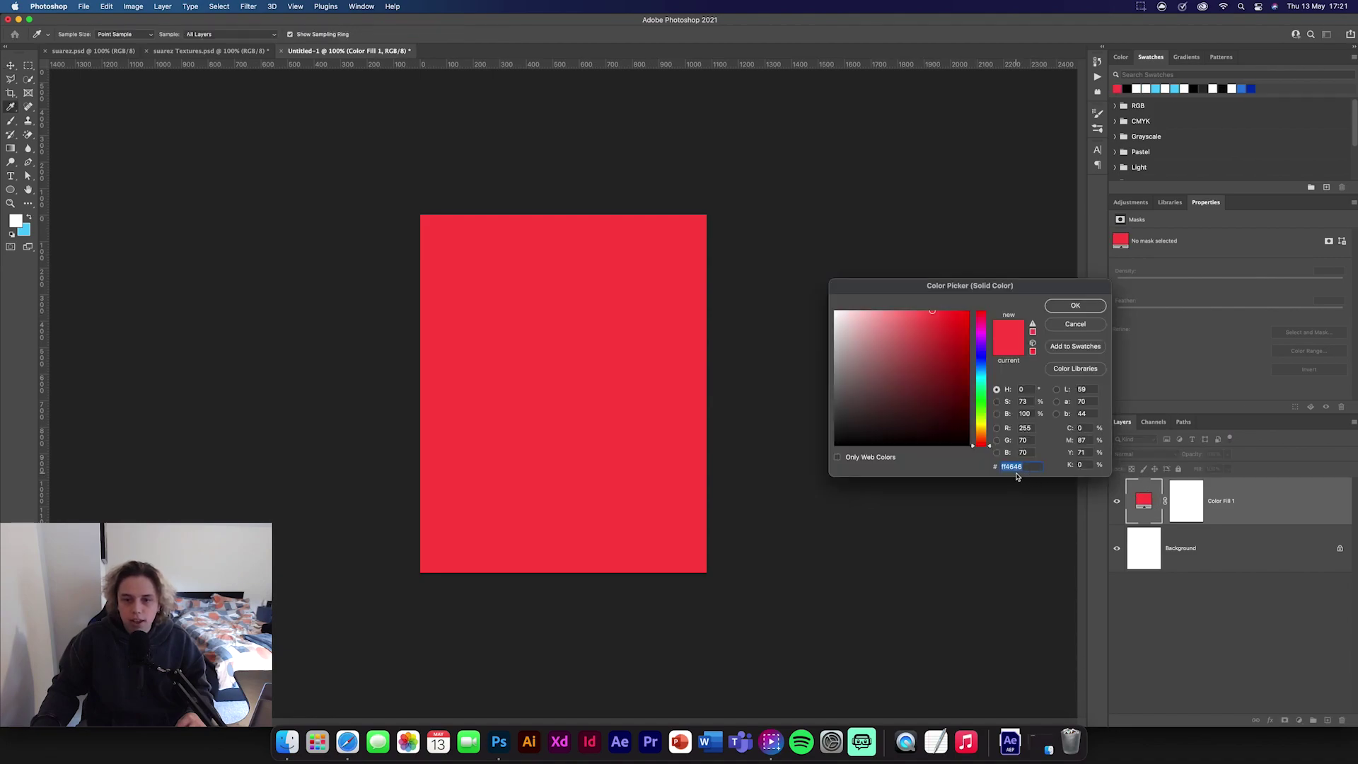
{"action": "left_click", "coordinate": [1077, 305]}
Step: Copy the screentexture23 layer from the textures group of suarez Textures.psd into the Untitled-1 document
{"action": "left_click", "coordinate": [256, 53]}
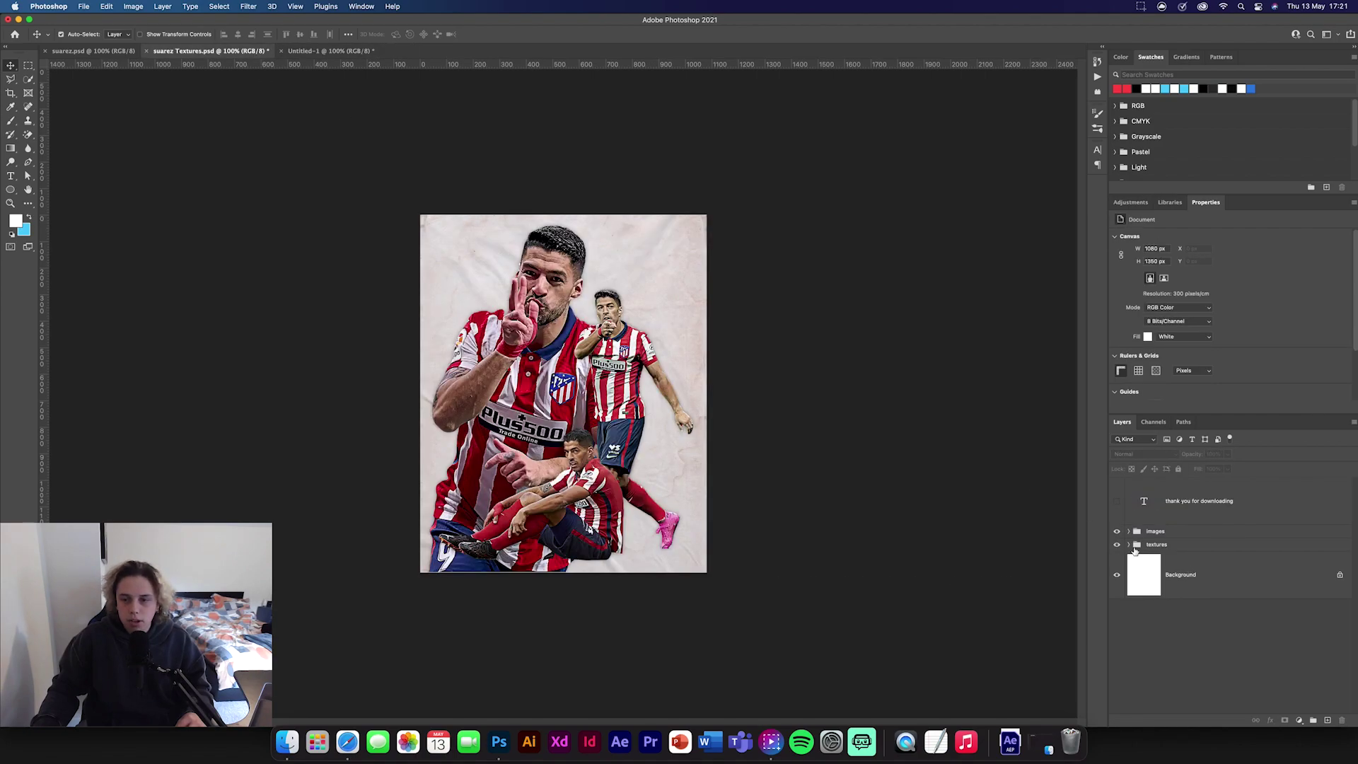
{"action": "left_click", "coordinate": [1129, 545]}
{"action": "left_click", "coordinate": [1251, 676]}
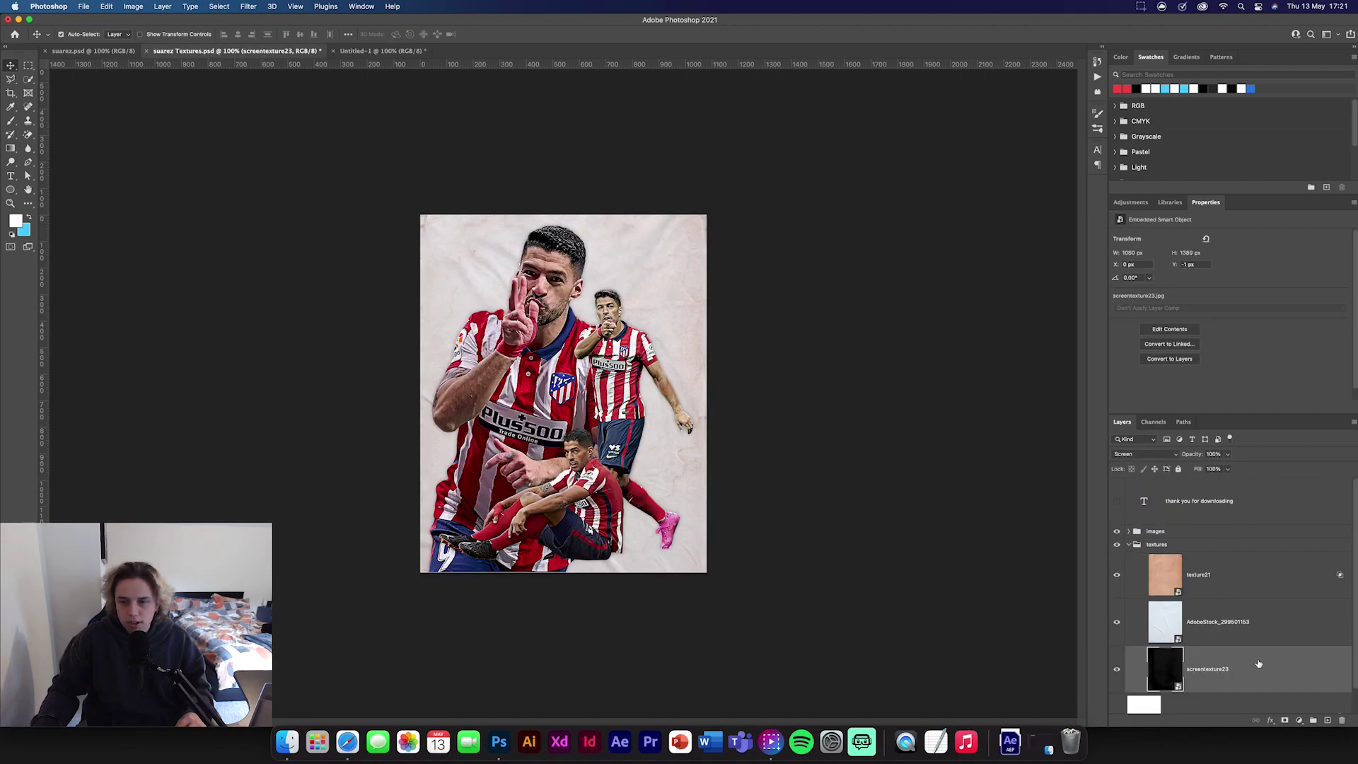
{"action": "left_click_drag", "start_coordinate": [1273, 679], "coordinate": [545, 382]}
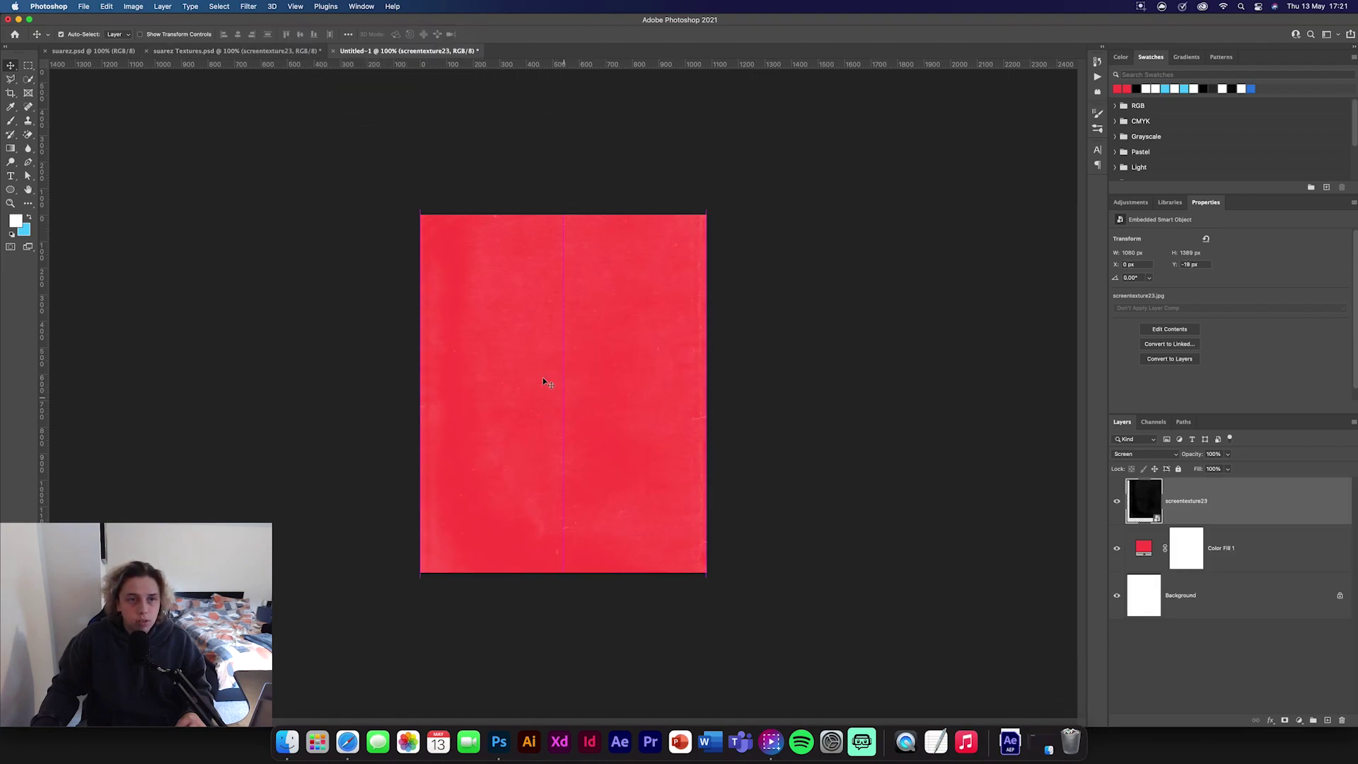
Step: Enlarge the screentexture23 layer to about 1180 × 1518 px so it covers the whole canvas, keeping its blend mode at Screen
{"action": "left_click_drag", "start_coordinate": [592, 304], "coordinate": [585, 358]}
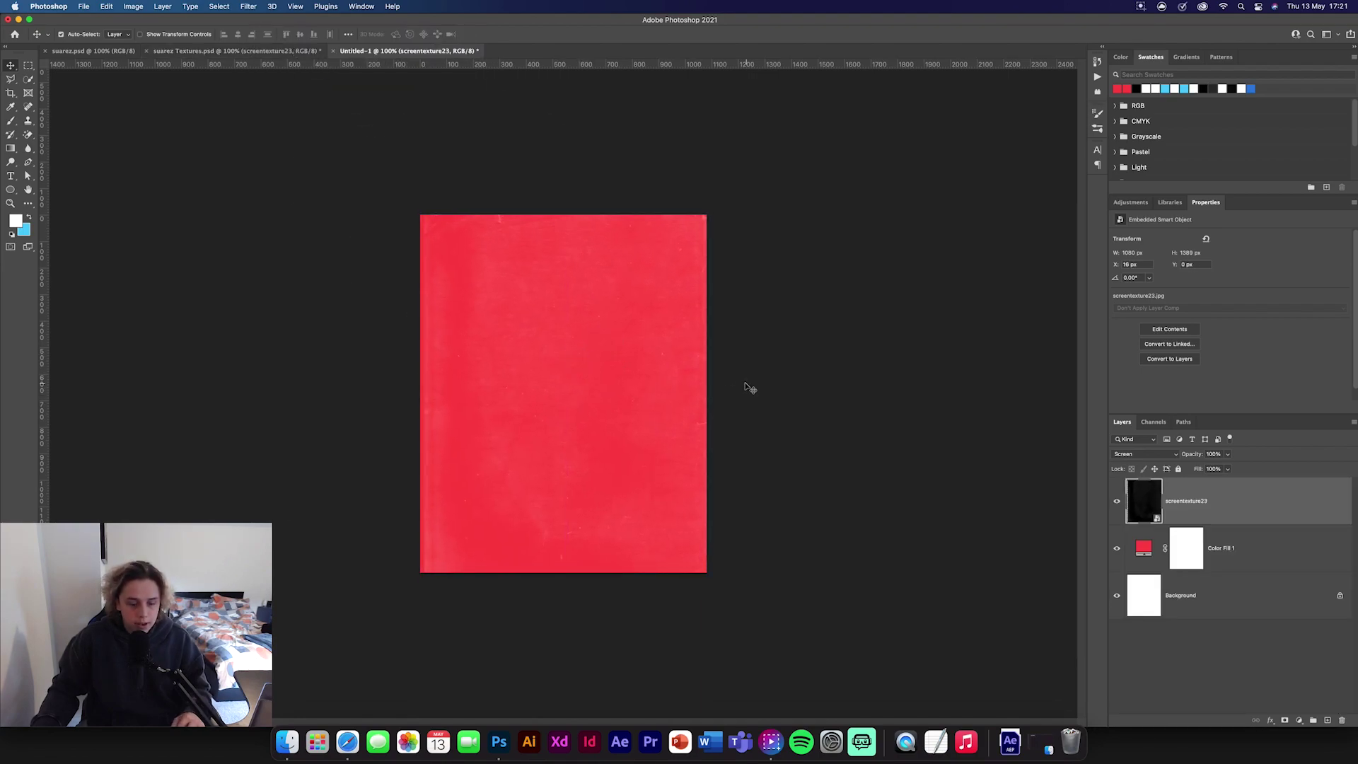
{"action": "key", "text": "super+t"}
{"action": "left_click_drag", "start_coordinate": [715, 394], "coordinate": [722, 394]}
{"action": "mouse_move", "coordinate": [601, 379]}
{"action": "left_mouse_down"}
{"action": "mouse_move", "coordinate": [615, 360]}
{"action": "mouse_move", "coordinate": [597, 379]}
{"action": "left_mouse_up"}
{"action": "left_click", "coordinate": [503, 35]}
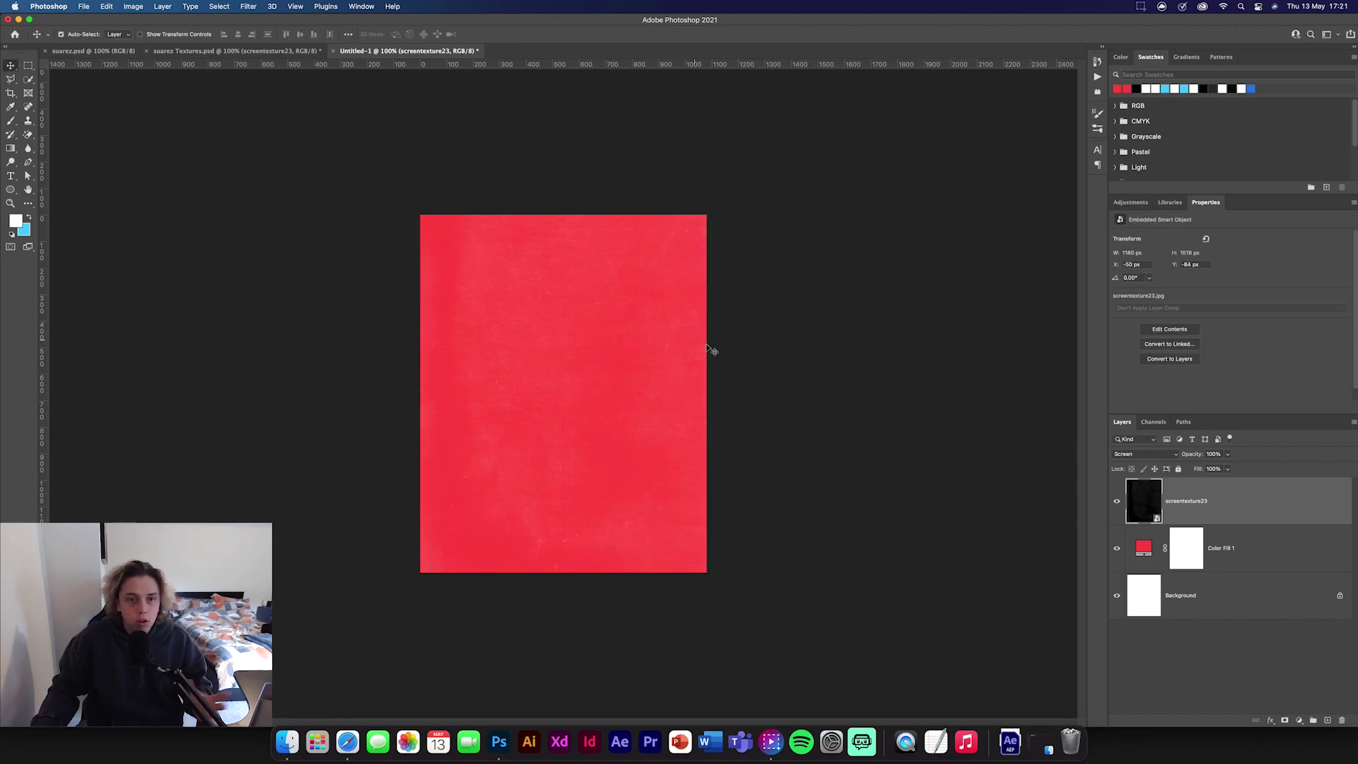
{"action": "left_click", "coordinate": [1144, 456]}
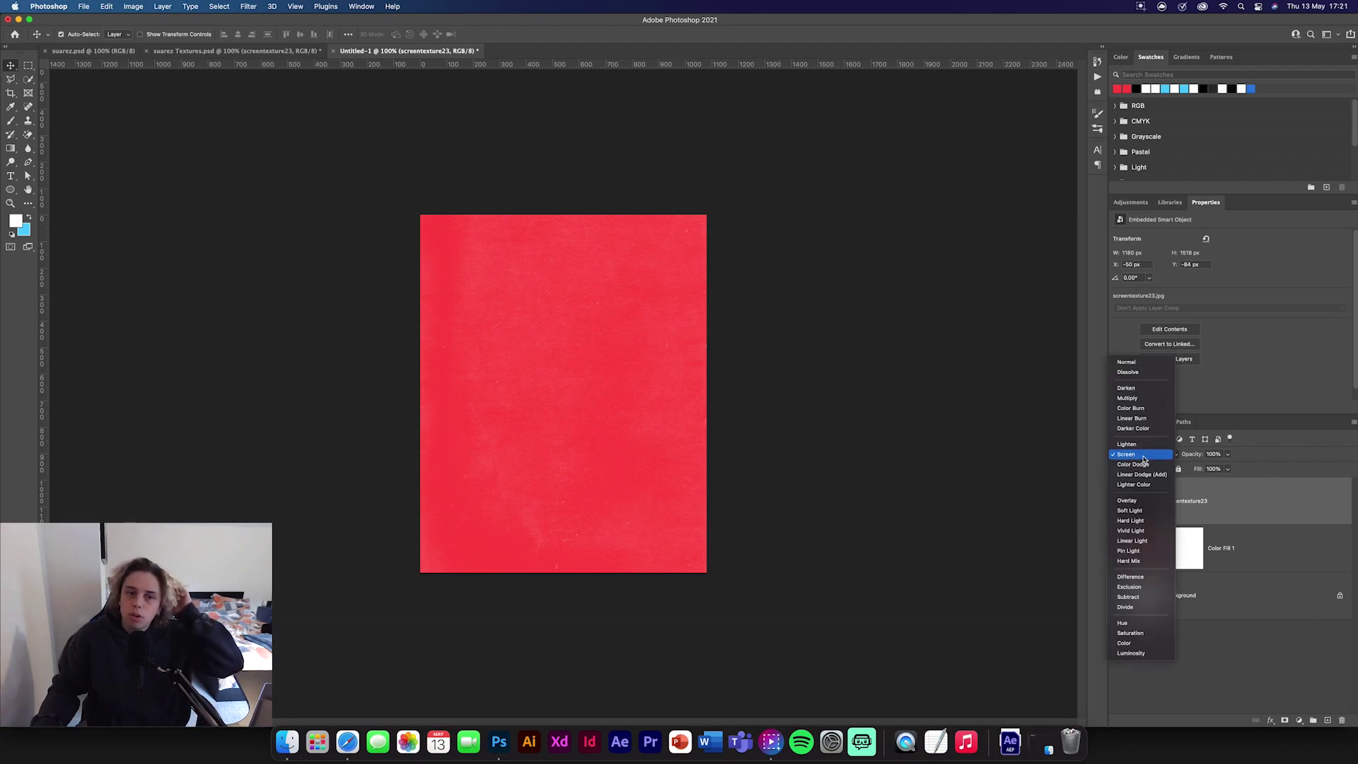
{"action": "left_click", "coordinate": [1144, 460]}
{"action": "left_click", "coordinate": [770, 370]}
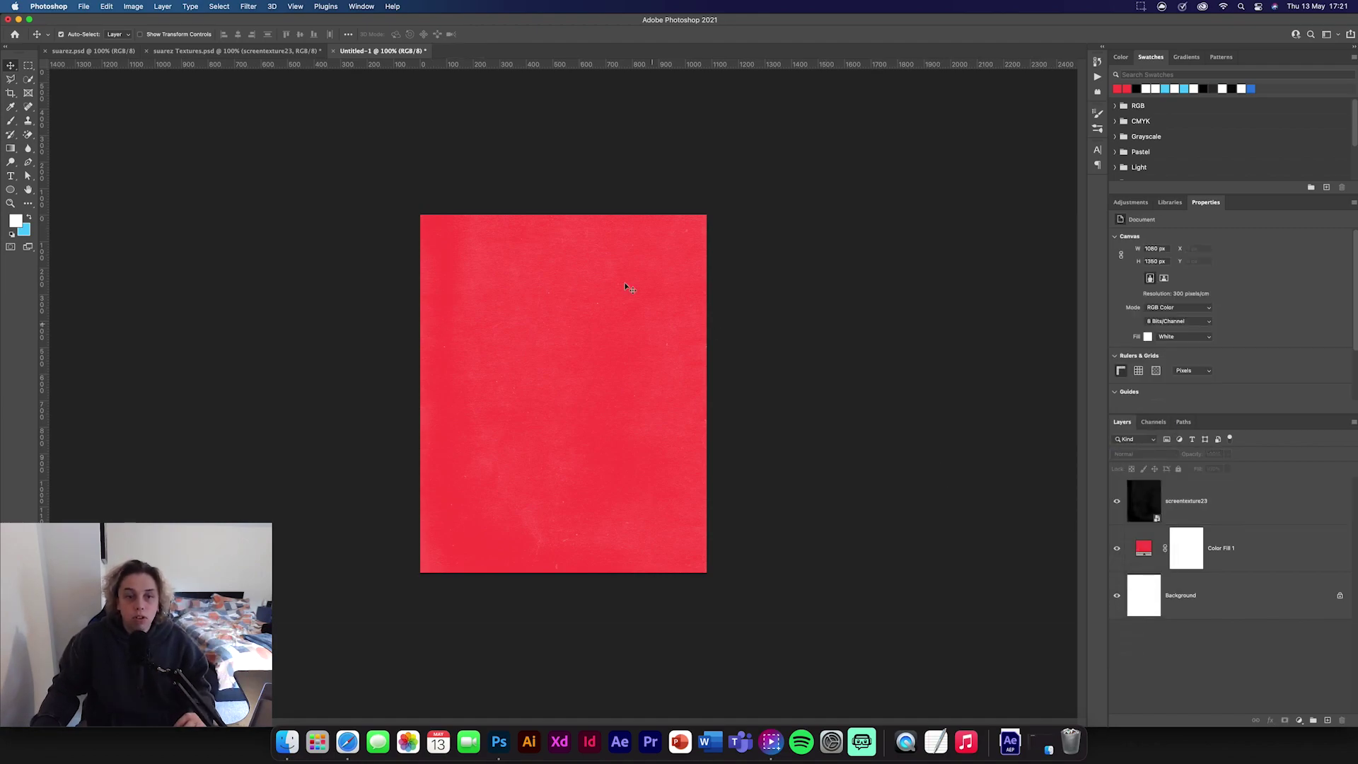
Step: Copy the three player cutout layers from the images group of suarez Textures.psd into Untitled-1 and hide them there
{"action": "key", "text": "ctrl+shift+Tab"}
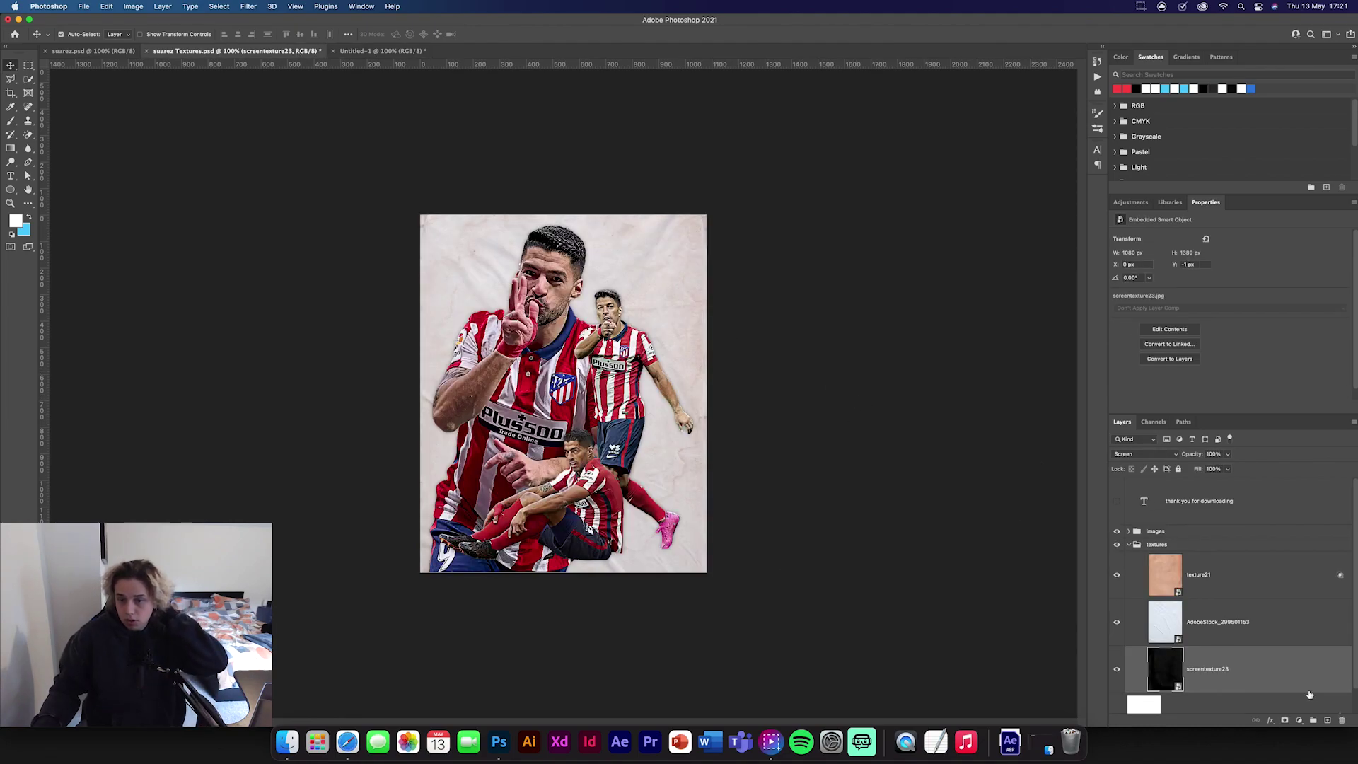
{"action": "left_click", "coordinate": [1189, 544]}
{"action": "left_click", "coordinate": [1133, 534]}
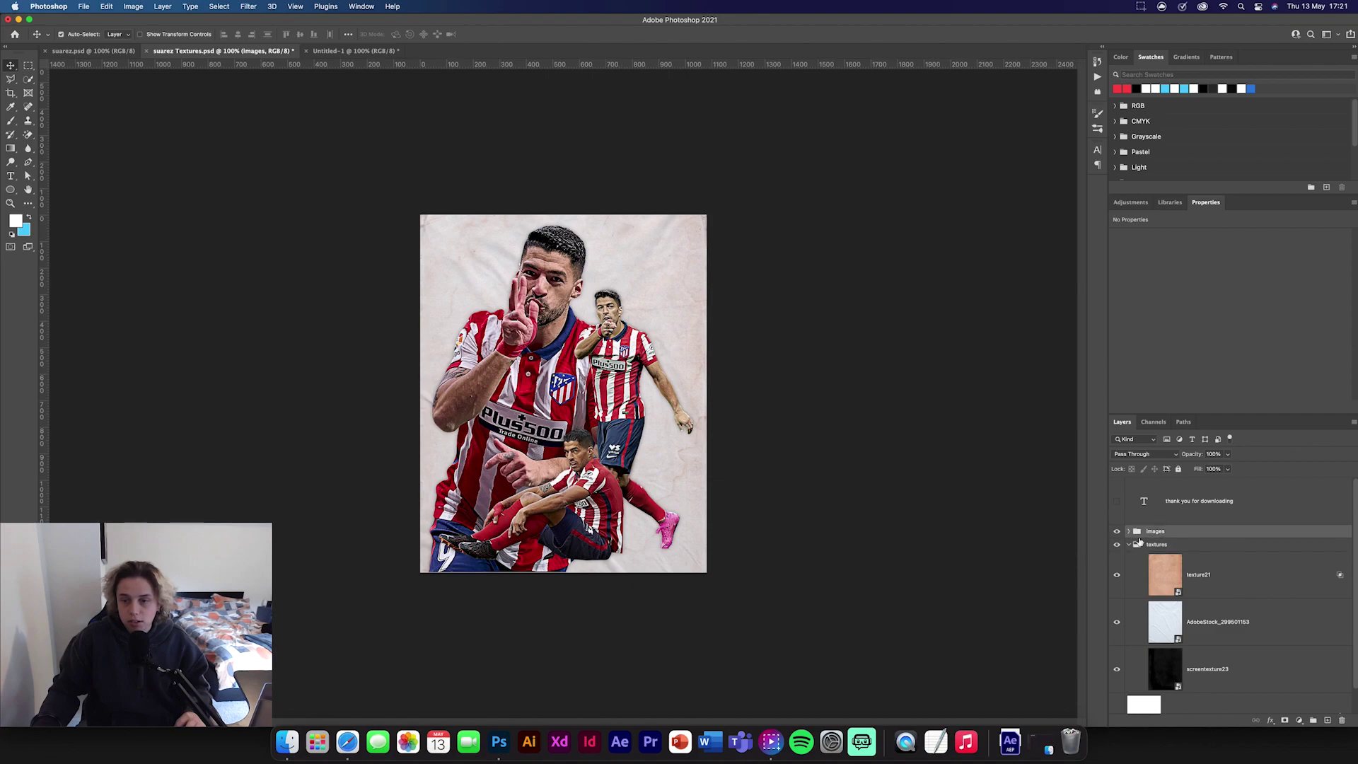
{"action": "left_click", "coordinate": [1117, 532]}
{"action": "left_click", "coordinate": [1117, 531]}
{"action": "left_click", "coordinate": [1129, 531]}
{"action": "left_click", "coordinate": [1216, 562]}
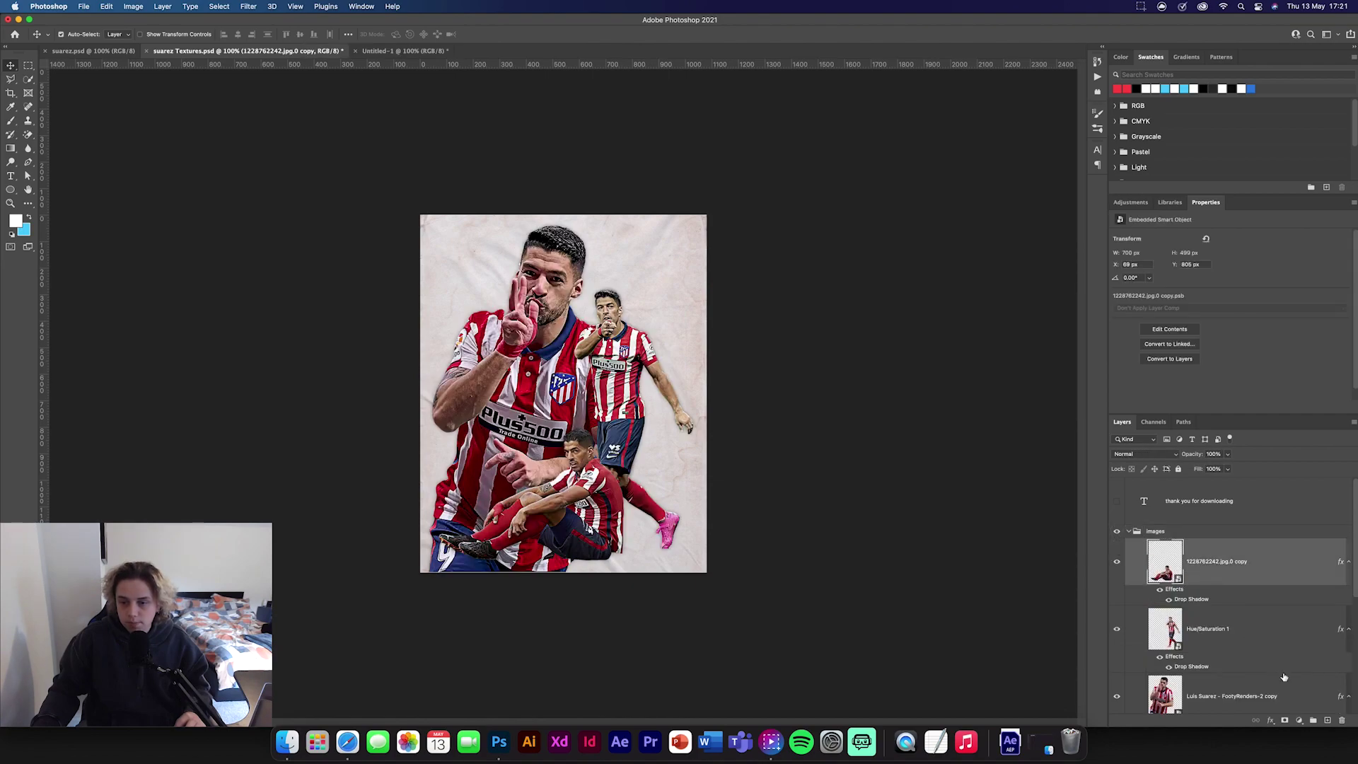
{"action": "scroll", "coordinate": [1276, 668], "scroll_direction": "down", "scroll_amount": 1}
{"action": "left_click", "coordinate": [1276, 667], "text": "shift"}
{"action": "left_click_drag", "start_coordinate": [1252, 538], "coordinate": [563, 353]}
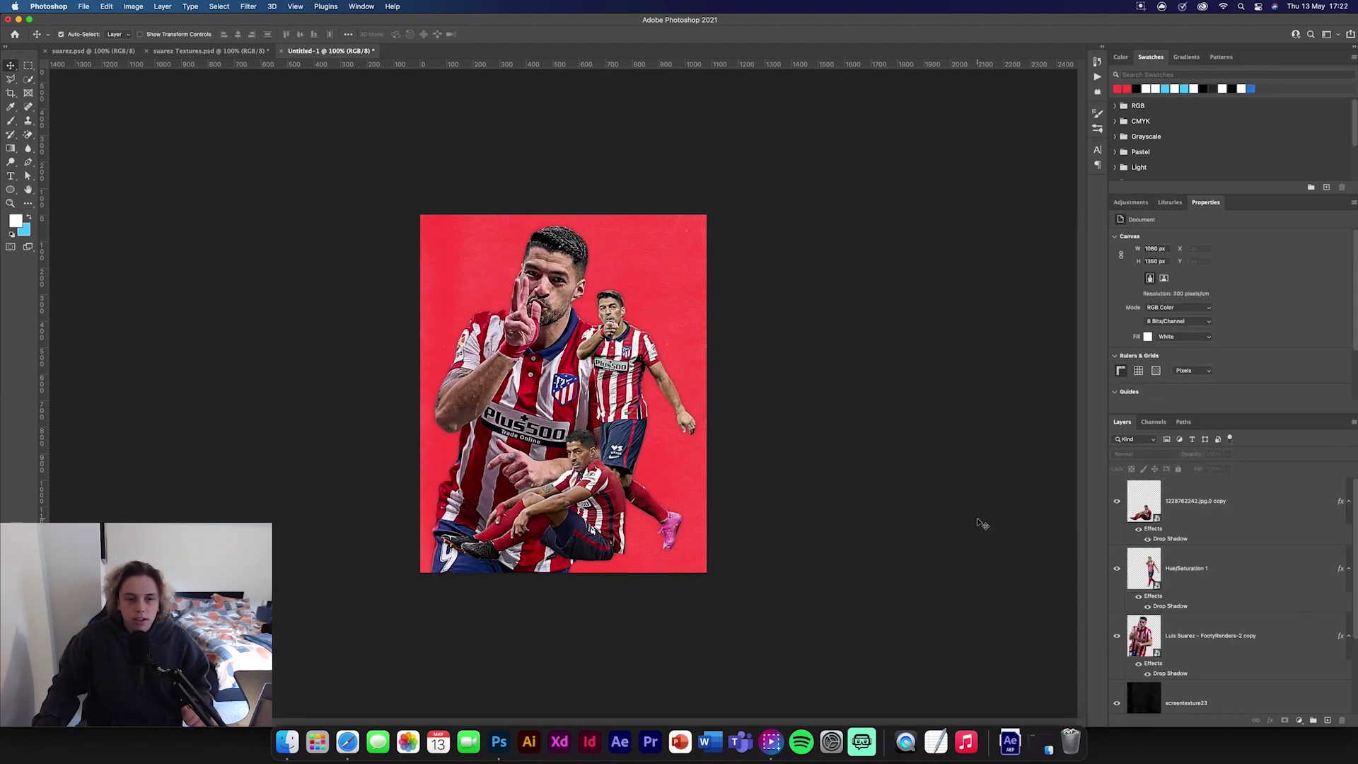
{"action": "left_click_drag", "start_coordinate": [1117, 501], "coordinate": [1120, 584]}
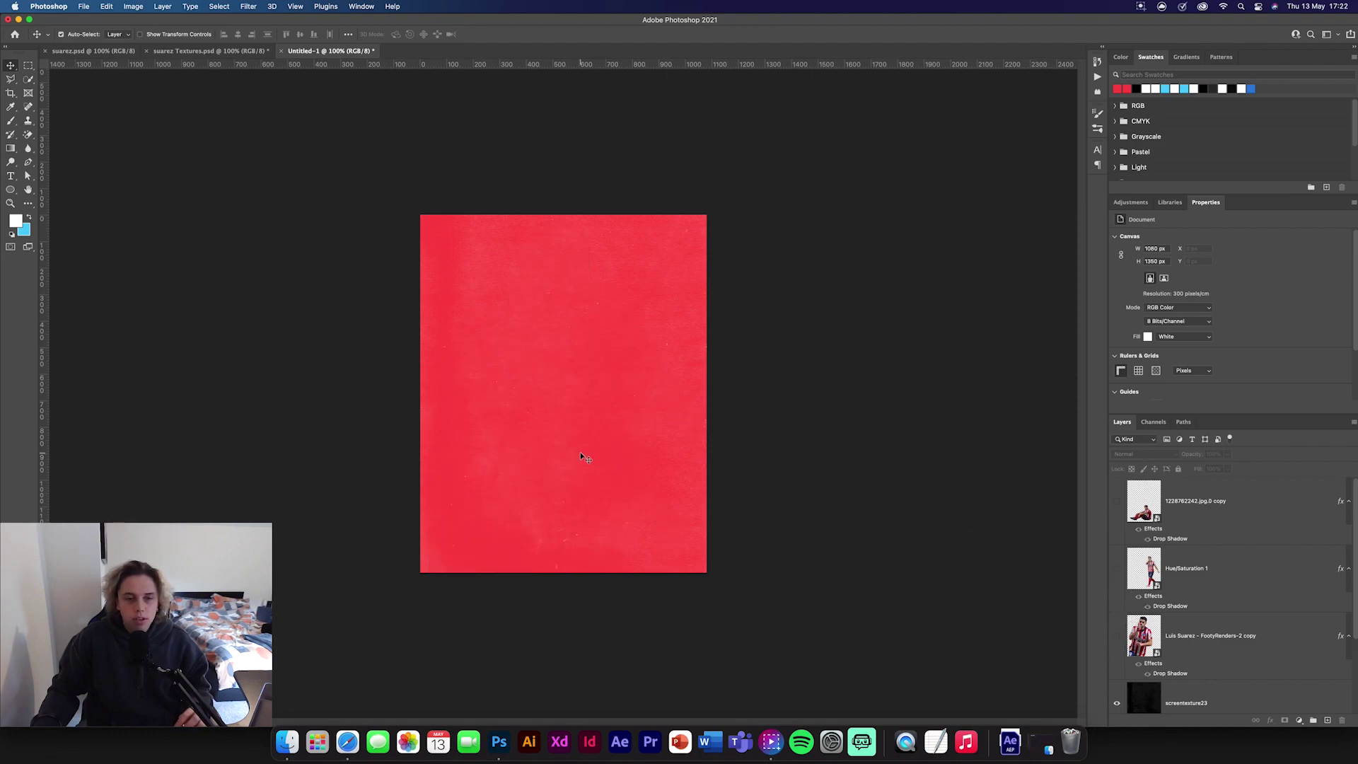
Step: Add the text "SUAREZ" in white 7 pt Anton near the lower-left corner of the canvas
{"action": "left_click", "coordinate": [12, 177]}
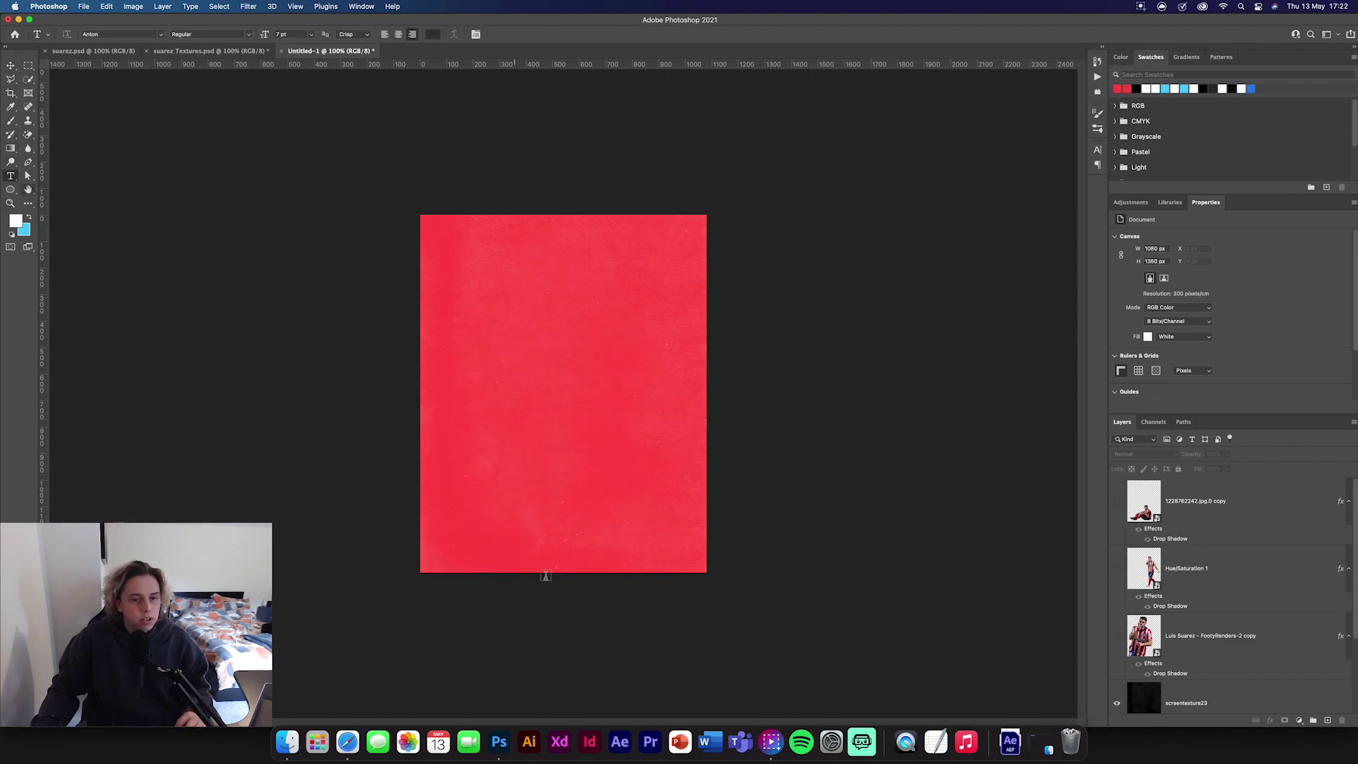
{"action": "left_click", "coordinate": [474, 525]}
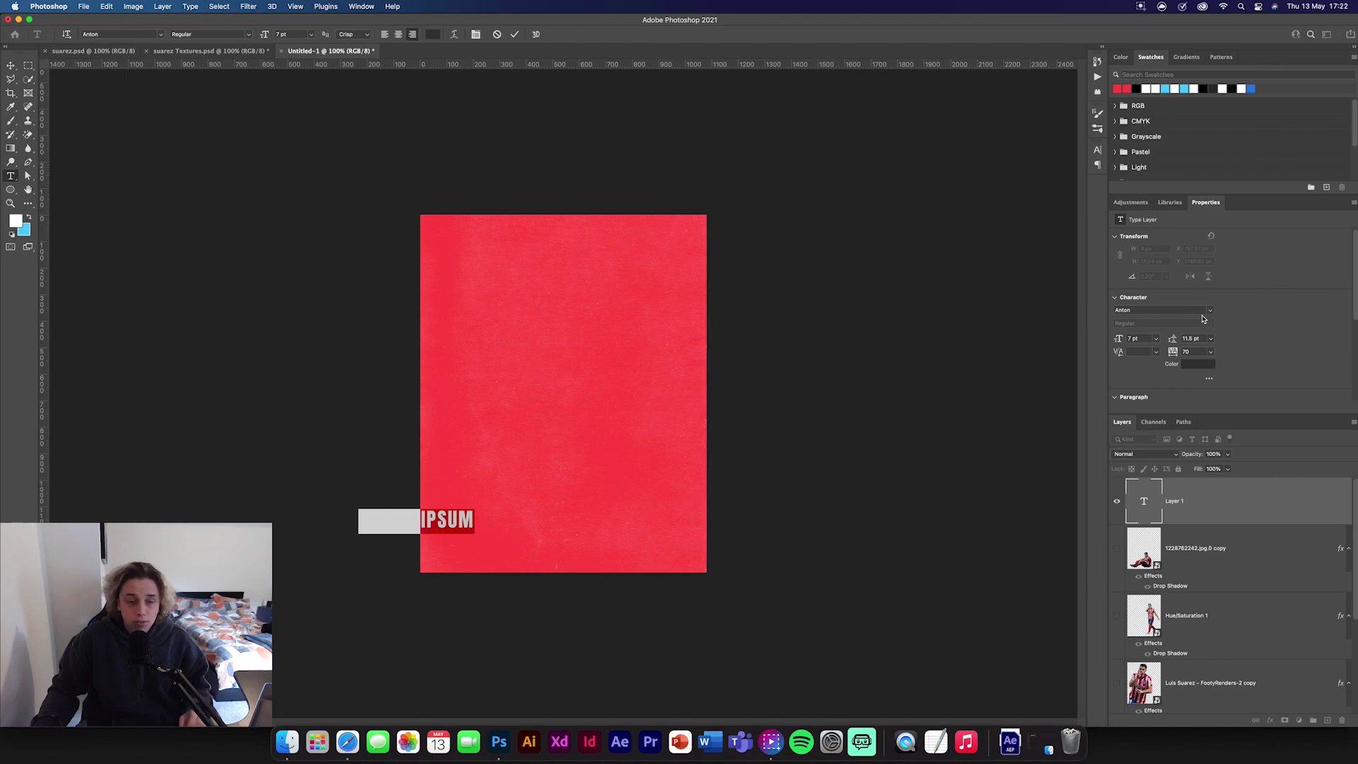
{"action": "type", "text": "SUAREZ"}
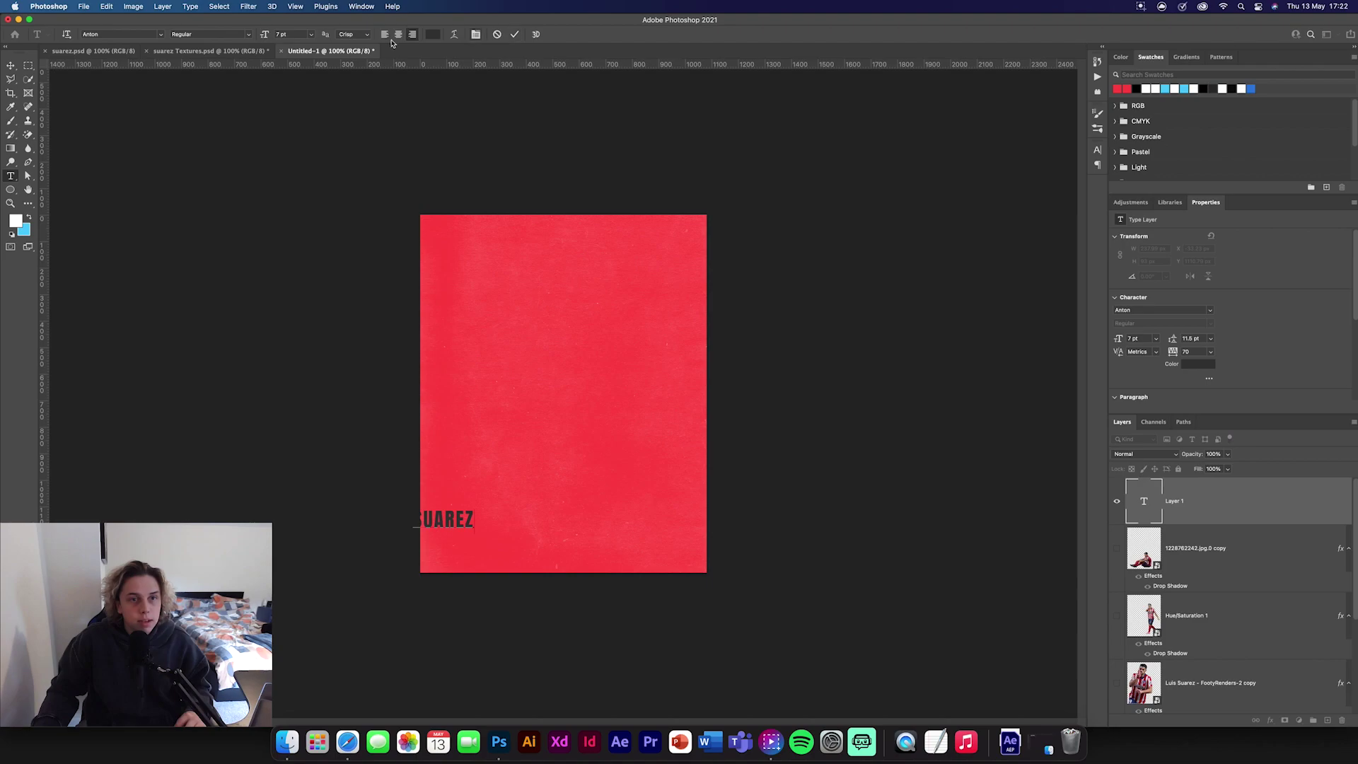
{"action": "left_click_drag", "start_coordinate": [474, 520], "coordinate": [403, 506]}
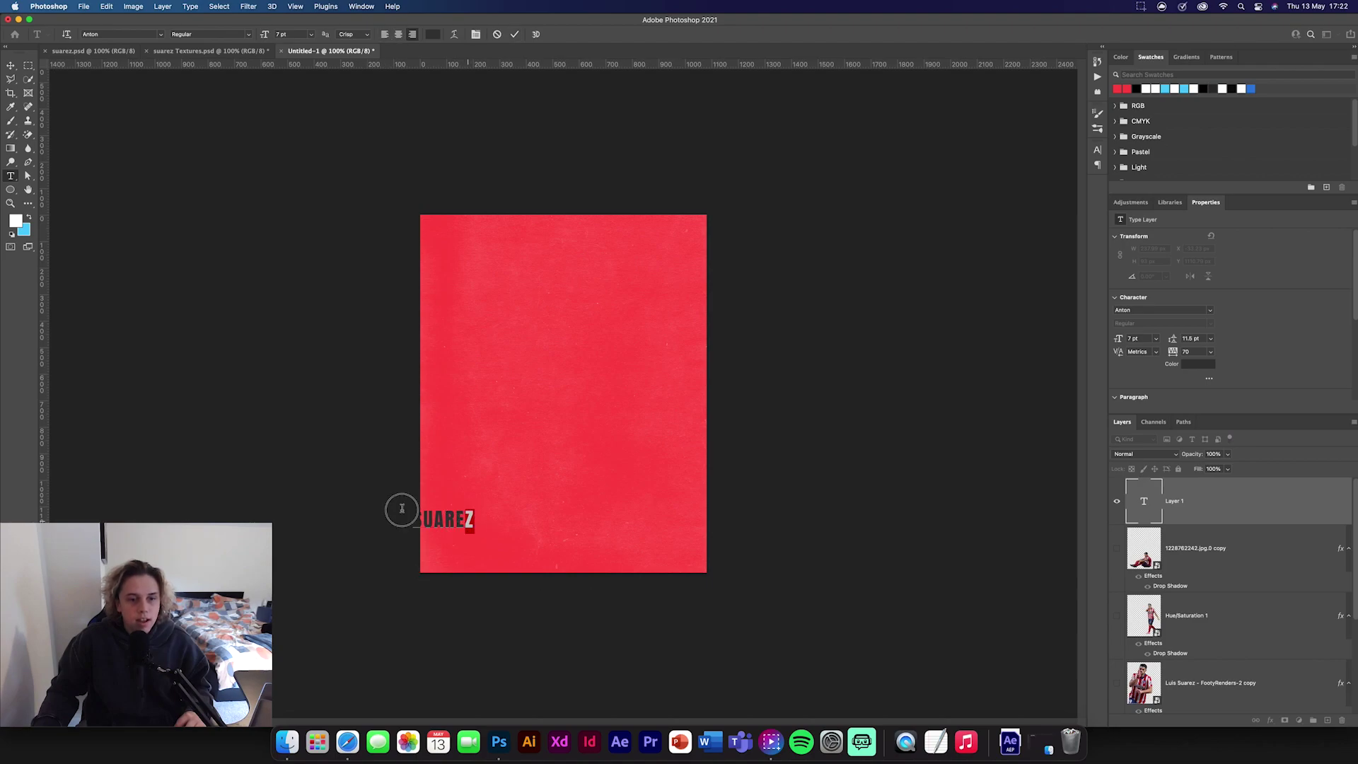
{"action": "left_click", "coordinate": [433, 34]}
{"action": "key", "text": "Return"}
{"action": "left_click", "coordinate": [514, 34]}
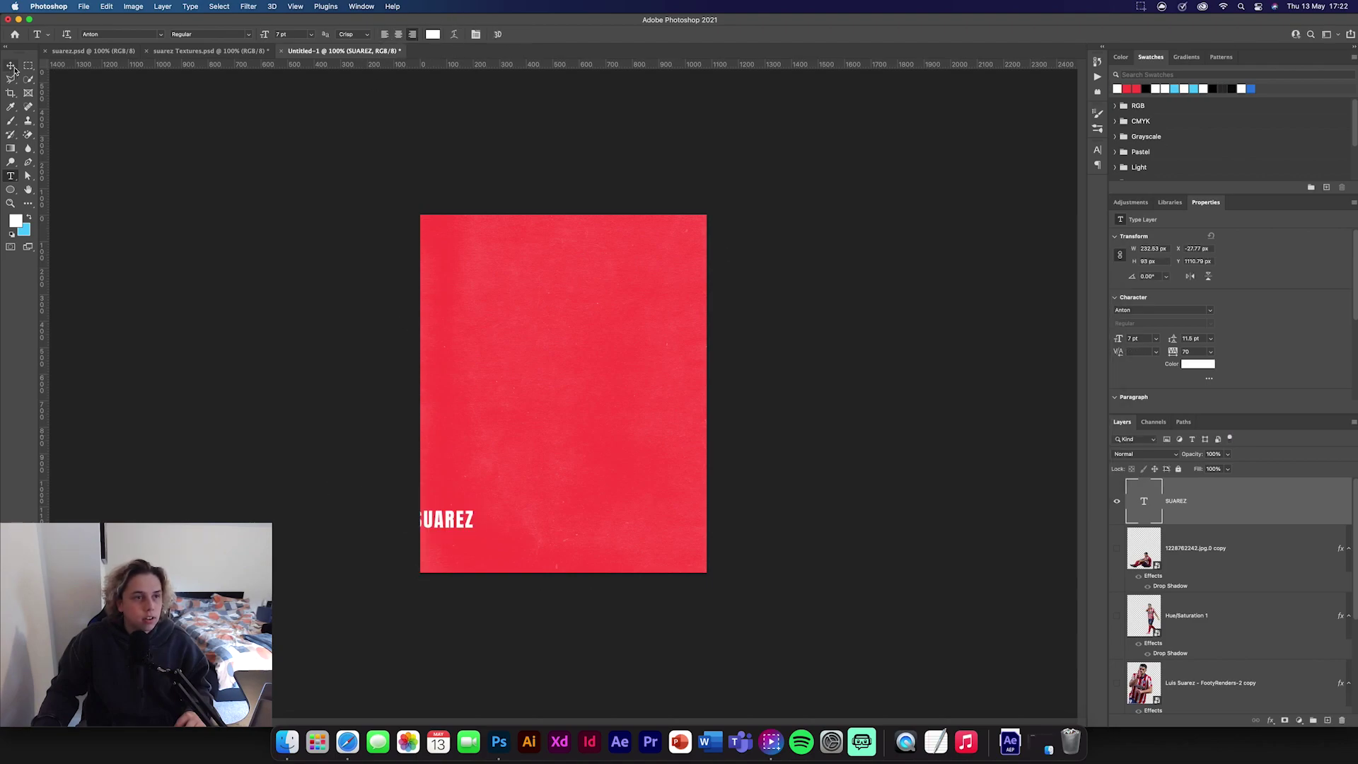
Step: Scale the SUAREZ text to the full 1080 px canvas width and place it along the poster's bottom edge
{"action": "key", "text": "super+t"}
{"action": "left_click_drag", "start_coordinate": [462, 523], "coordinate": [707, 538]}
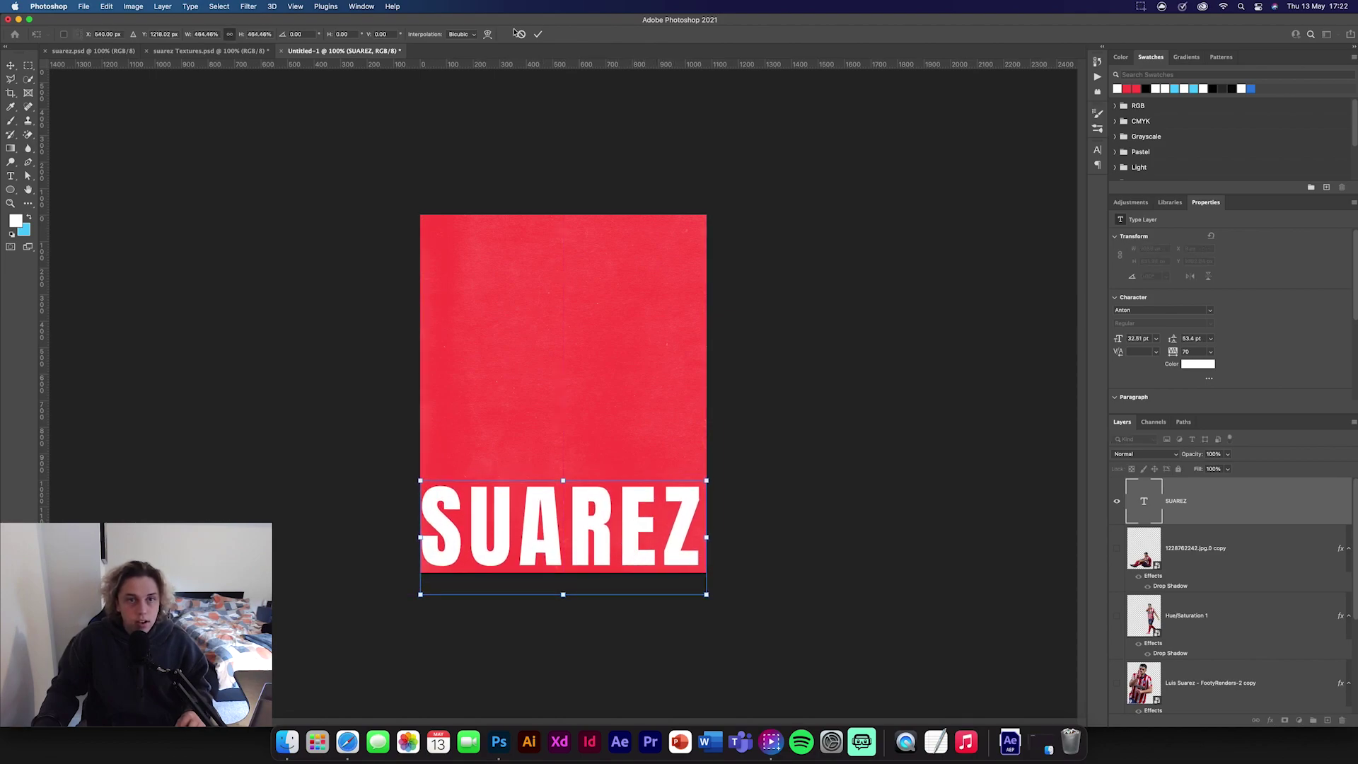
{"action": "left_click", "coordinate": [538, 35]}
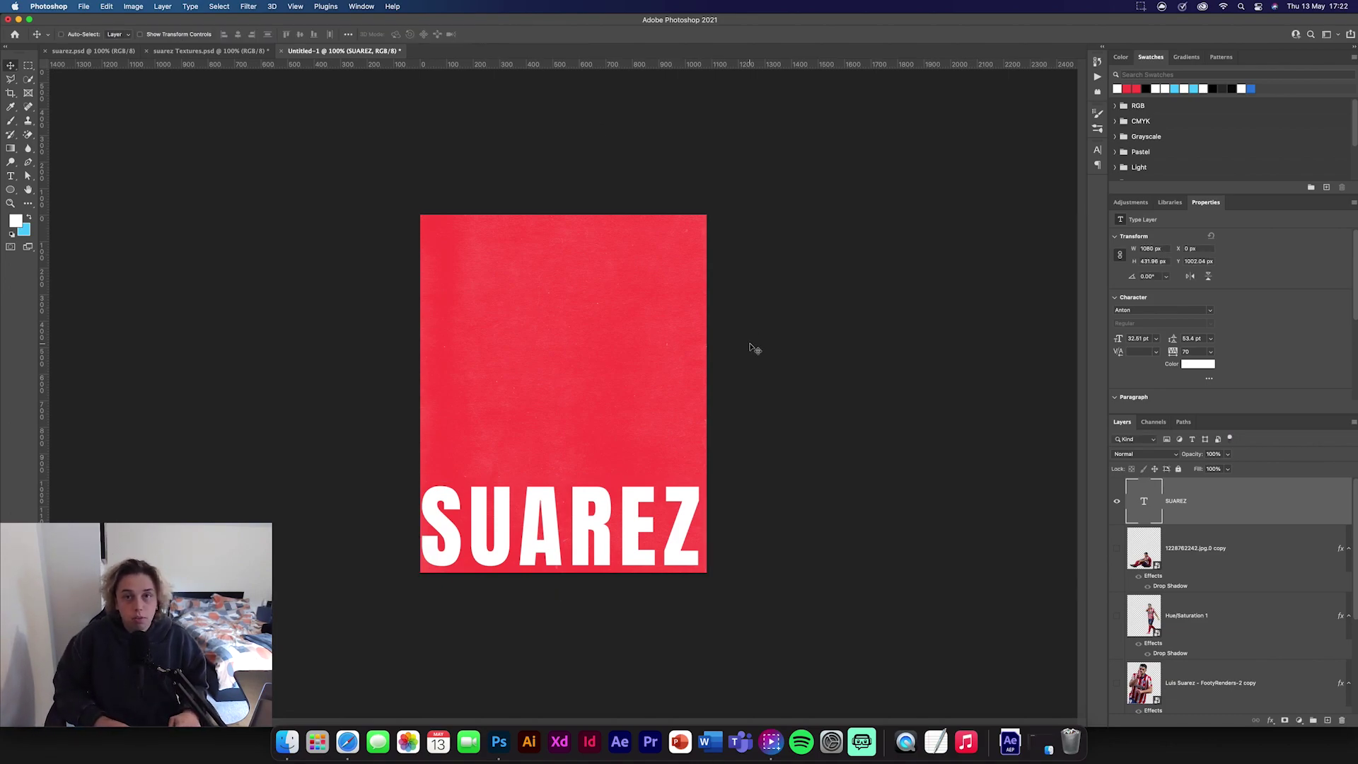
Step: Duplicate the SUAREZ text layer as a hidden backup and make the original text layer active
{"action": "key", "text": "ctrl+j"}
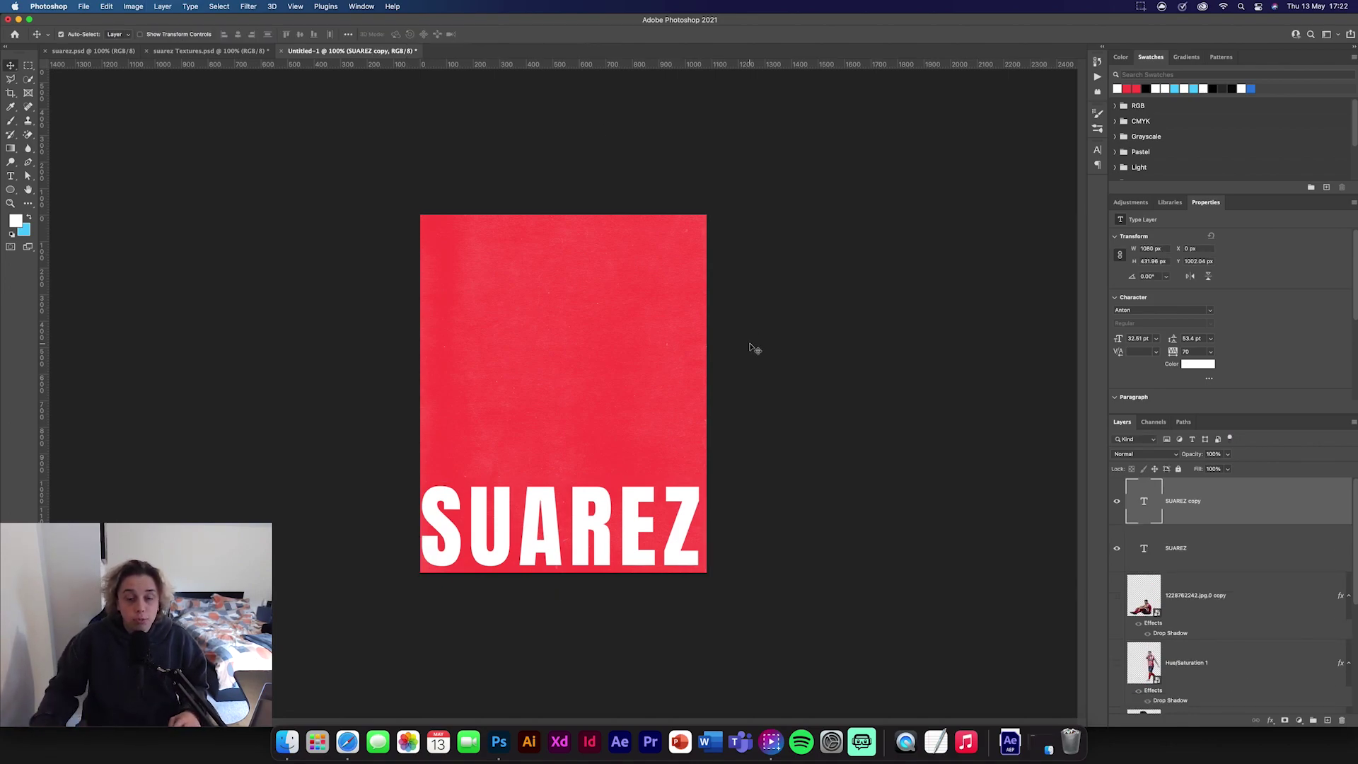
{"action": "left_click", "coordinate": [1116, 506]}
{"action": "left_click", "coordinate": [1218, 558]}
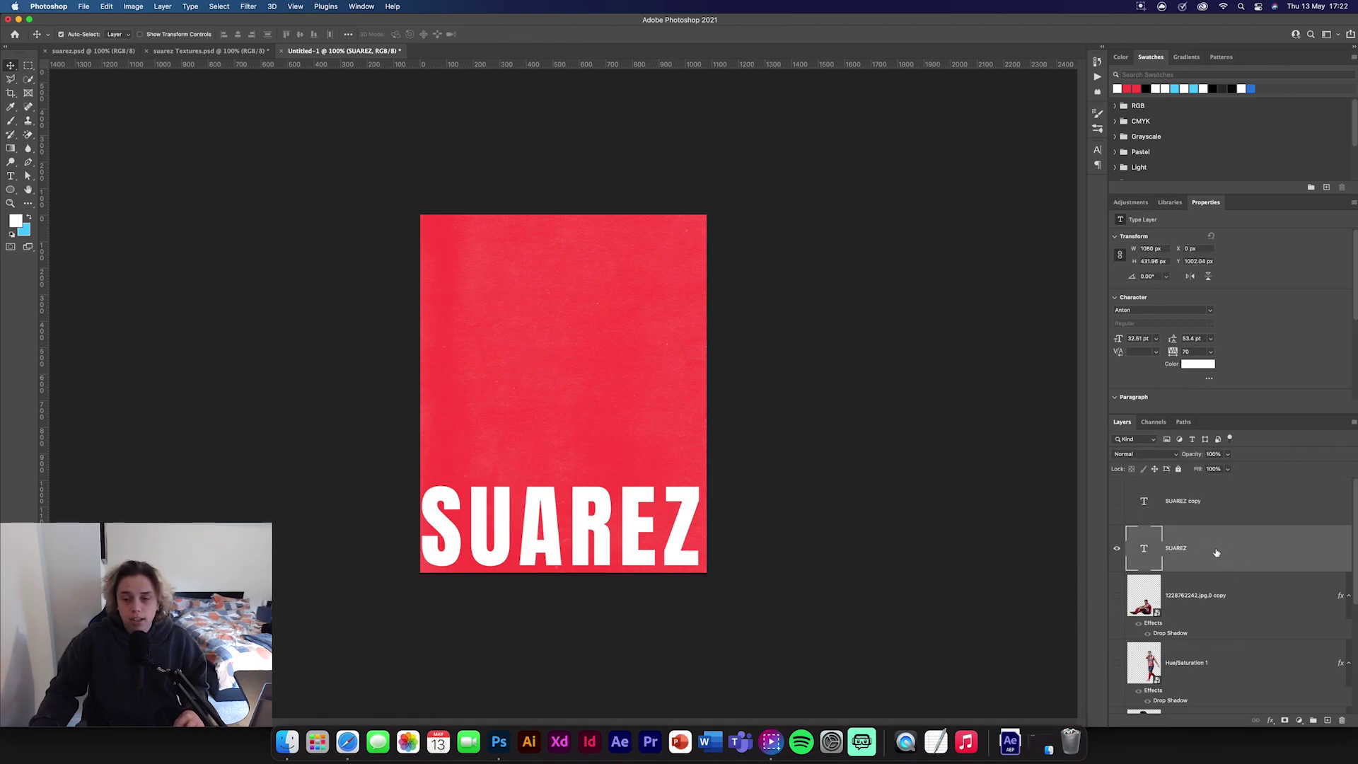
{"action": "key", "text": "super+t"}
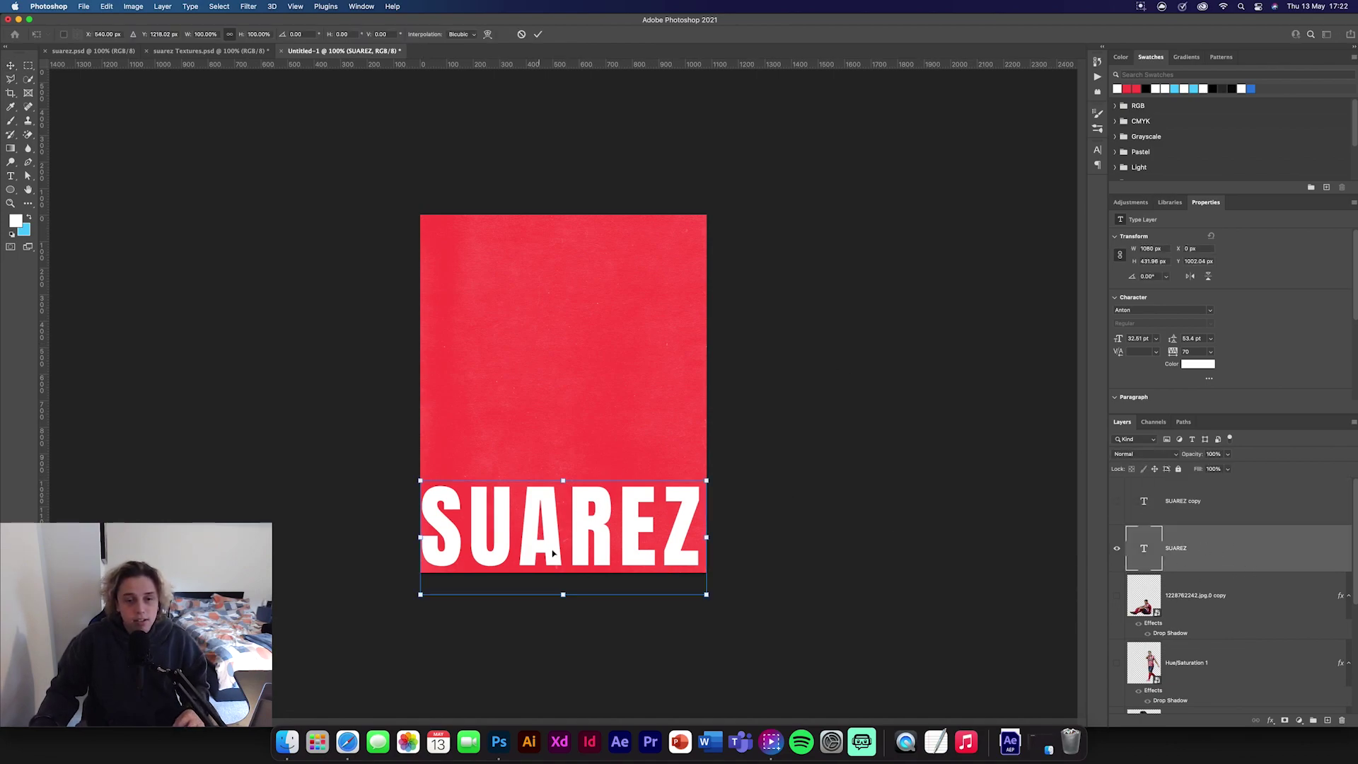
{"action": "right_click", "coordinate": [600, 527]}
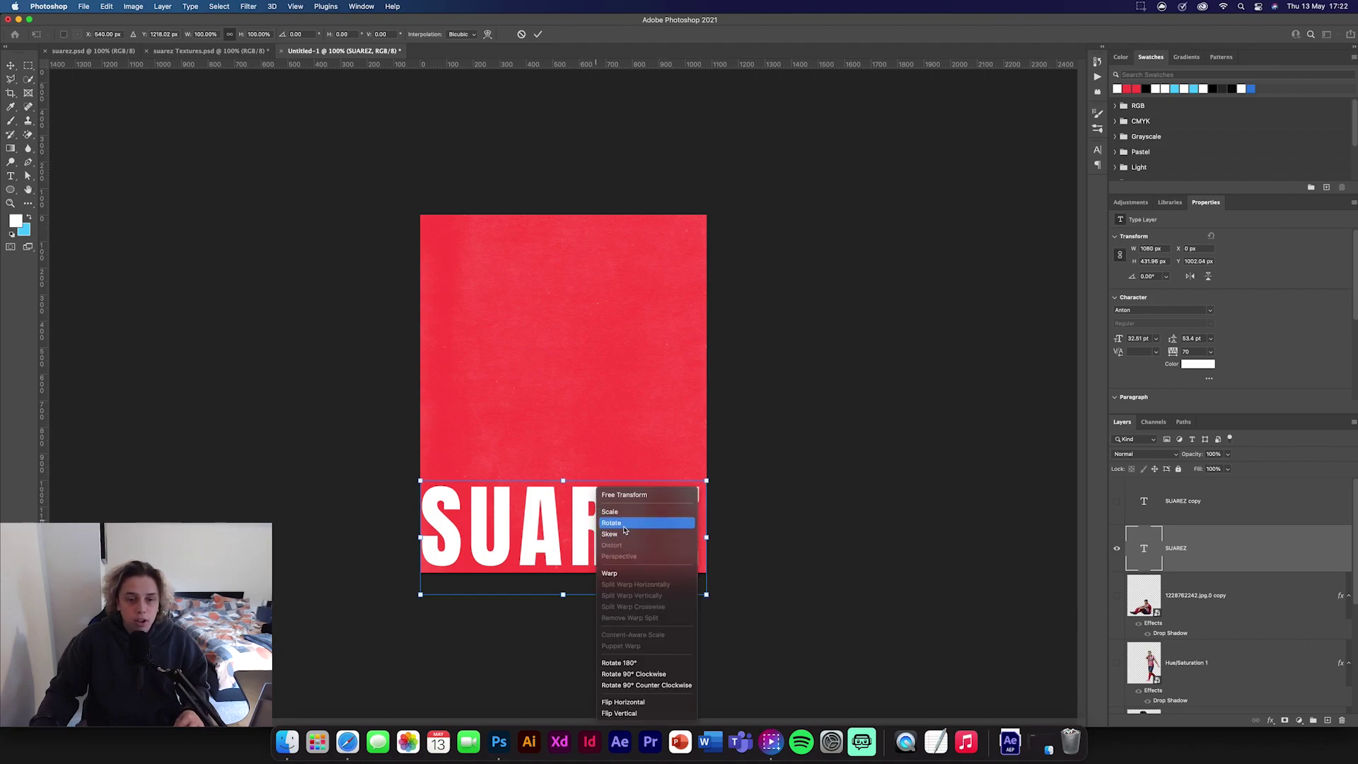
{"action": "left_click", "coordinate": [610, 534]}
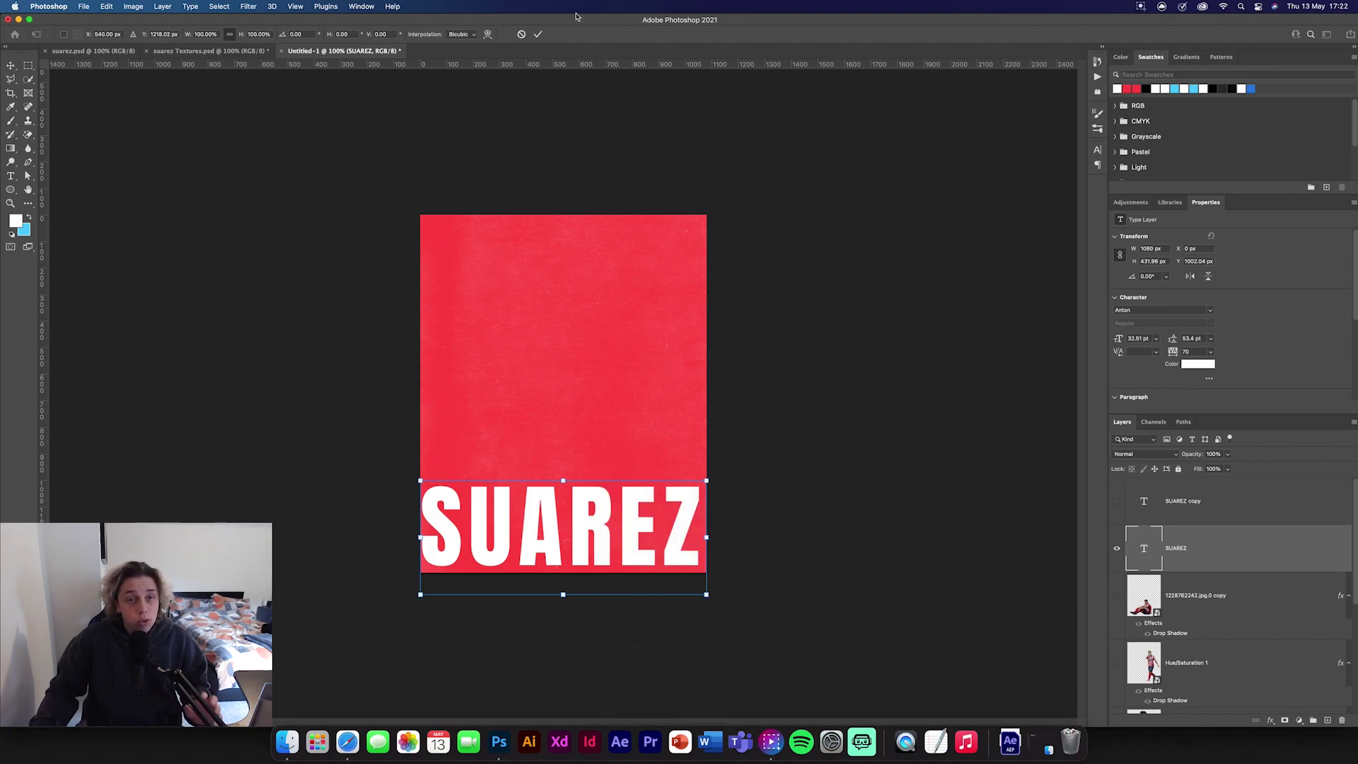
{"action": "key", "text": "Return"}
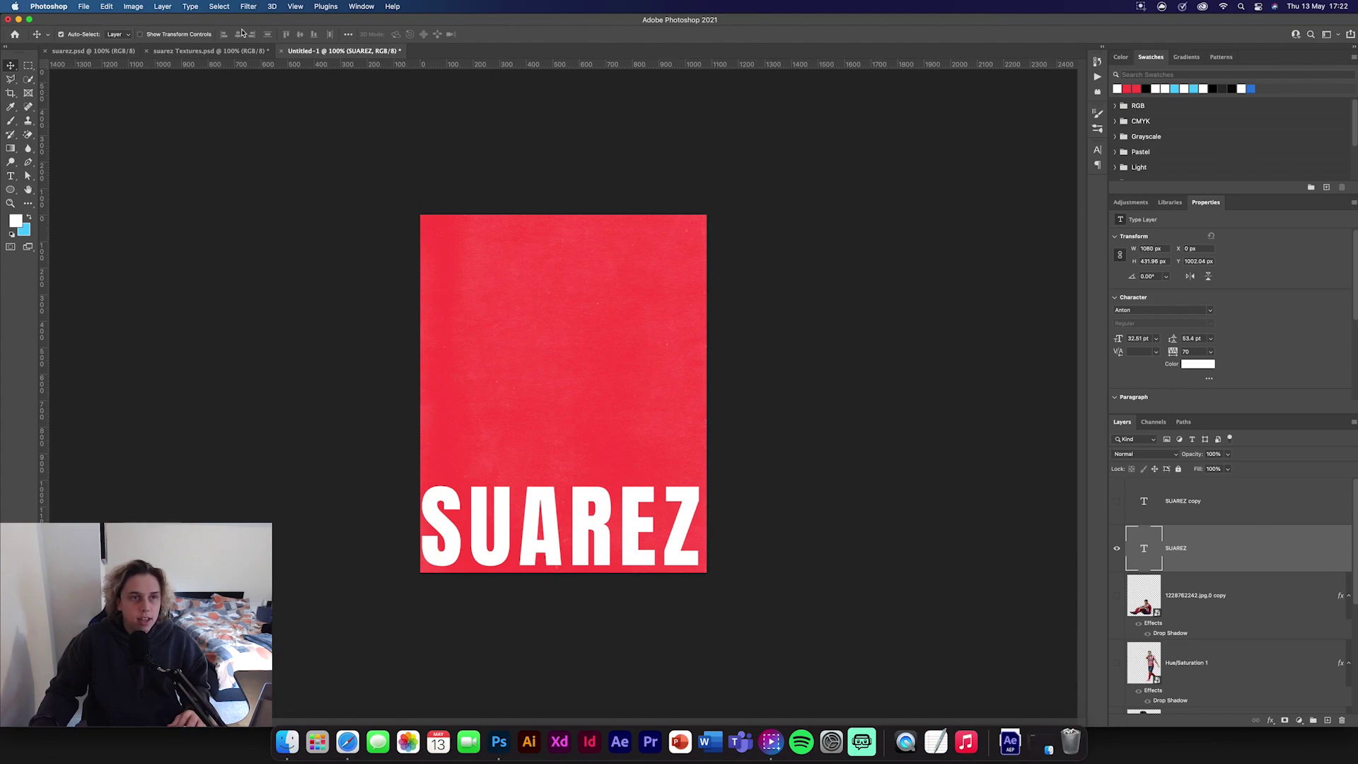
Step: Rasterize the original SUAREZ text layer and delete its hidden text backup
{"action": "right_click", "coordinate": [1196, 547]}
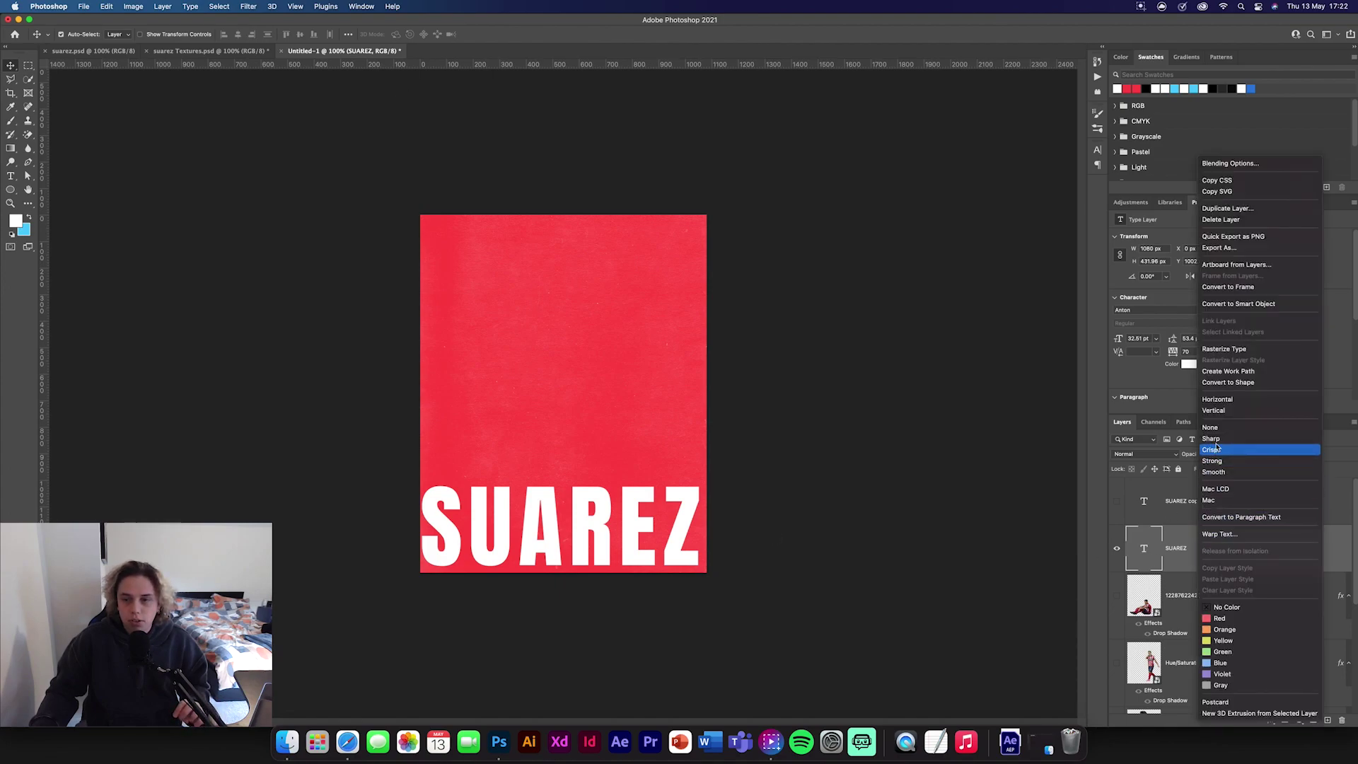
{"action": "left_click", "coordinate": [1235, 349]}
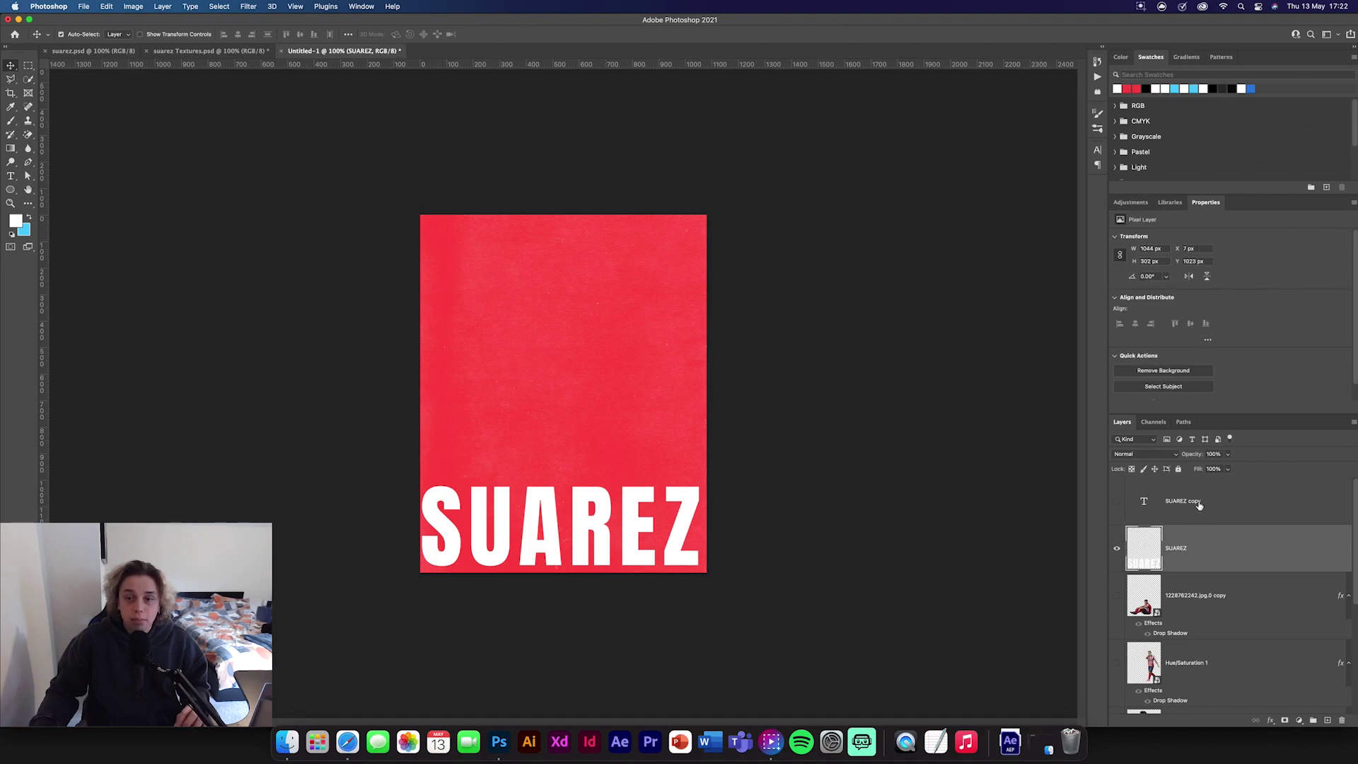
{"action": "left_click", "coordinate": [1200, 504]}
{"action": "key", "text": "BackSpace"}
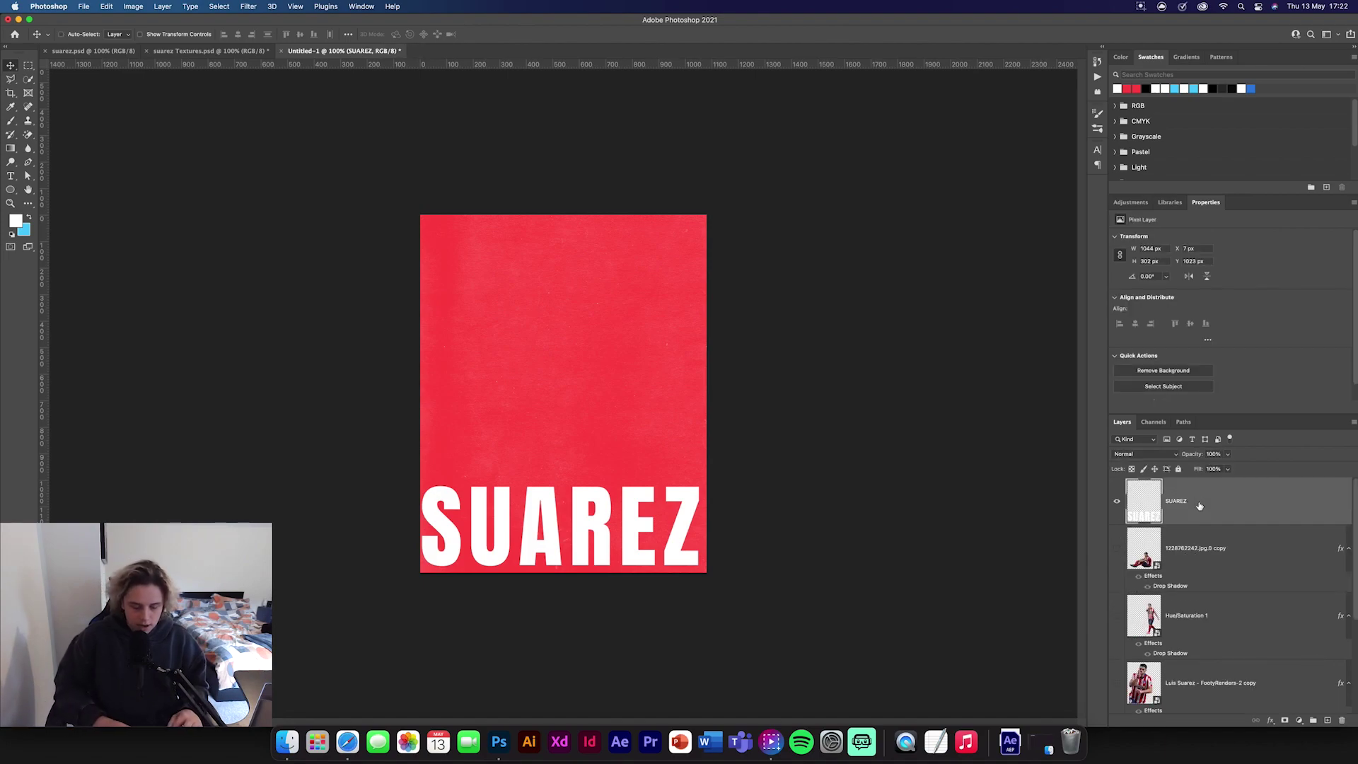
Step: Duplicate the rasterized SUAREZ layer, hide the duplicate and make the original layer active
{"action": "key", "text": "super+j"}
{"action": "left_click", "coordinate": [778, 509], "text": "super"}
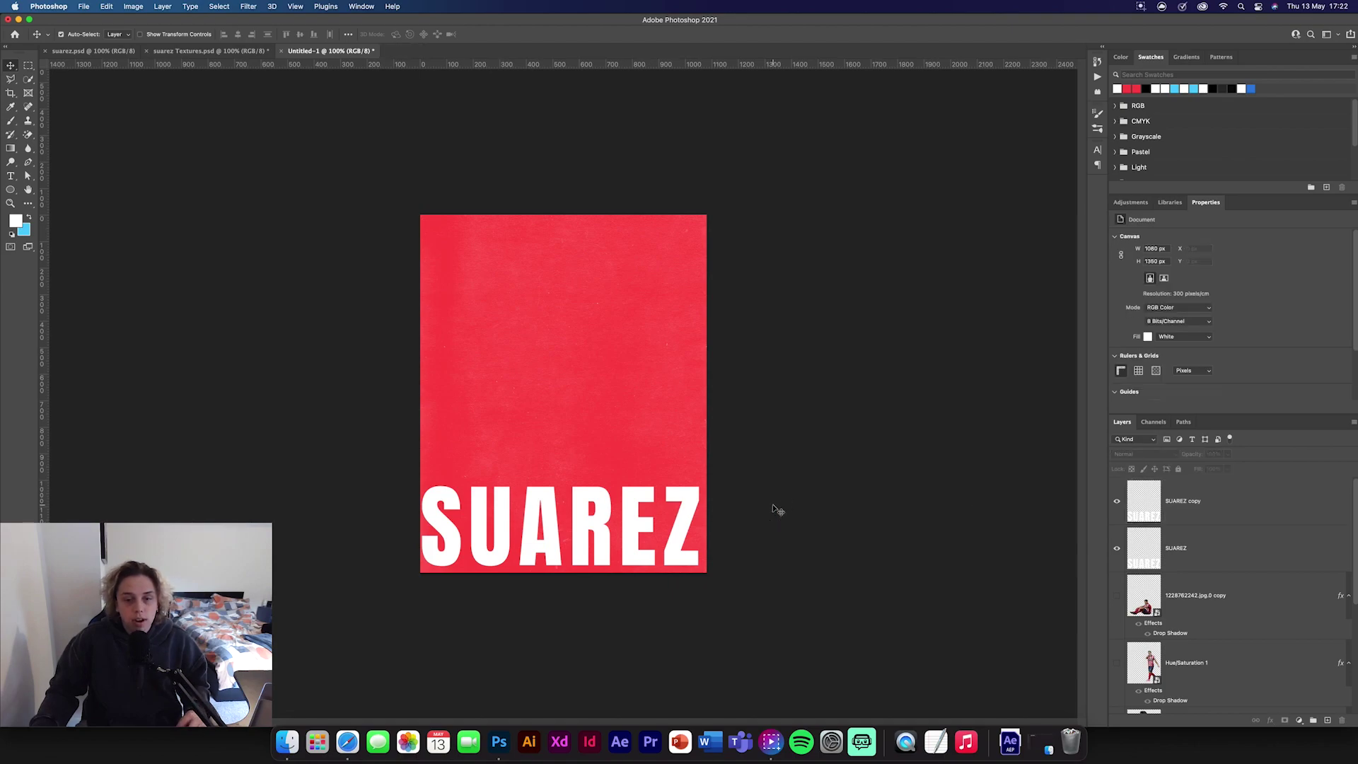
{"action": "left_click", "coordinate": [1117, 501]}
{"action": "left_click", "coordinate": [1238, 552]}
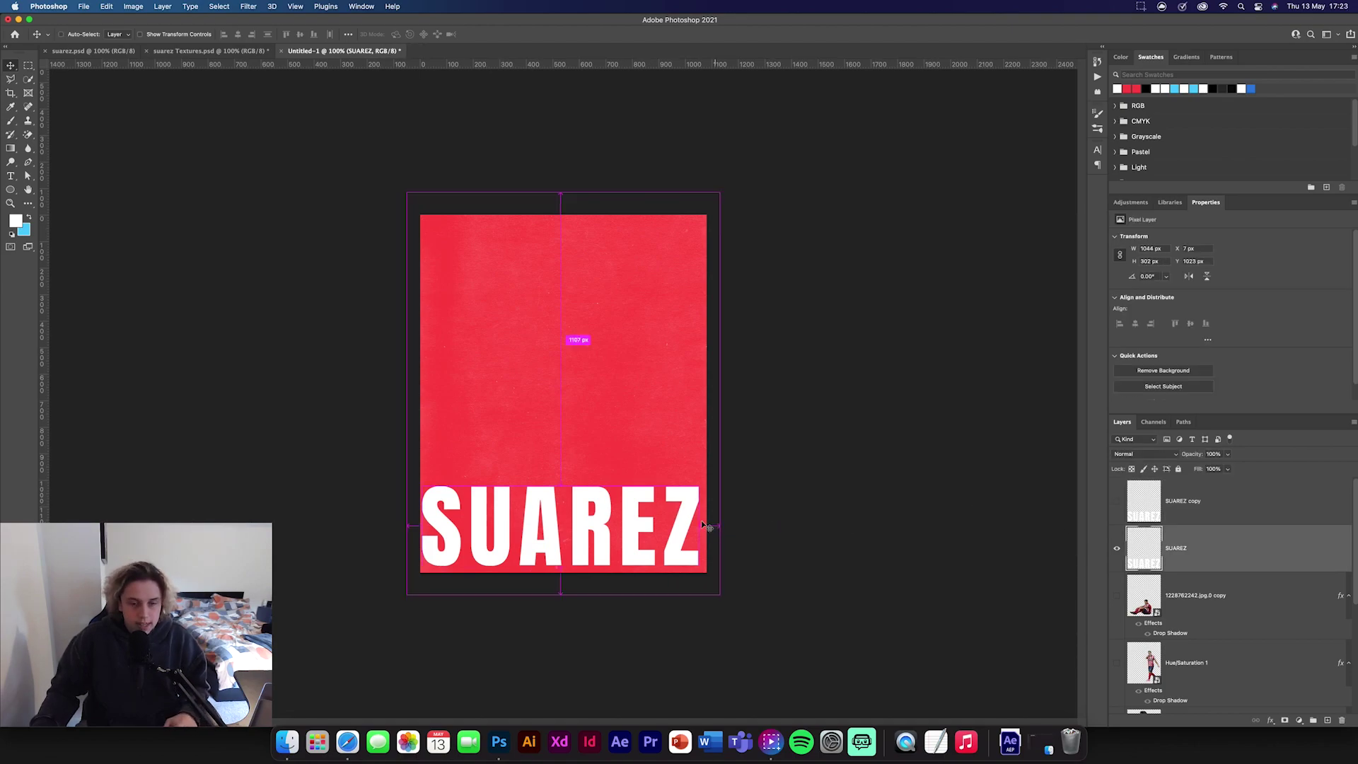
Step: Flare the SUAREZ lettering's lower corners outward beyond both sides of the canvas and seat it on the poster's bottom edge
{"action": "key", "text": "super+t"}
{"action": "right_click", "coordinate": [642, 522]}
{"action": "left_click", "coordinate": [616, 490]}
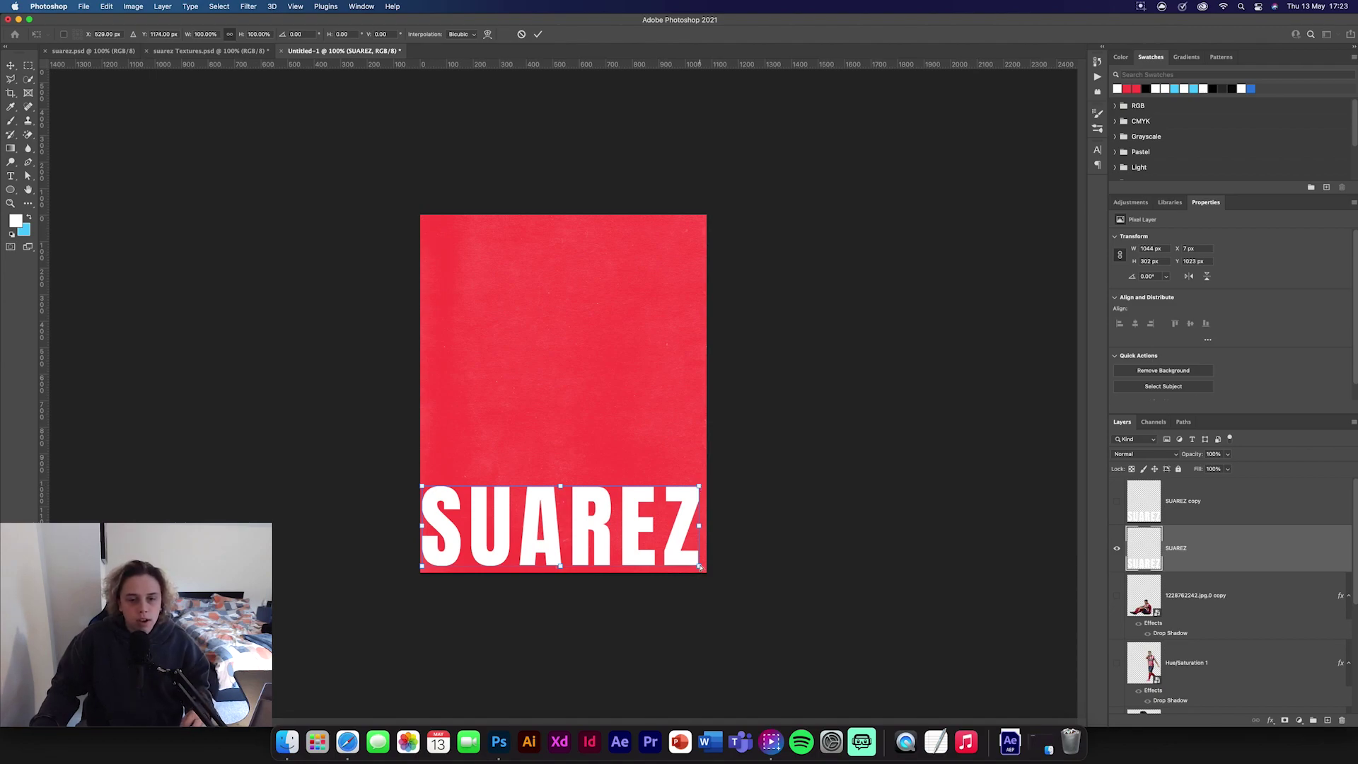
{"action": "left_click_drag", "start_coordinate": [701, 566], "coordinate": [803, 585]}
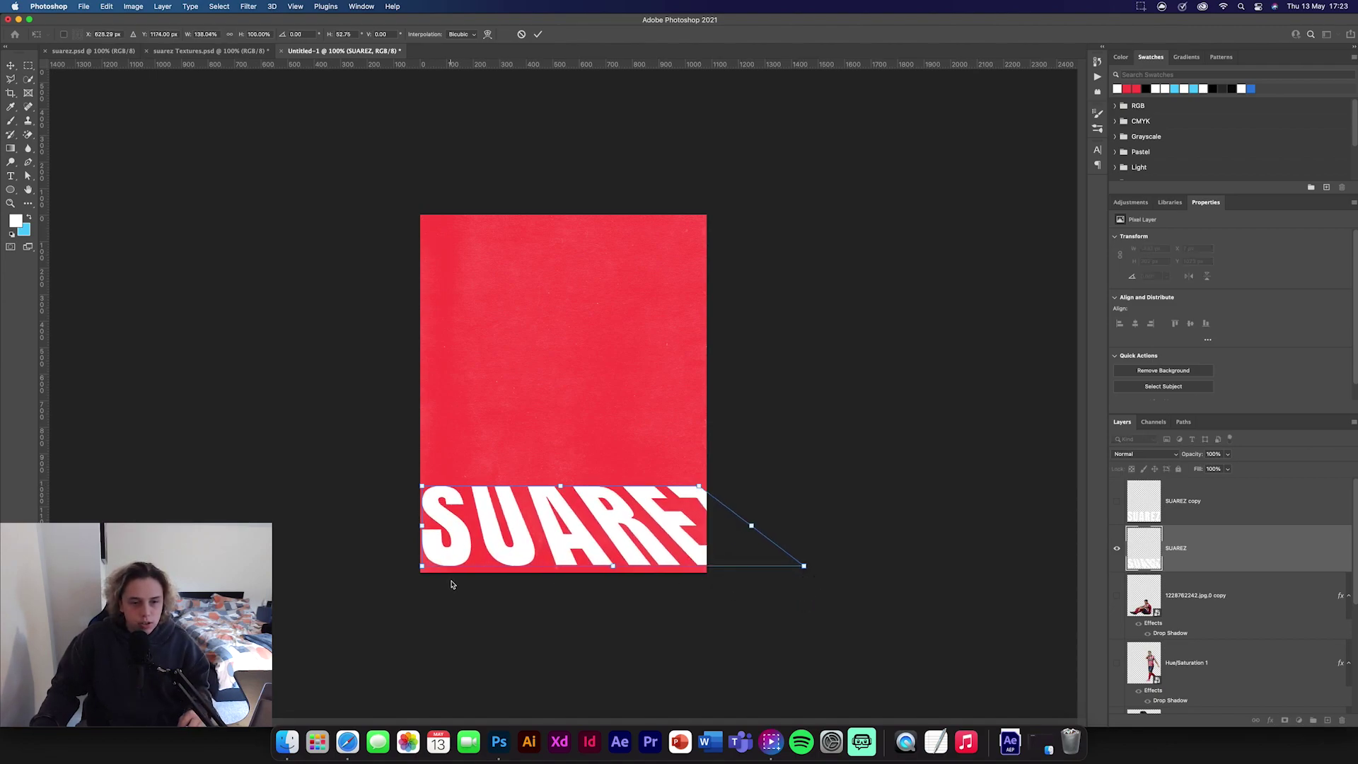
{"action": "left_click_drag", "start_coordinate": [423, 570], "coordinate": [337, 591]}
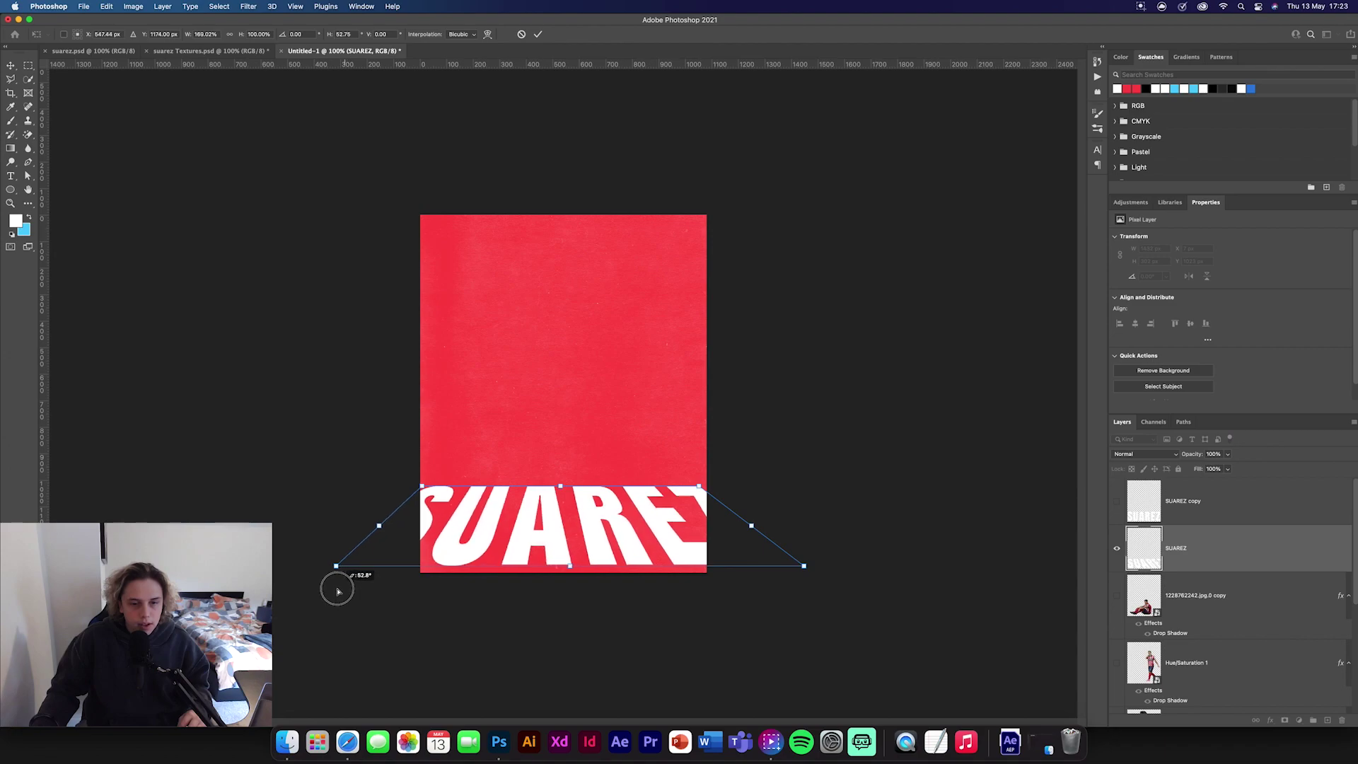
{"action": "left_click_drag", "start_coordinate": [607, 515], "coordinate": [605, 519]}
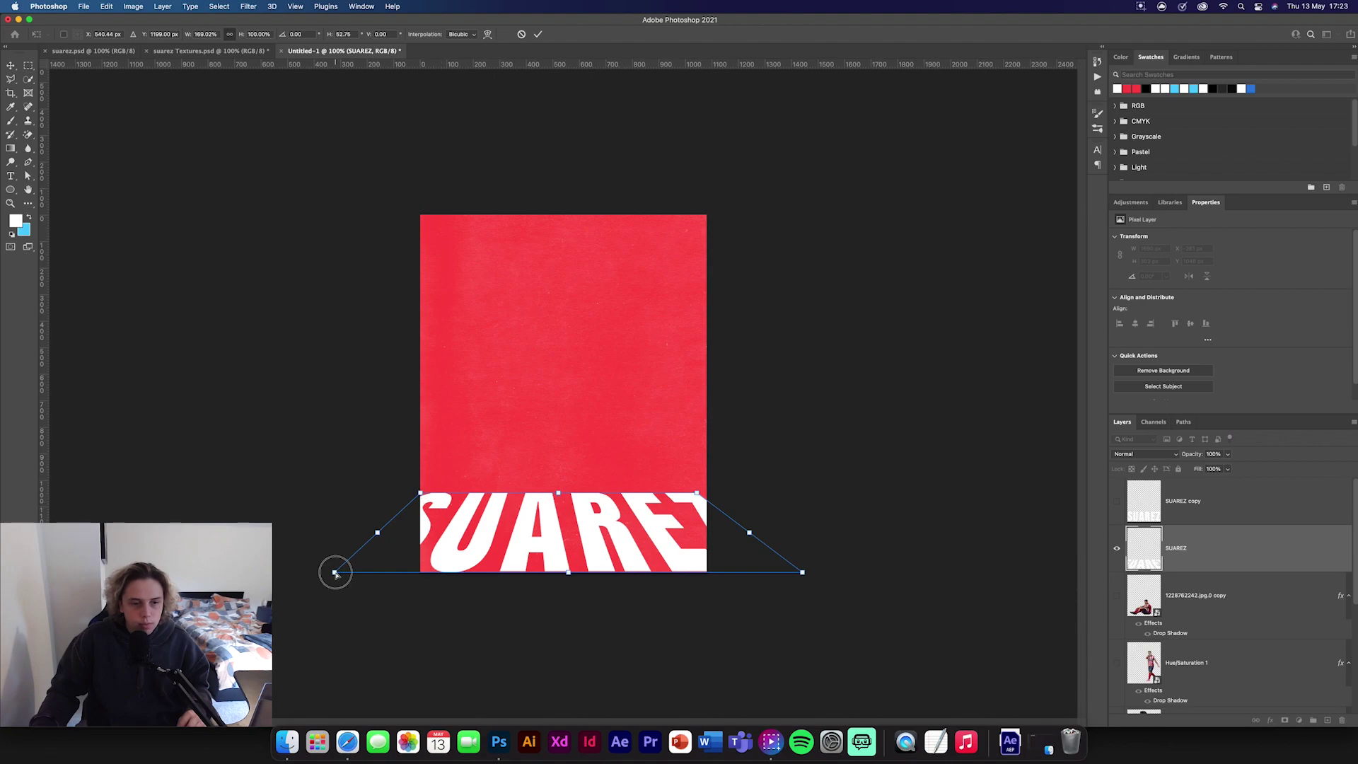
{"action": "left_click_drag", "start_coordinate": [335, 573], "coordinate": [325, 571]}
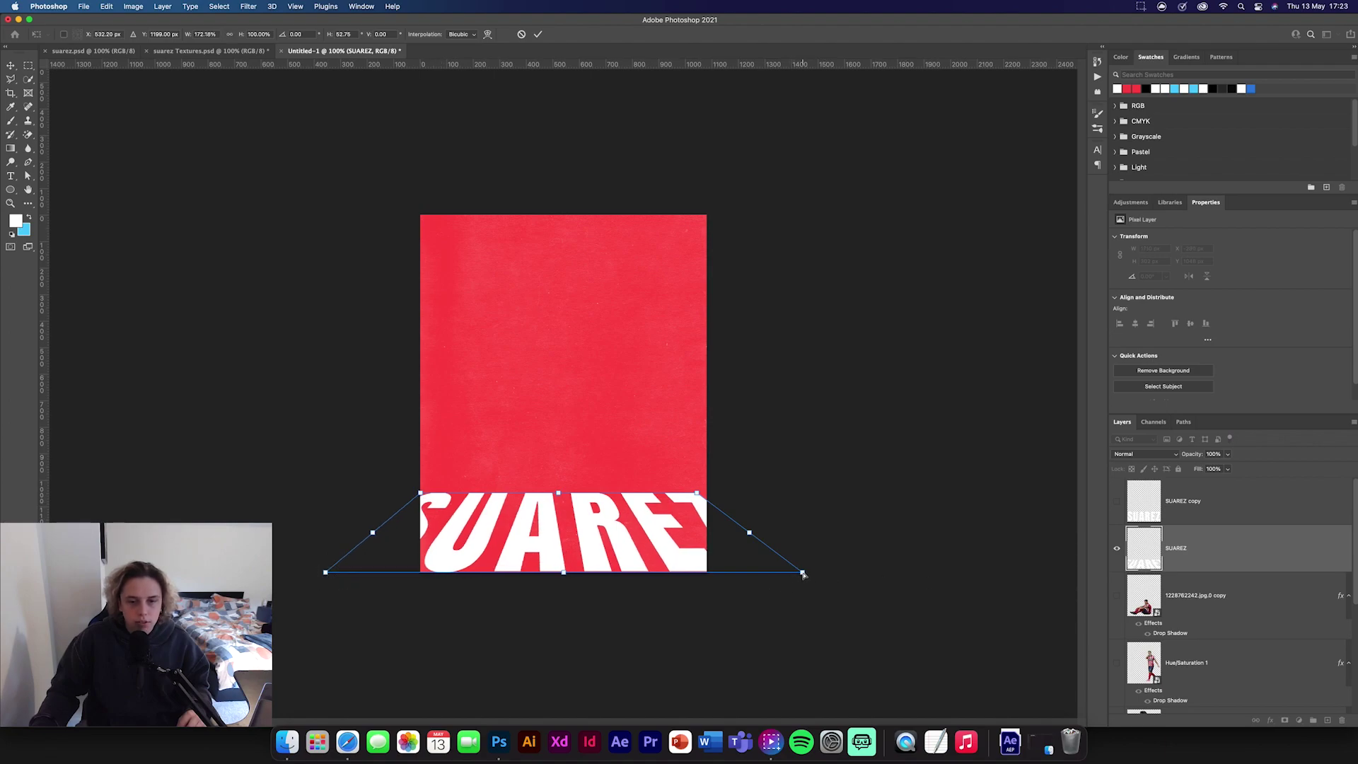
{"action": "left_click_drag", "start_coordinate": [803, 574], "coordinate": [814, 572]}
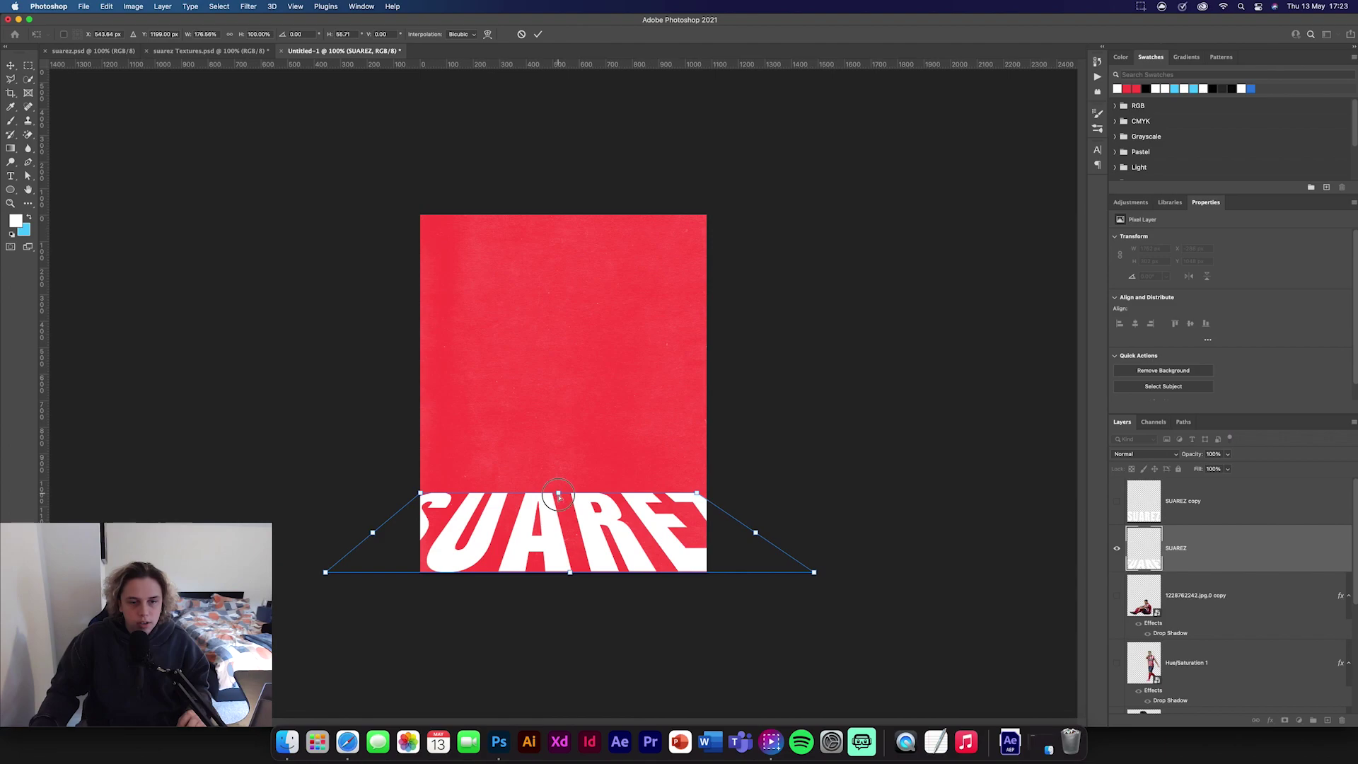
Step: Squash the flared SUAREZ lettering to about 83% height, extend its upper-right corner to the canvas edge and apply the transform
{"action": "left_click_drag", "start_coordinate": [559, 494], "coordinate": [559, 506]}
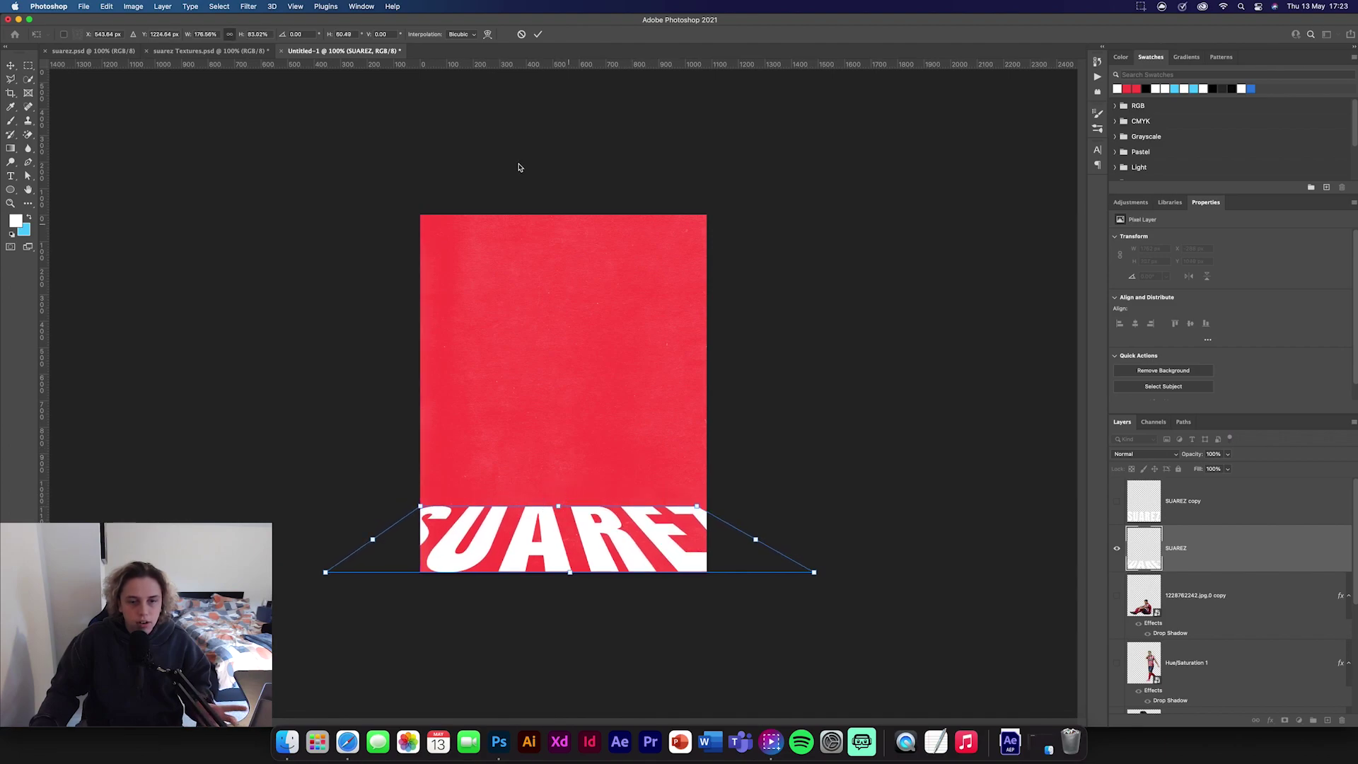
{"action": "left_click_drag", "start_coordinate": [697, 506], "coordinate": [706, 507]}
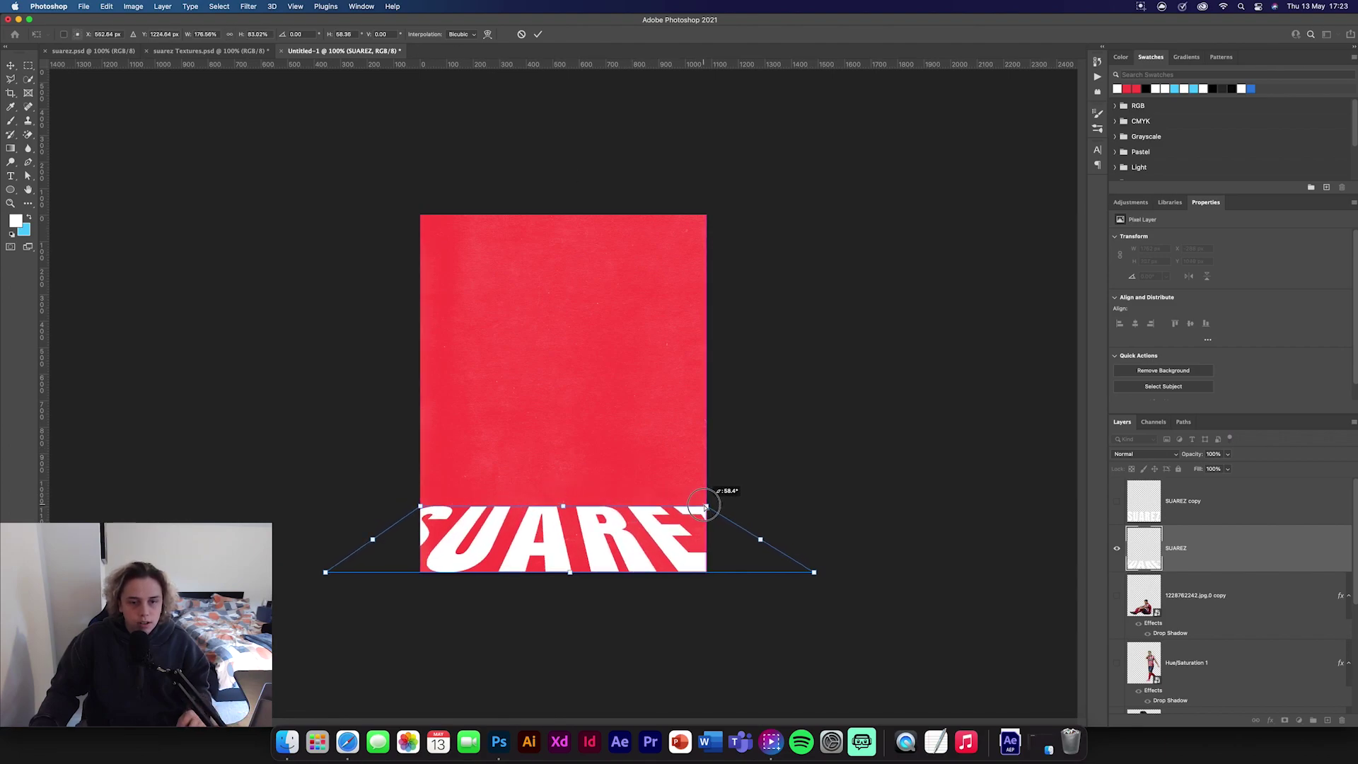
{"action": "left_click", "coordinate": [537, 35]}
{"action": "left_click_drag", "start_coordinate": [619, 544], "coordinate": [625, 545]}
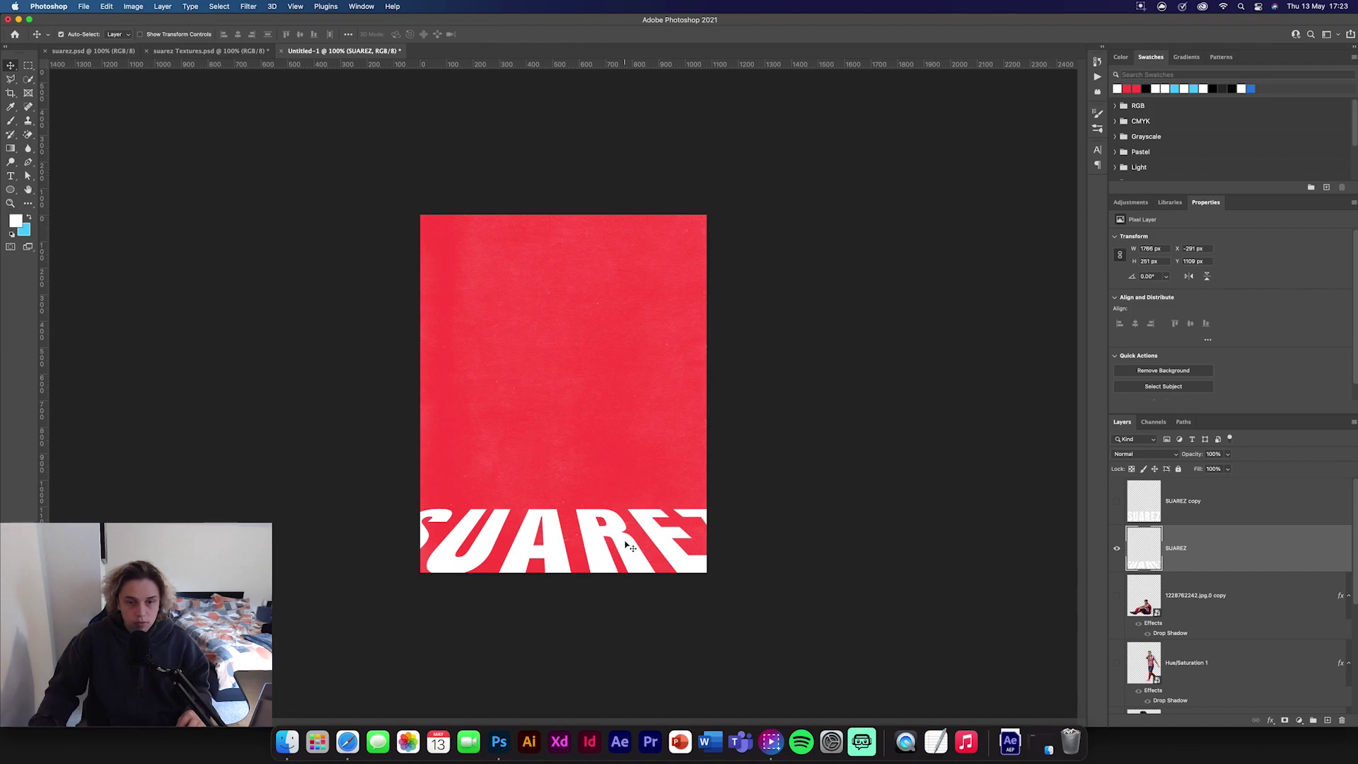
{"action": "left_click", "coordinate": [586, 586]}
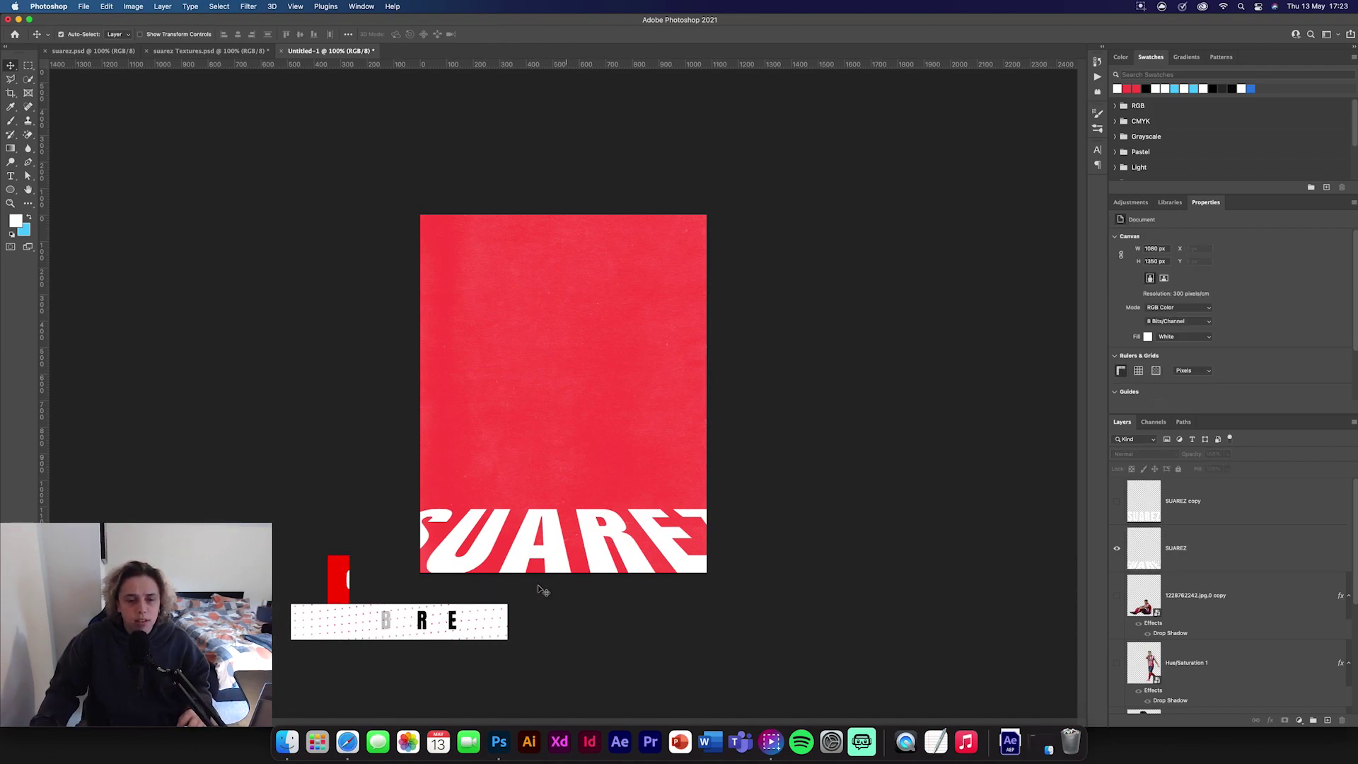
Step: Show the SUAREZ copy, place it directly above the flared lettering and scale it to about 103.6% to span the canvas width
{"action": "left_click", "coordinate": [1117, 501]}
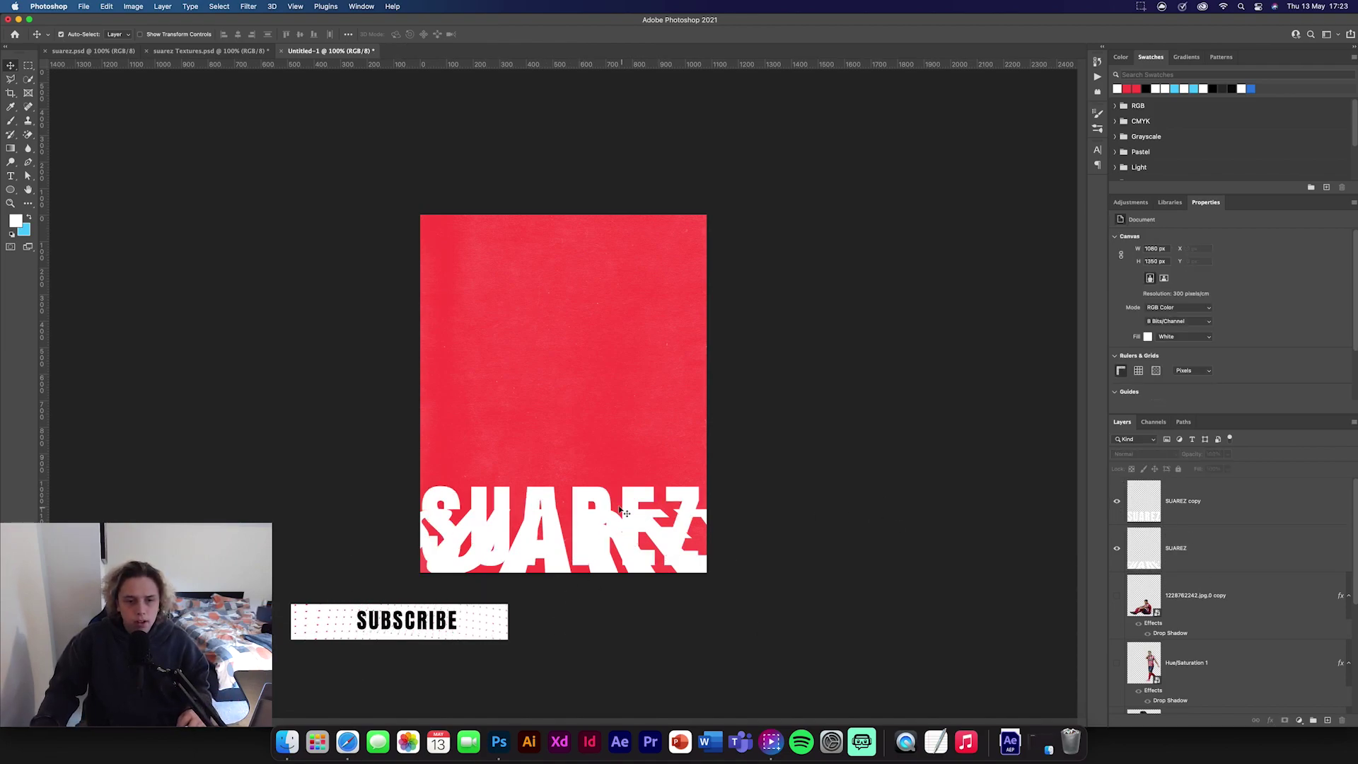
{"action": "left_click_drag", "start_coordinate": [626, 504], "coordinate": [629, 447]}
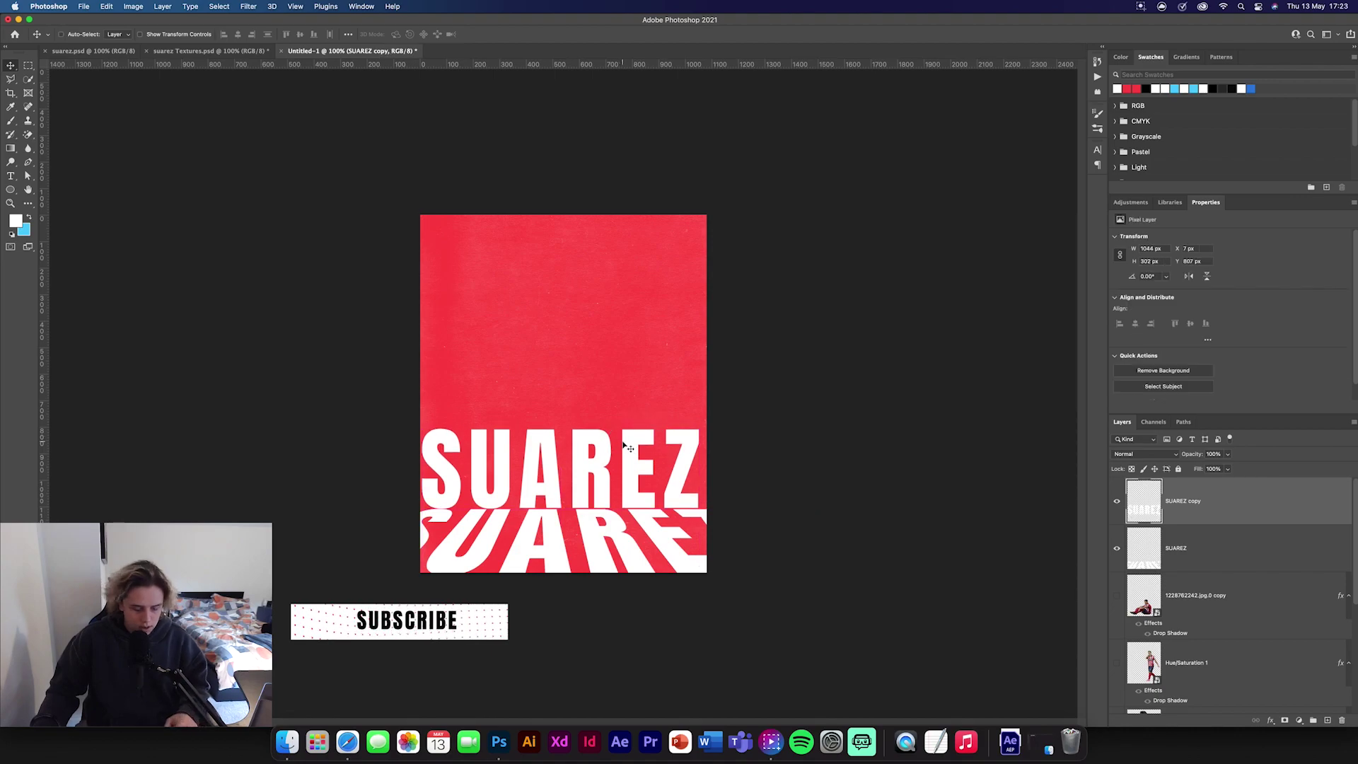
{"action": "key", "text": "super+t"}
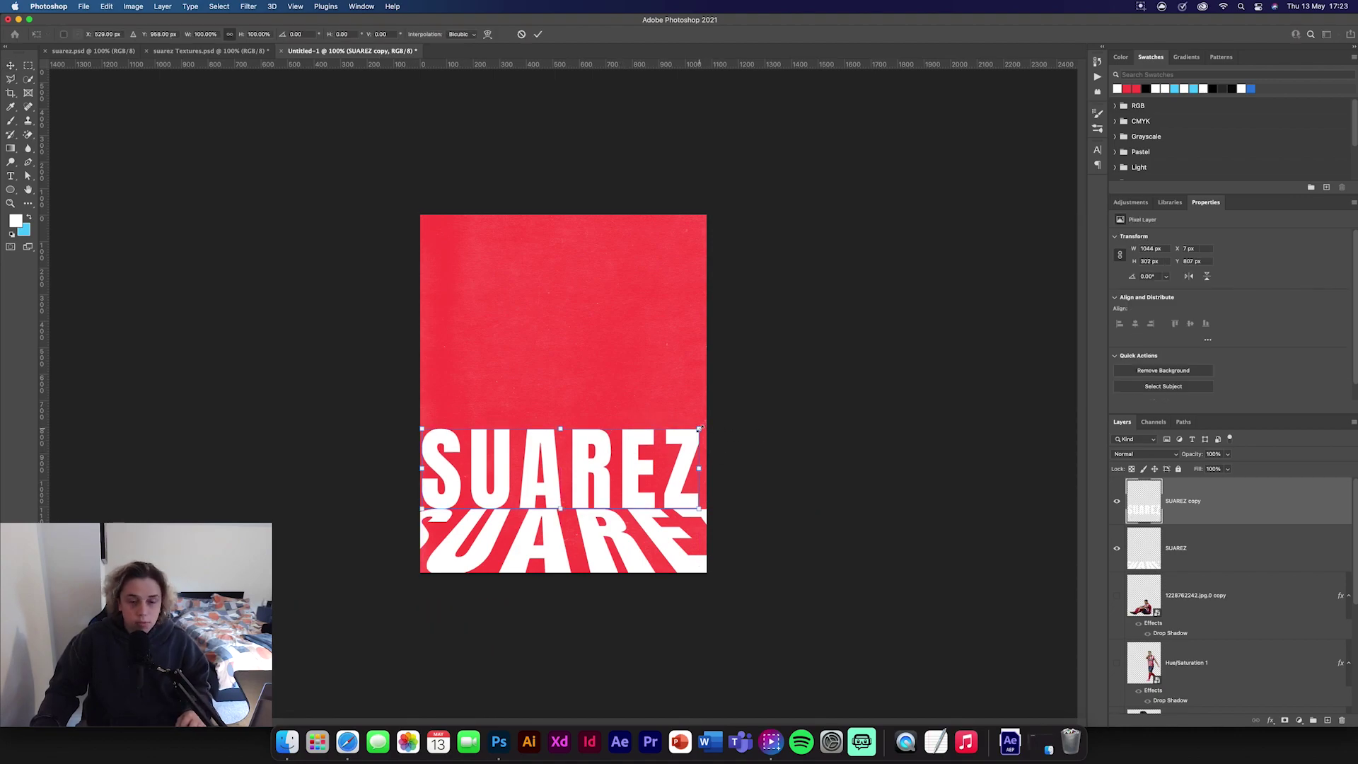
{"action": "mouse_move", "coordinate": [700, 429]}
{"action": "left_mouse_down"}
{"action": "mouse_move", "coordinate": [716, 396]}
{"action": "mouse_move", "coordinate": [706, 426]}
{"action": "left_mouse_up"}
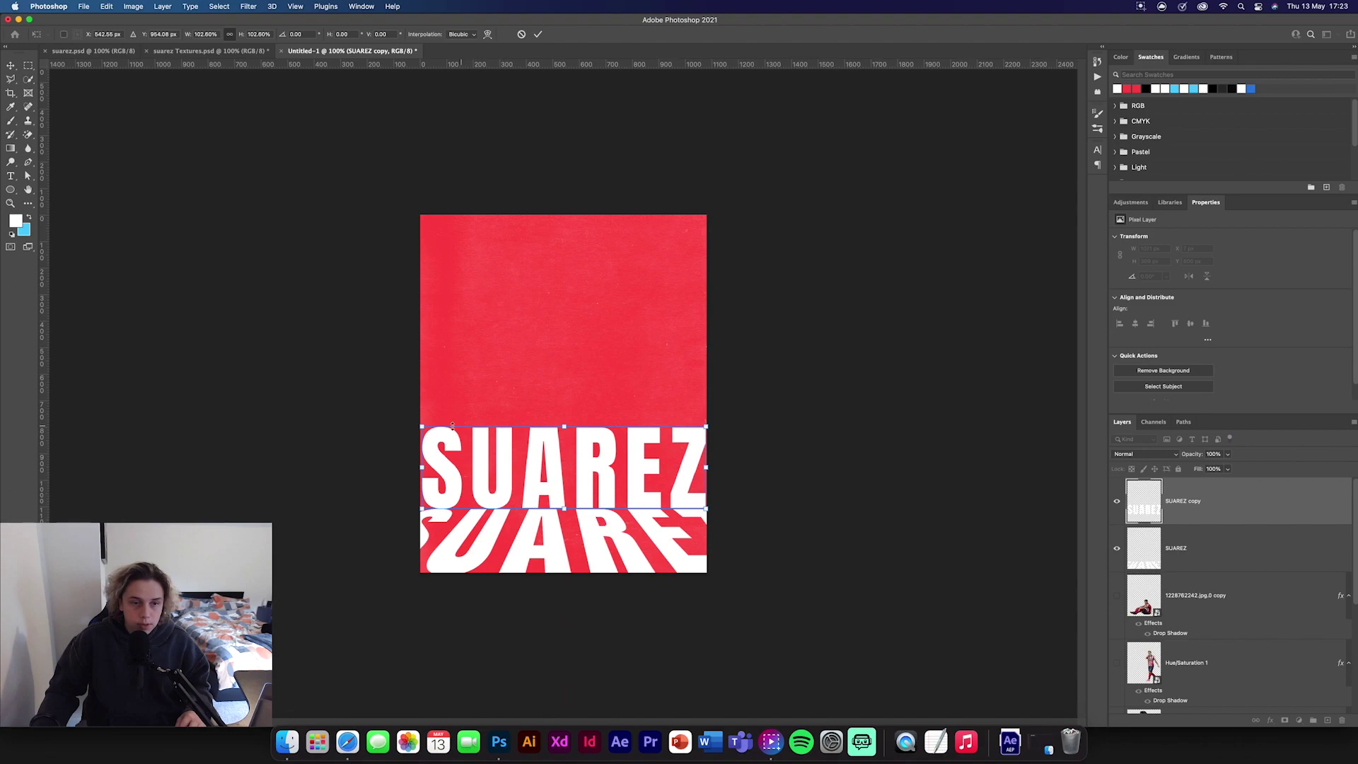
{"action": "left_click_drag", "start_coordinate": [420, 423], "coordinate": [417, 423]}
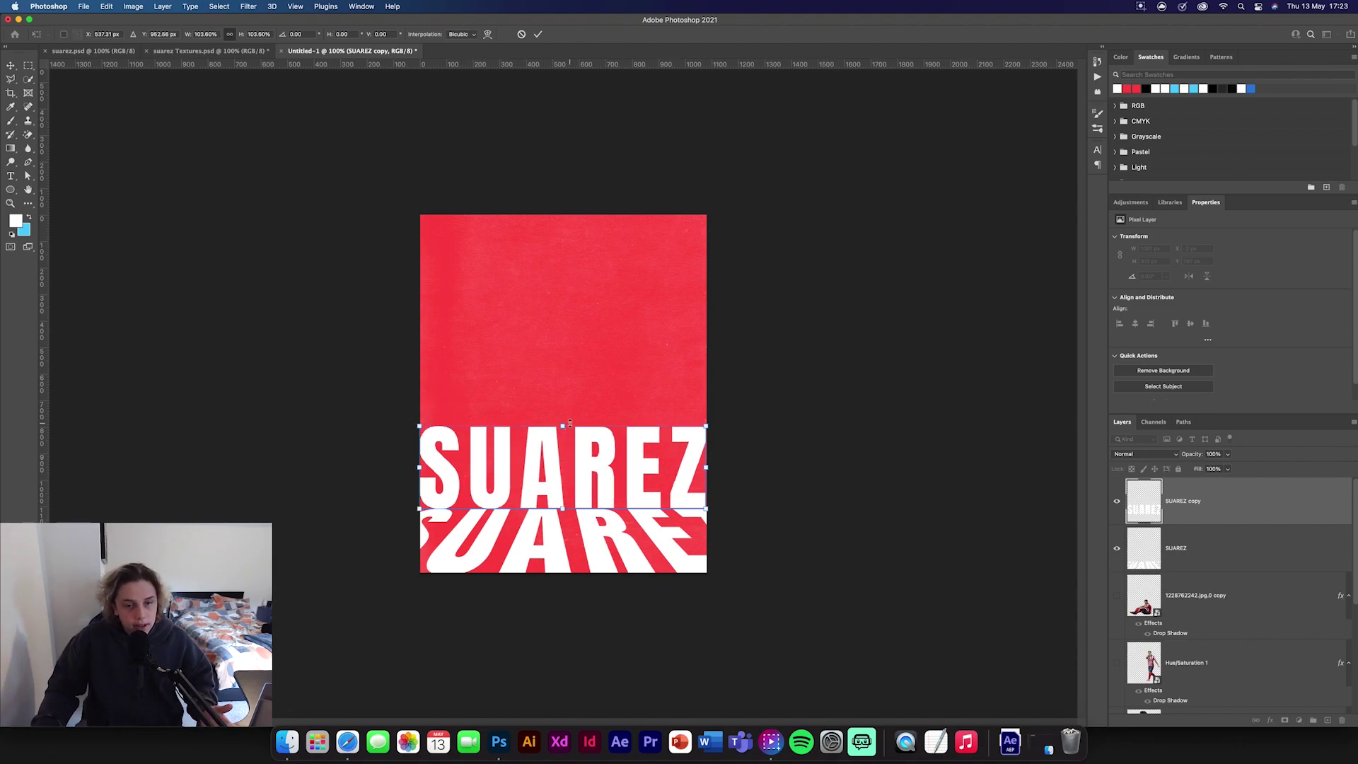
Step: Stretch the SUAREZ copy upward to about 371 px tall, keeping its base on the flared lettering
{"action": "right_click", "coordinate": [601, 458]}
{"action": "left_click", "coordinate": [577, 439]}
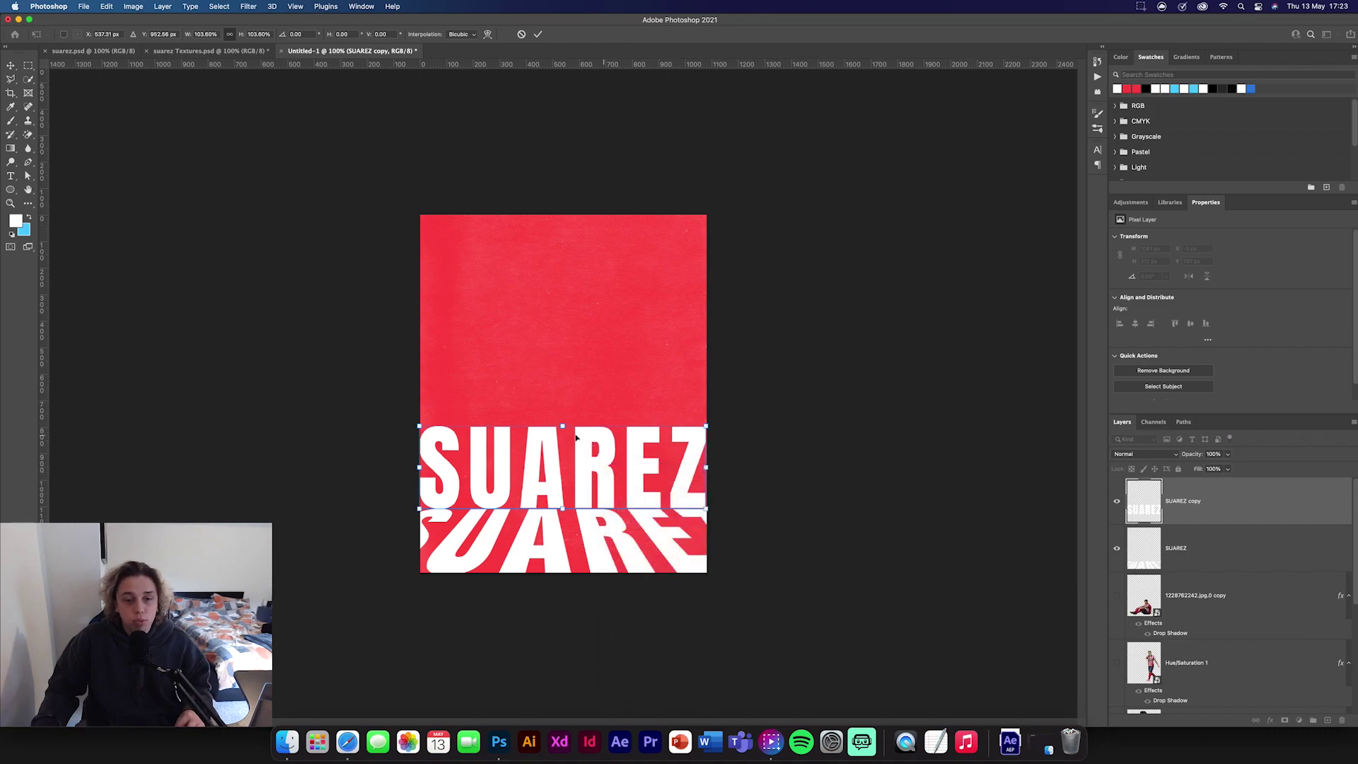
{"action": "left_click_drag", "start_coordinate": [564, 428], "coordinate": [564, 412]}
{"action": "key", "text": "Return"}
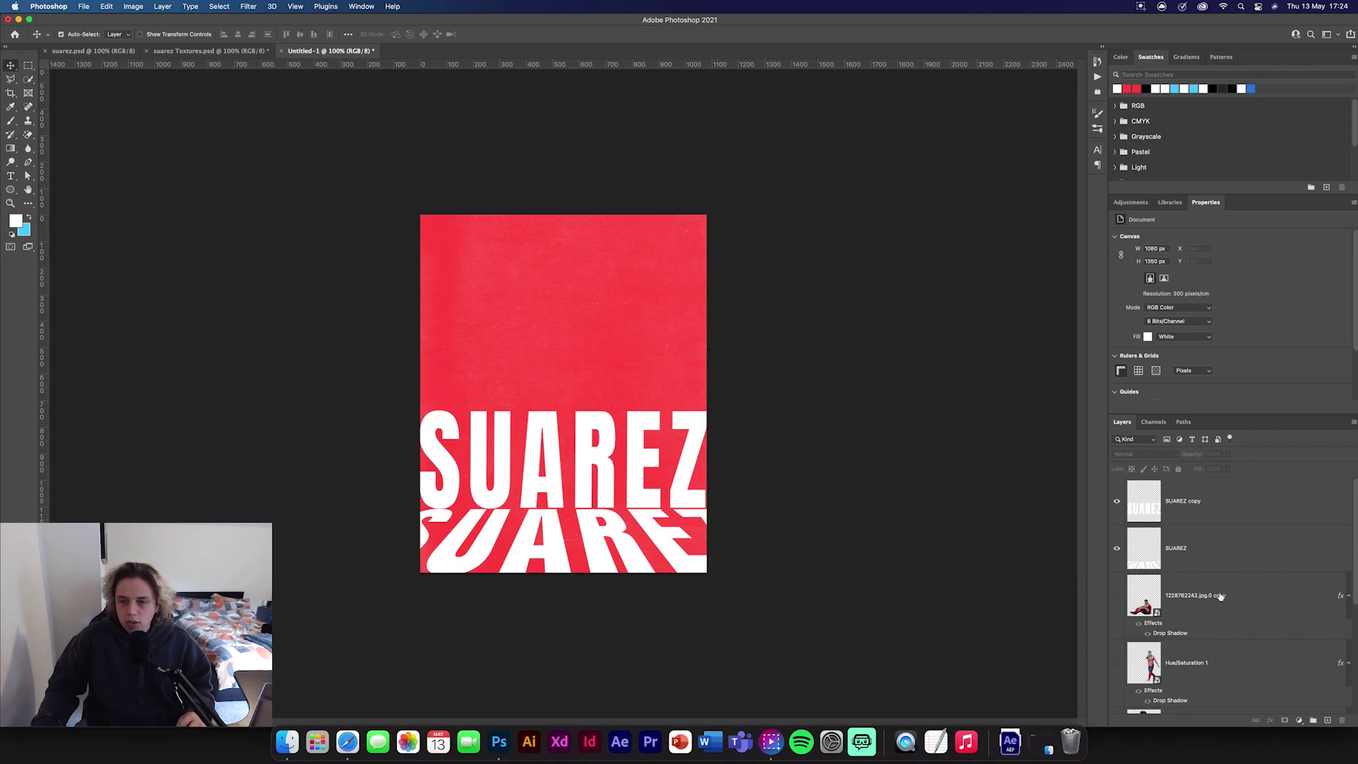
Step: Bring the seated player cutout to the front of the layer stack, show it and position it over the SUAREZ lettering
{"action": "left_click_drag", "start_coordinate": [1220, 597], "coordinate": [1215, 542]}
{"action": "left_click_drag", "start_coordinate": [1217, 546], "coordinate": [1167, 504]}
{"action": "left_click", "coordinate": [1117, 548]}
{"action": "left_click_drag", "start_coordinate": [621, 521], "coordinate": [606, 508]}
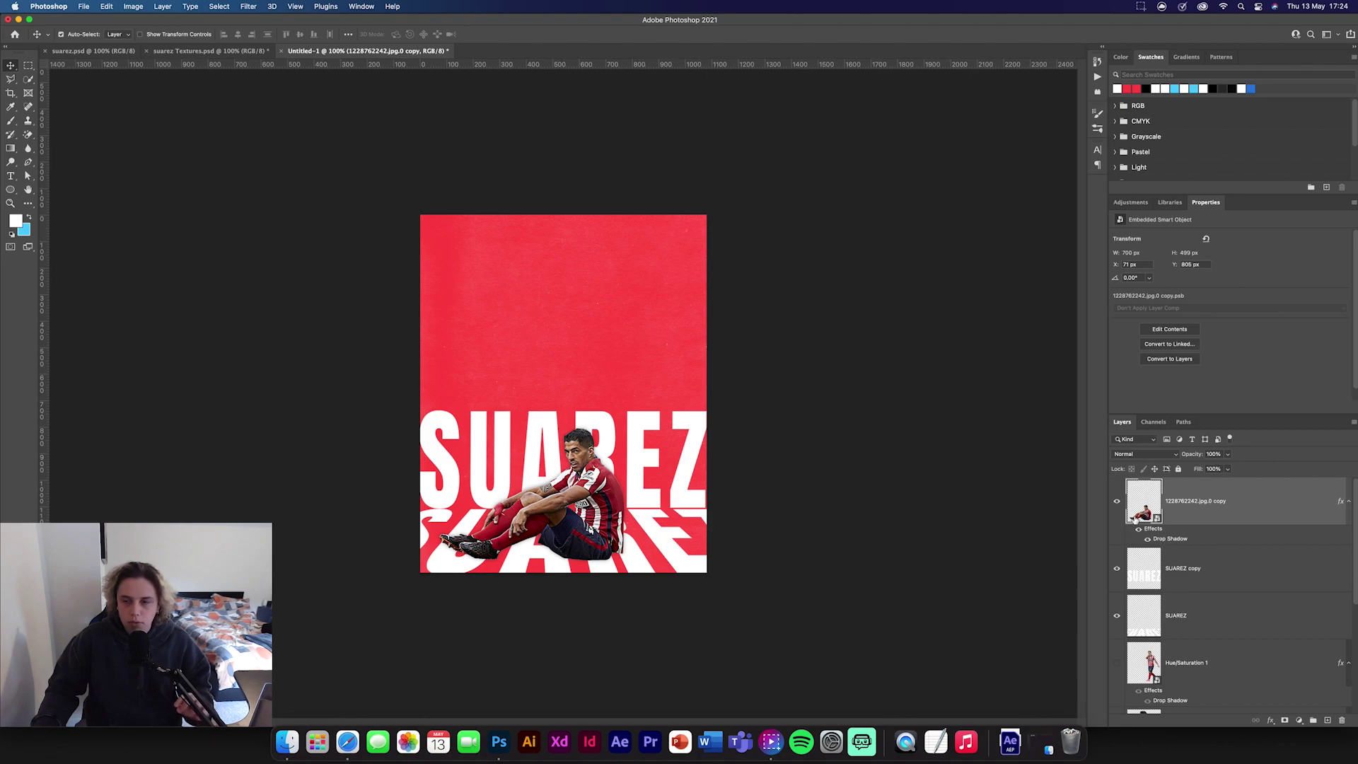
Step: Hide the seated player and draw a closed Pen path around the area above a rising diagonal through the SUAREZ copy
{"action": "left_click", "coordinate": [1117, 501]}
{"action": "left_click", "coordinate": [1220, 579]}
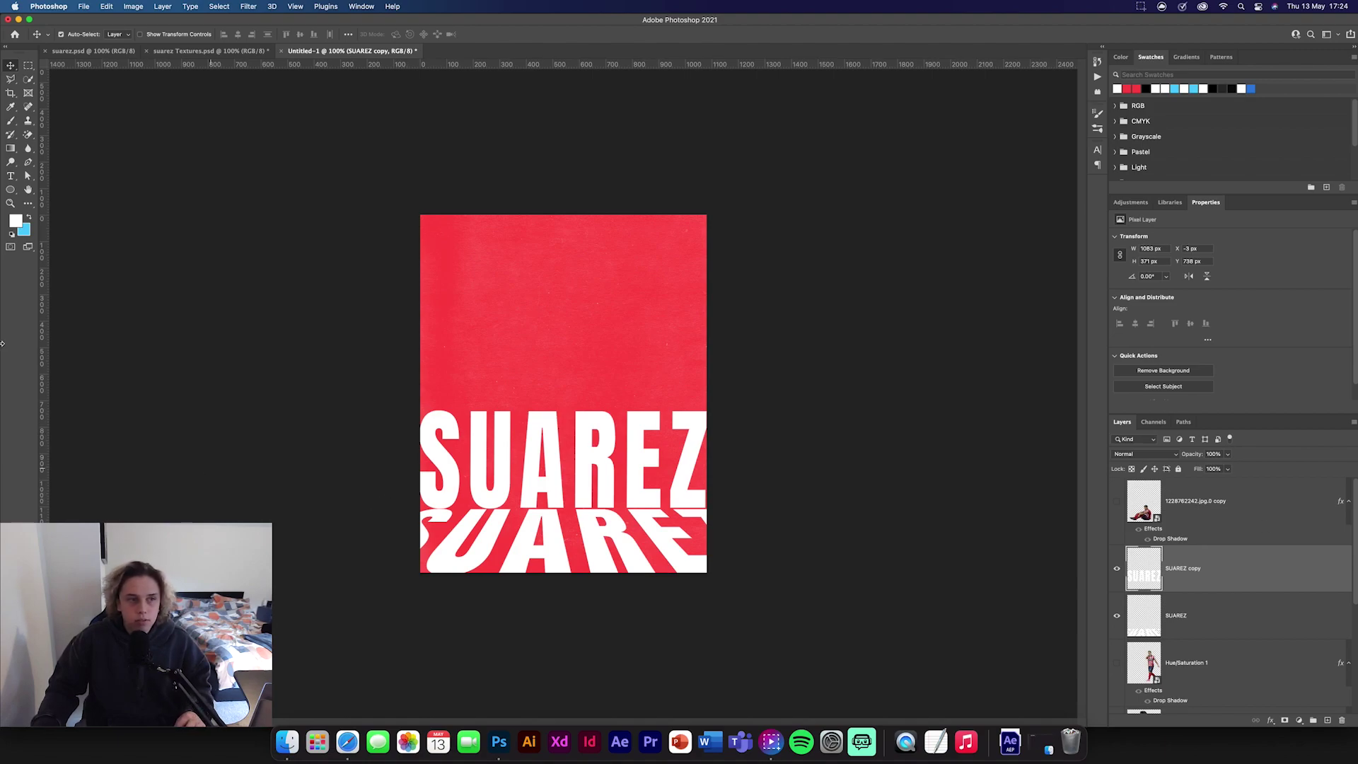
{"action": "left_click", "coordinate": [29, 163]}
{"action": "left_click", "coordinate": [79, 34]}
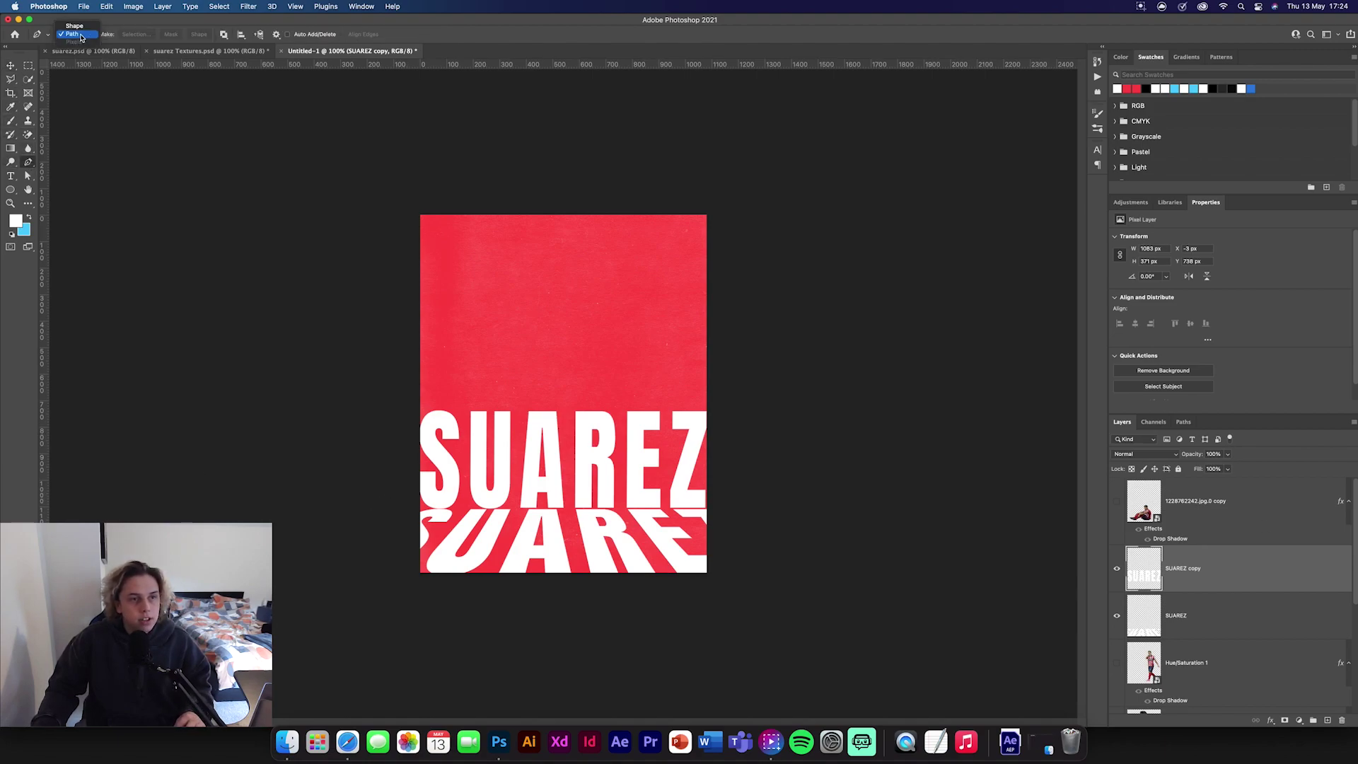
{"action": "left_click", "coordinate": [353, 514]}
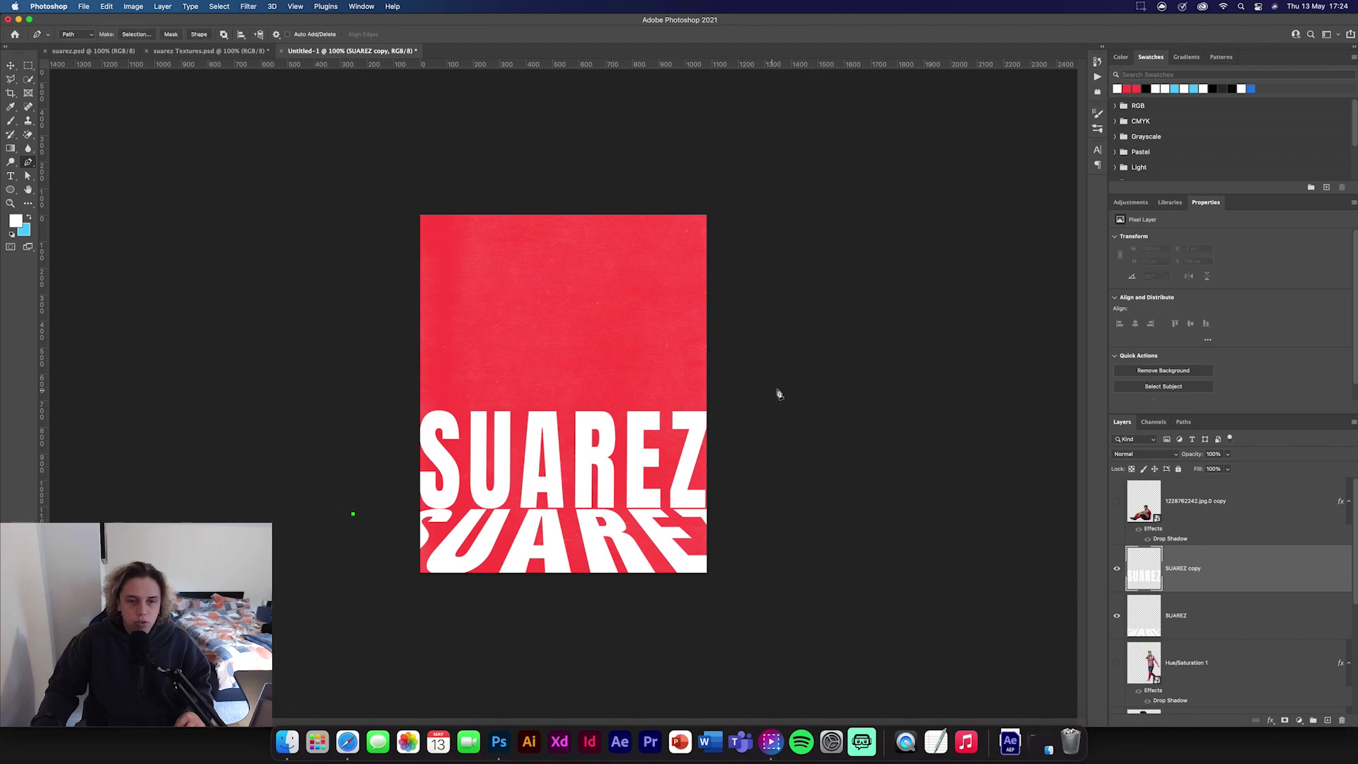
{"action": "left_click", "coordinate": [866, 374]}
{"action": "left_click", "coordinate": [815, 173]}
{"action": "left_click", "coordinate": [498, 193]}
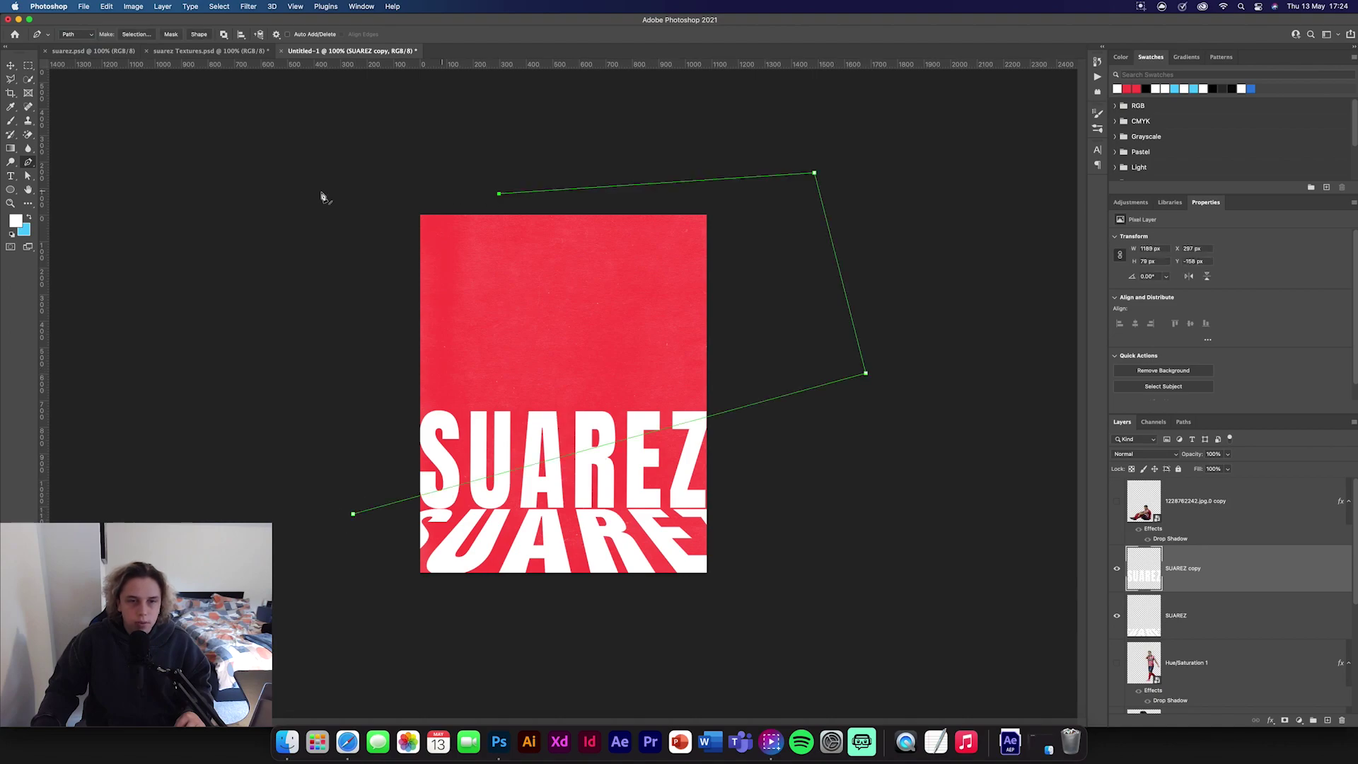
{"action": "left_click", "coordinate": [301, 194]}
{"action": "left_click", "coordinate": [331, 421]}
{"action": "left_click", "coordinate": [354, 515]}
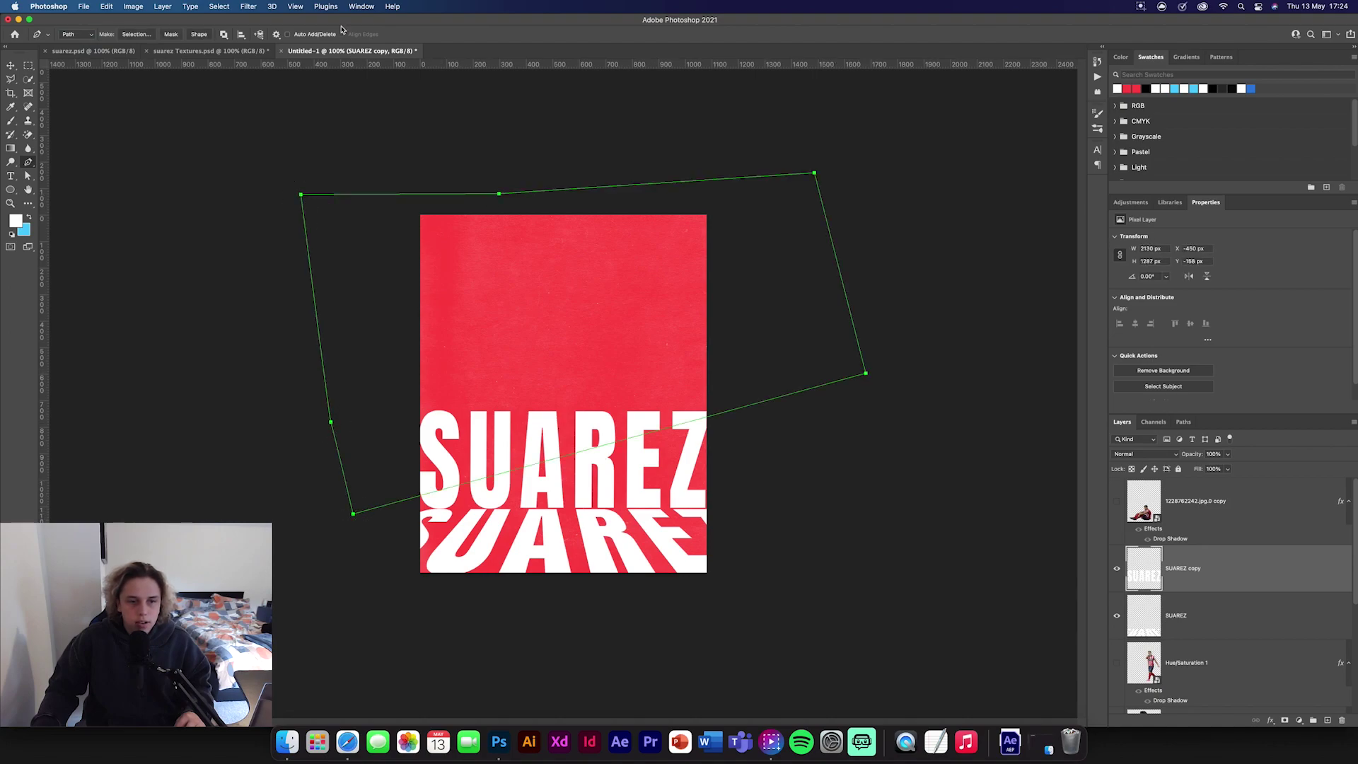
Step: Convert the path to a selection with 0 px feather and mask the SUAREZ copy with it, inverted to keep the part below the diagonal
{"action": "left_click", "coordinate": [136, 34]}
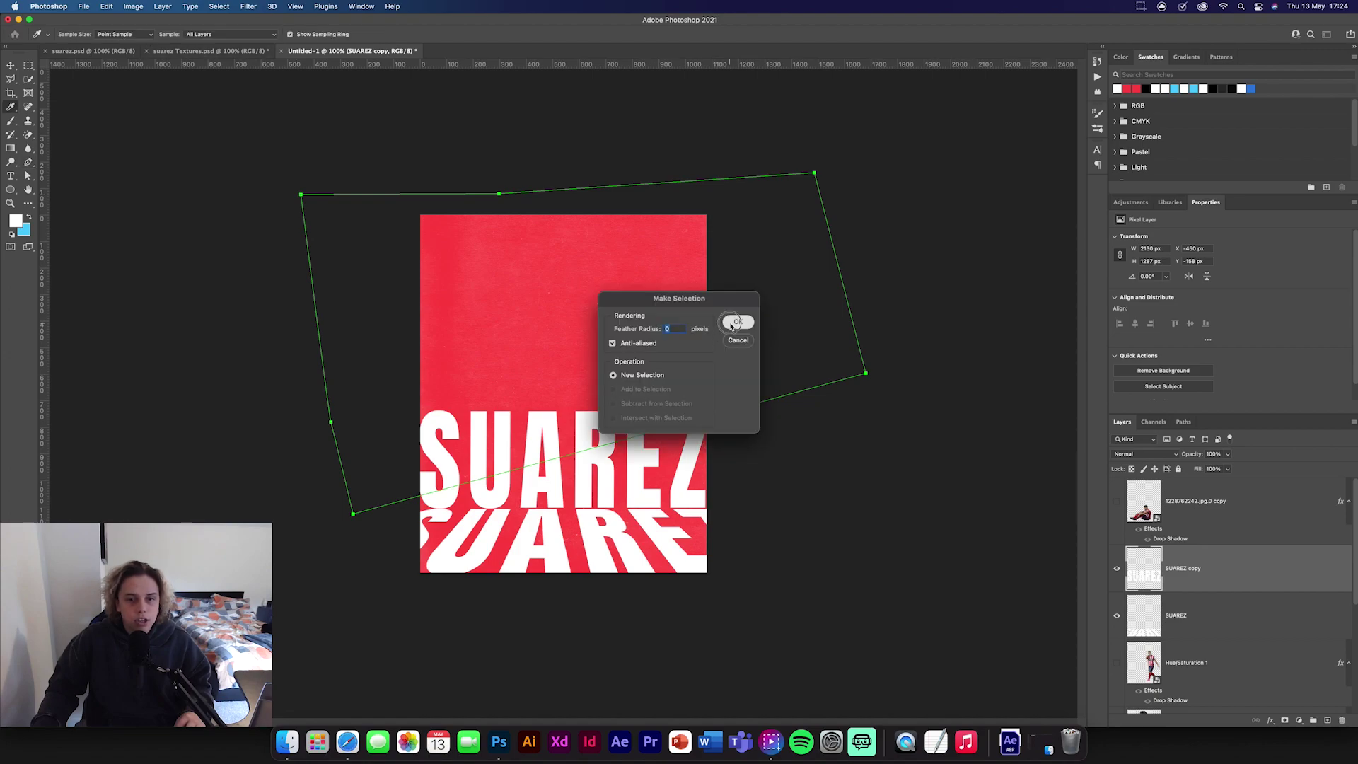
{"action": "left_click", "coordinate": [736, 316]}
{"action": "left_click", "coordinate": [11, 120]}
{"action": "left_click", "coordinate": [71, 34]}
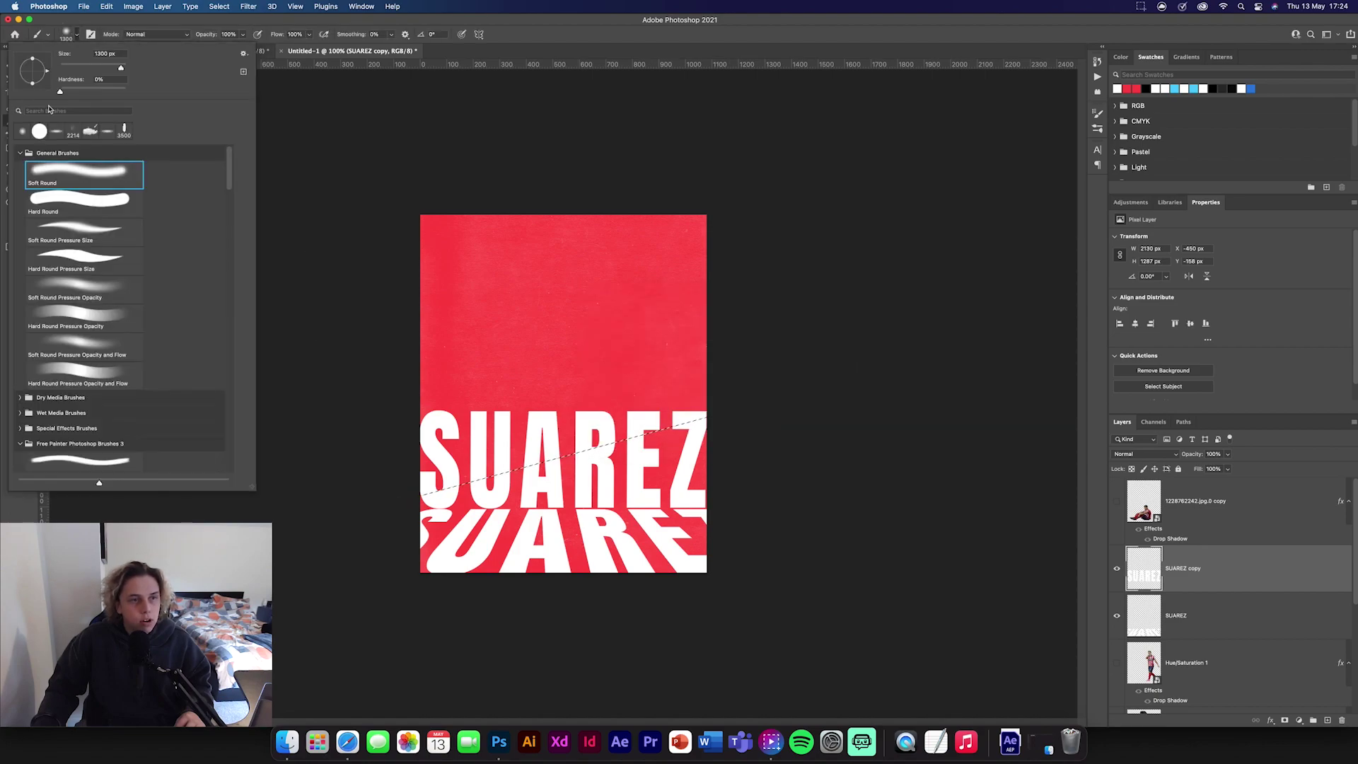
{"action": "key", "text": "Escape"}
{"action": "left_click", "coordinate": [1284, 720]}
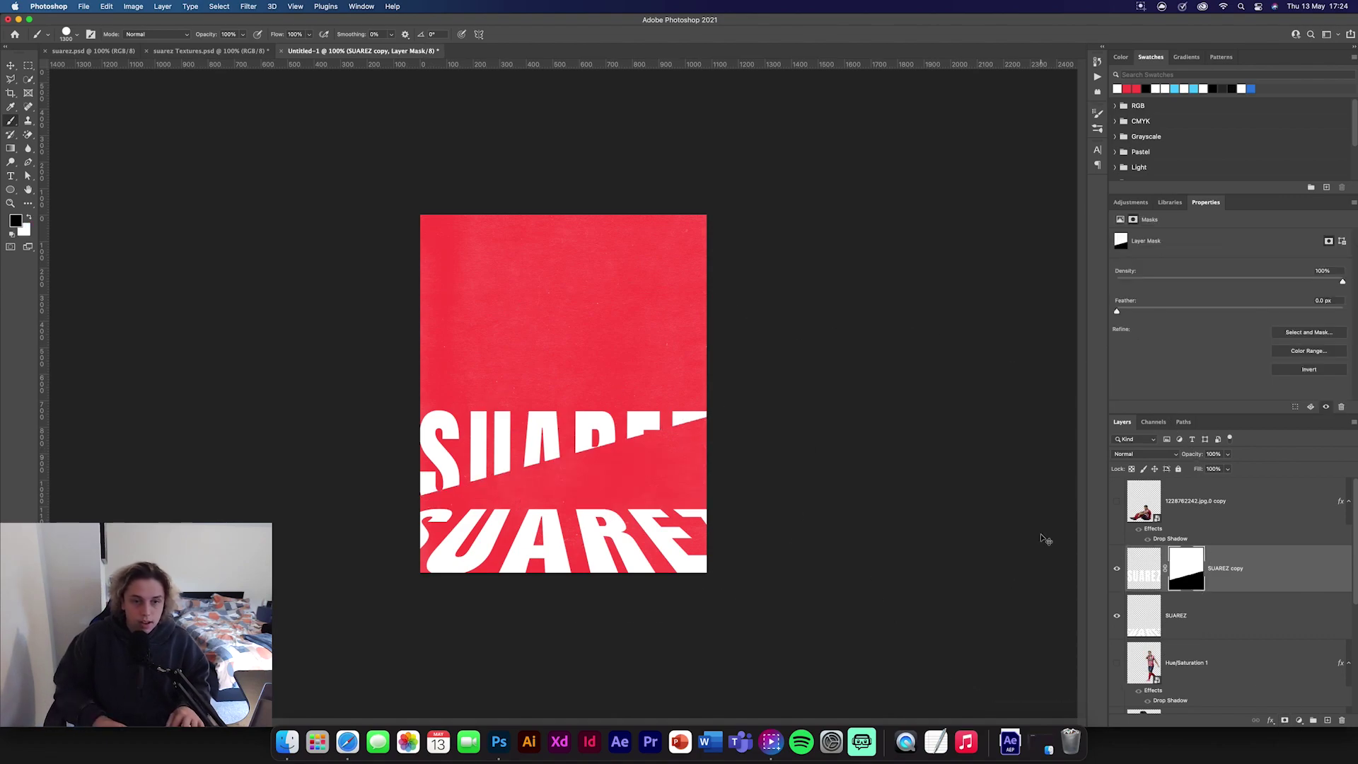
{"action": "key", "text": "super+i"}
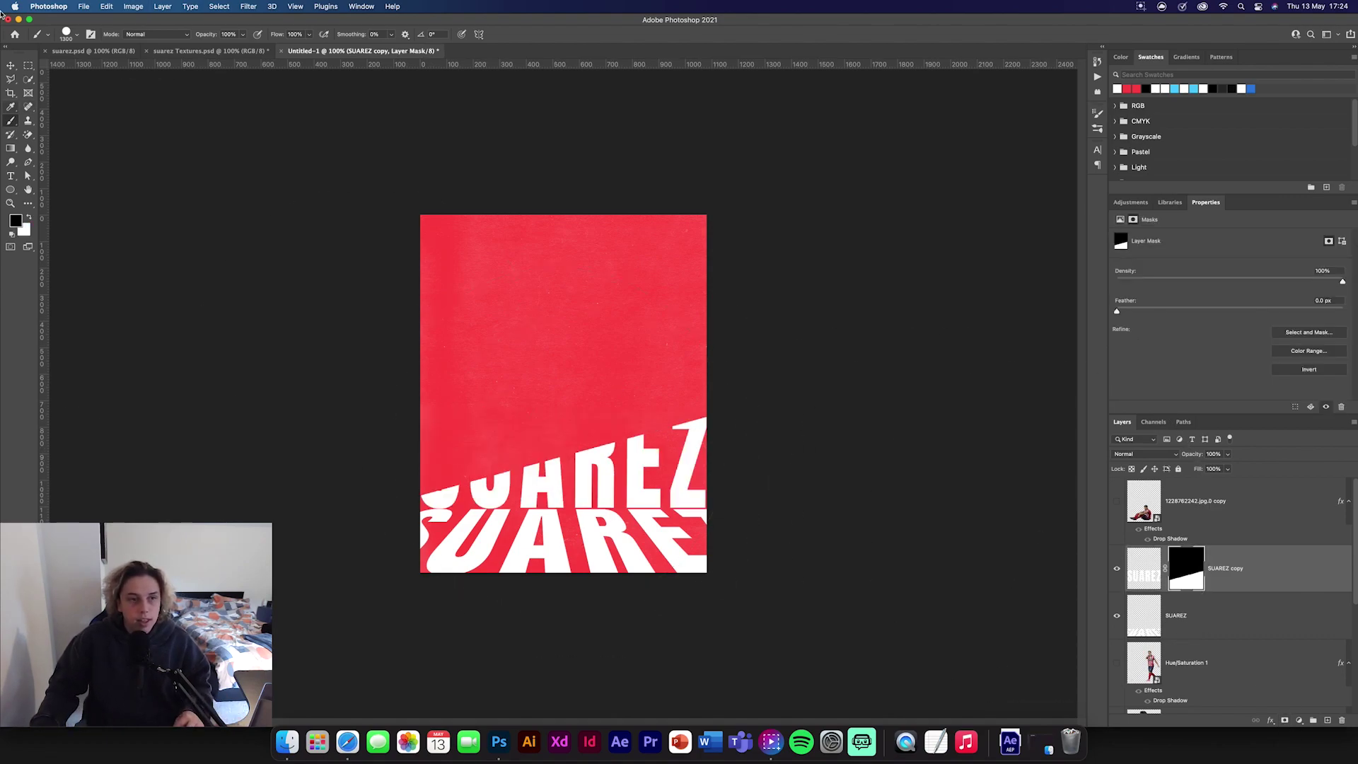
Step: Show the seated player cutout again and make the masked SUAREZ copy layer active
{"action": "key", "text": "v"}
{"action": "left_click", "coordinate": [249, 306]}
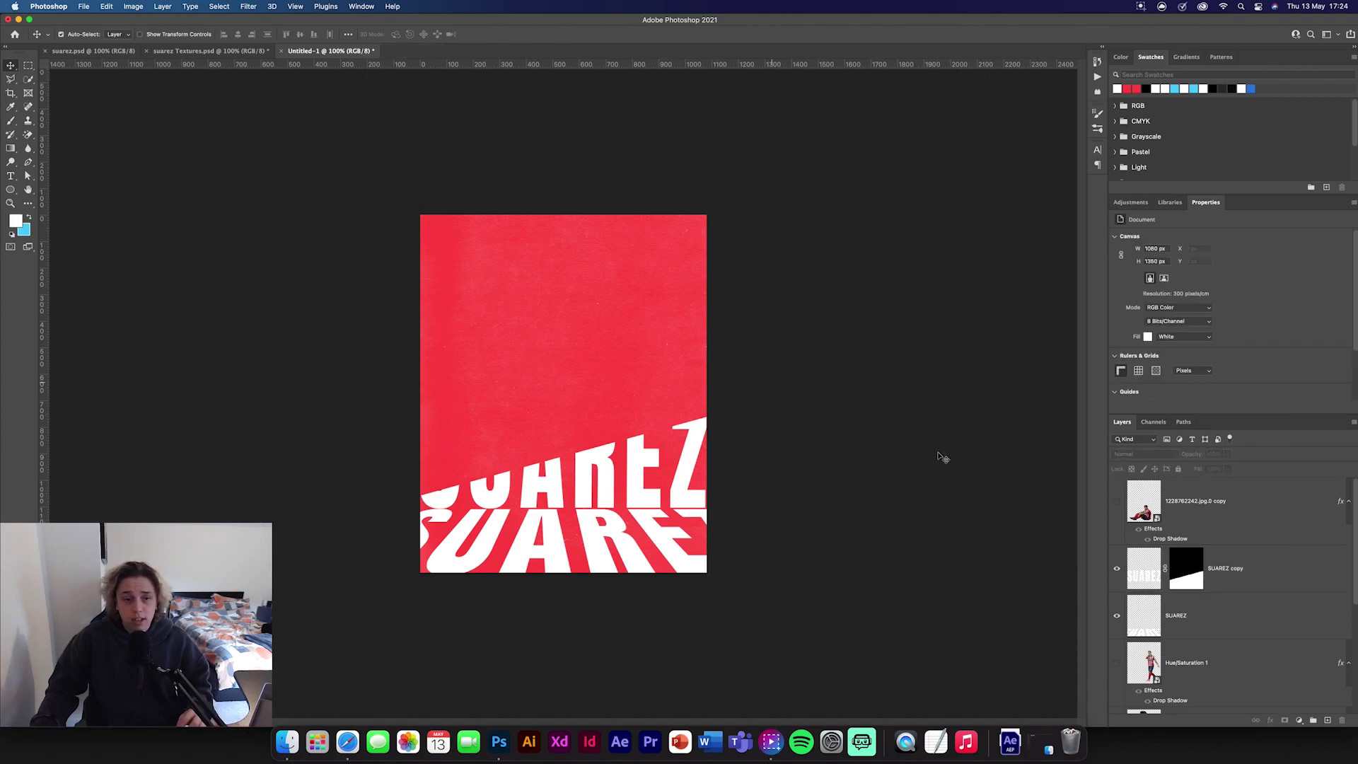
{"action": "left_click", "coordinate": [1117, 501]}
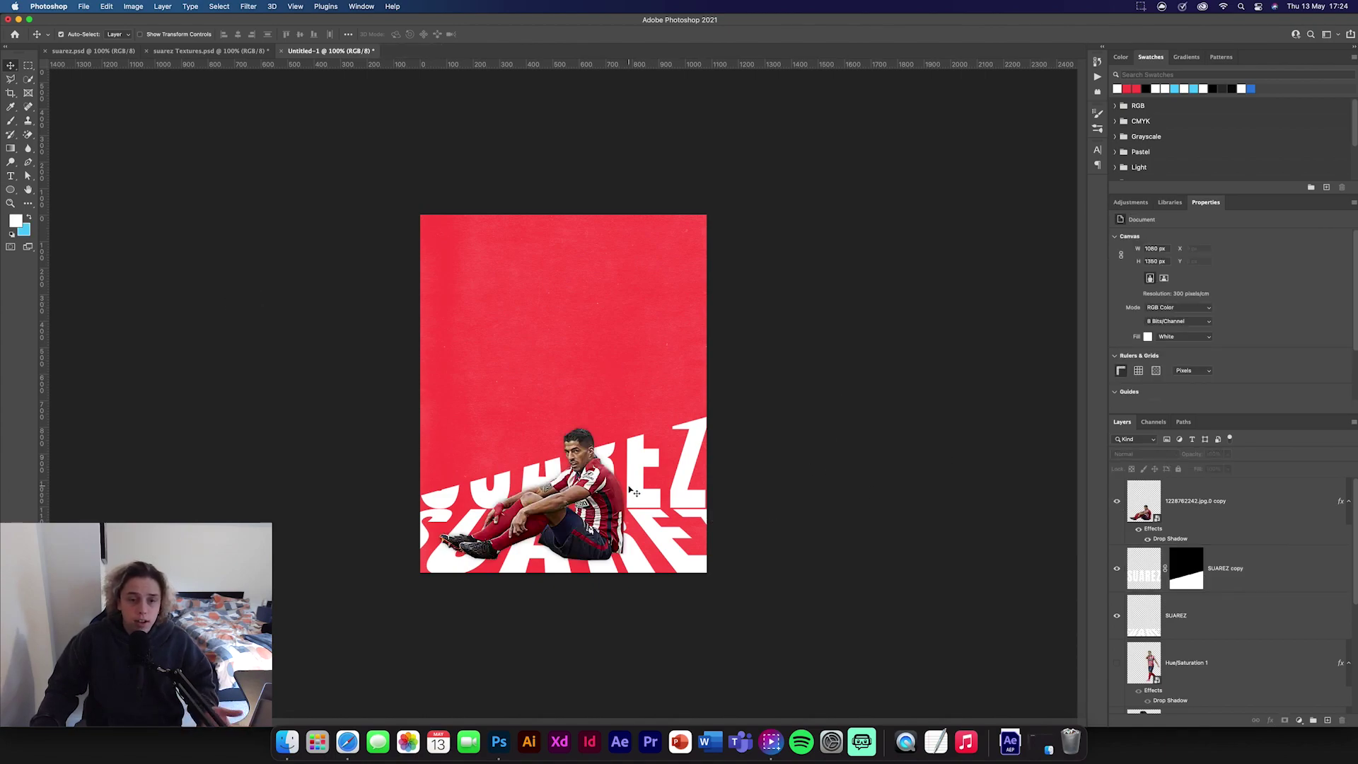
{"action": "left_click", "coordinate": [1257, 559]}
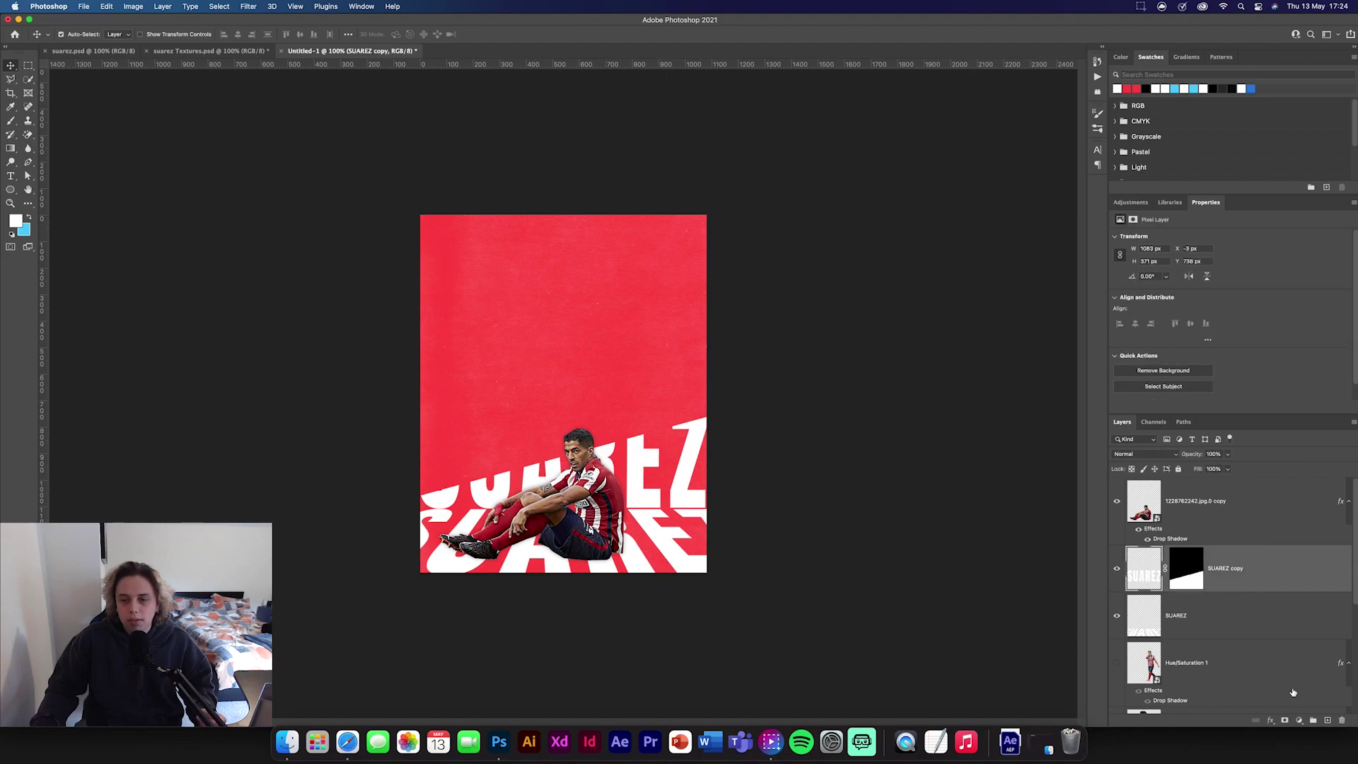
Step: Add a new empty layer between the seated player cutout and the masked SUAREZ copy layer
{"action": "left_click", "coordinate": [1188, 572]}
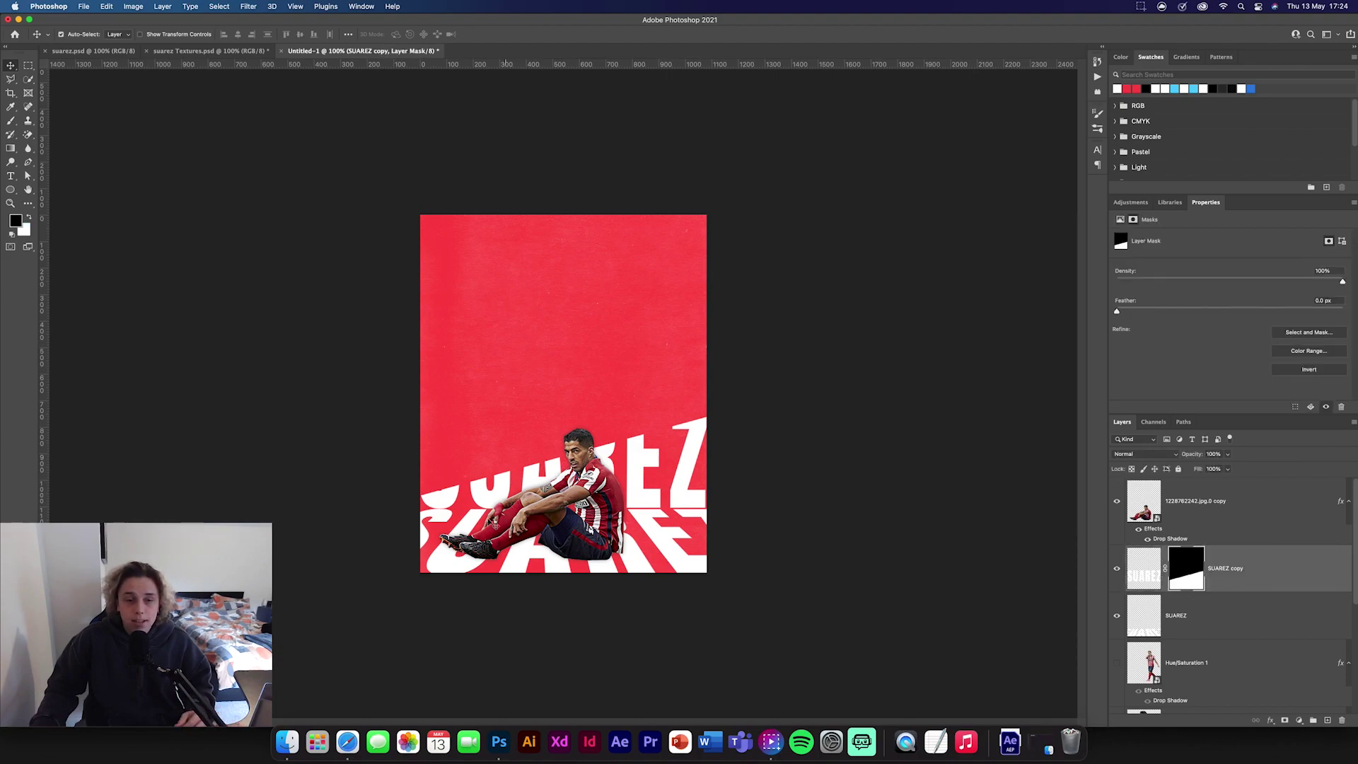
{"action": "left_click", "coordinate": [1188, 495]}
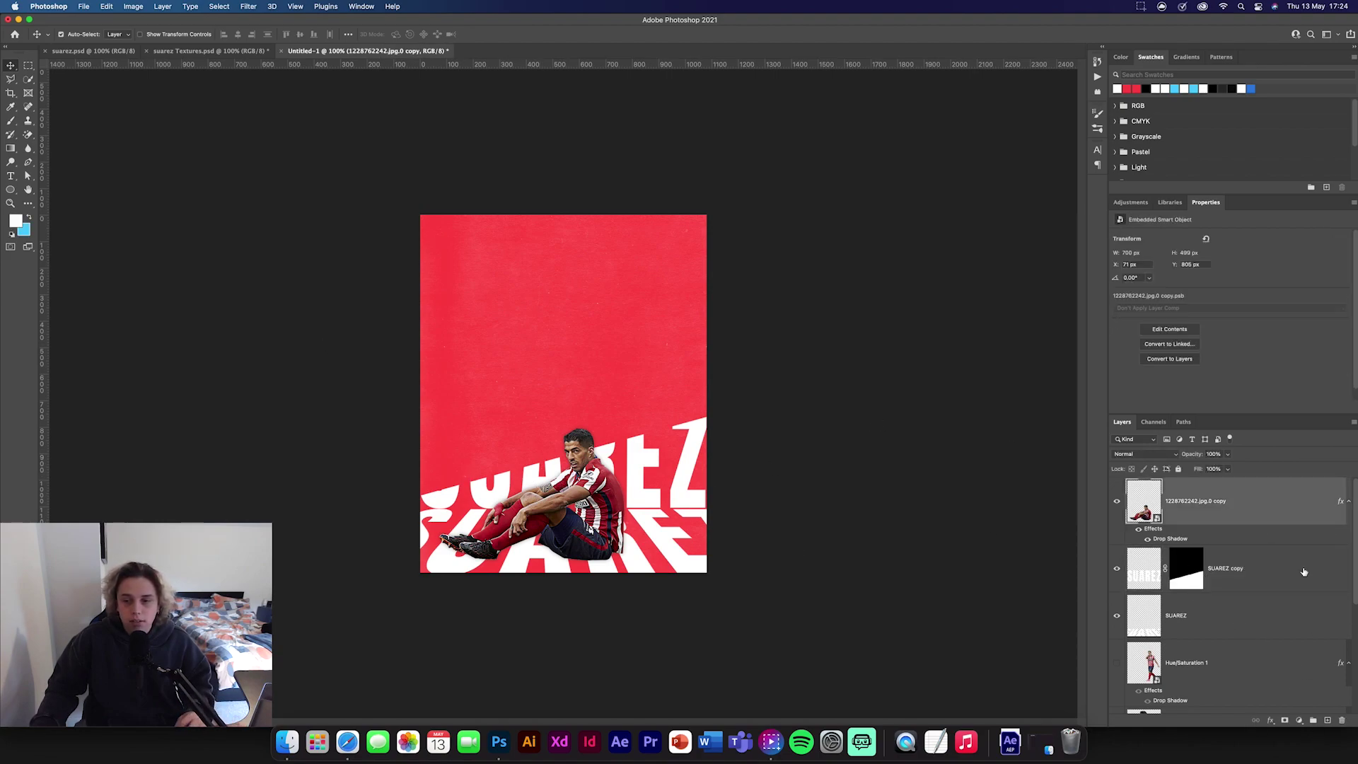
{"action": "left_click", "coordinate": [1188, 559]}
{"action": "key", "text": "super+alt+shift+n"}
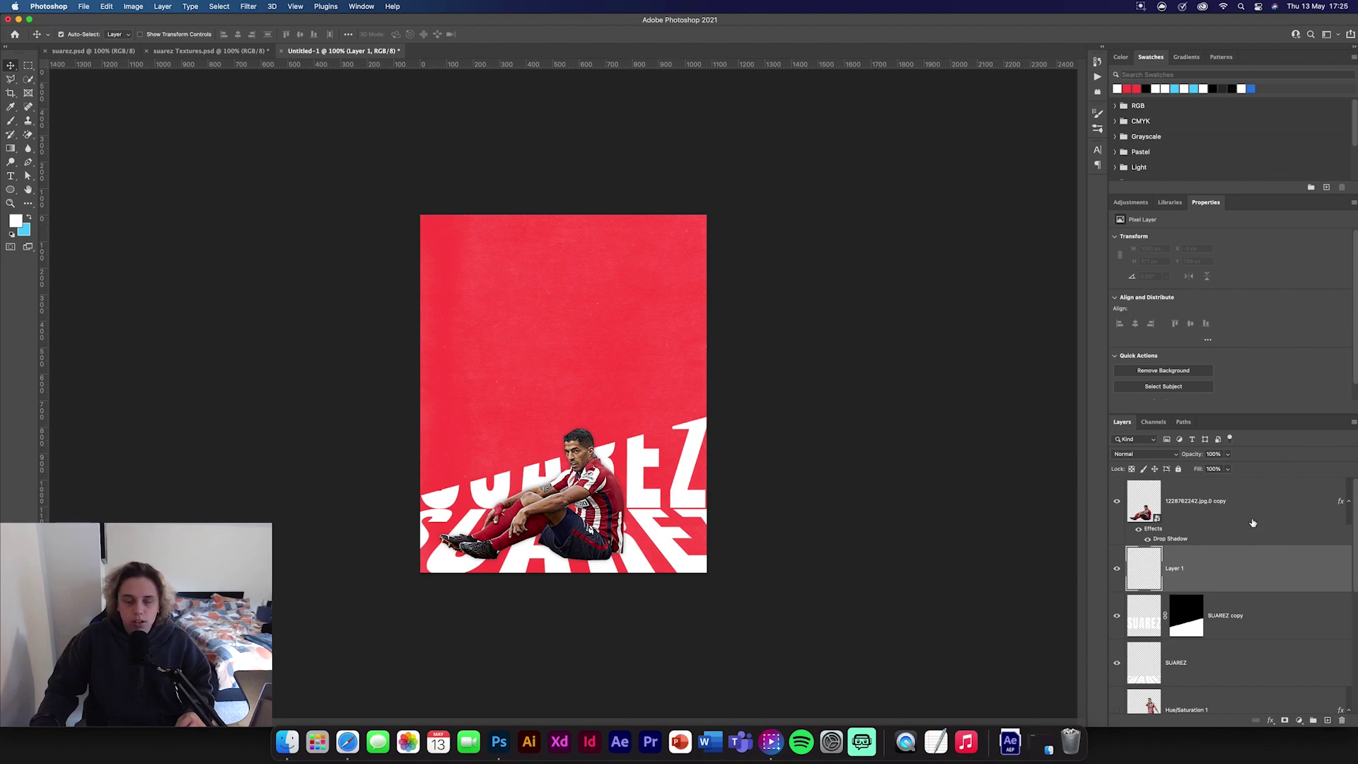
Step: Set up the Brush tool with a soft, flattened elliptical tip, black foreground colour and a size of 200 px
{"action": "left_click", "coordinate": [10, 121]}
{"action": "left_click", "coordinate": [66, 36]}
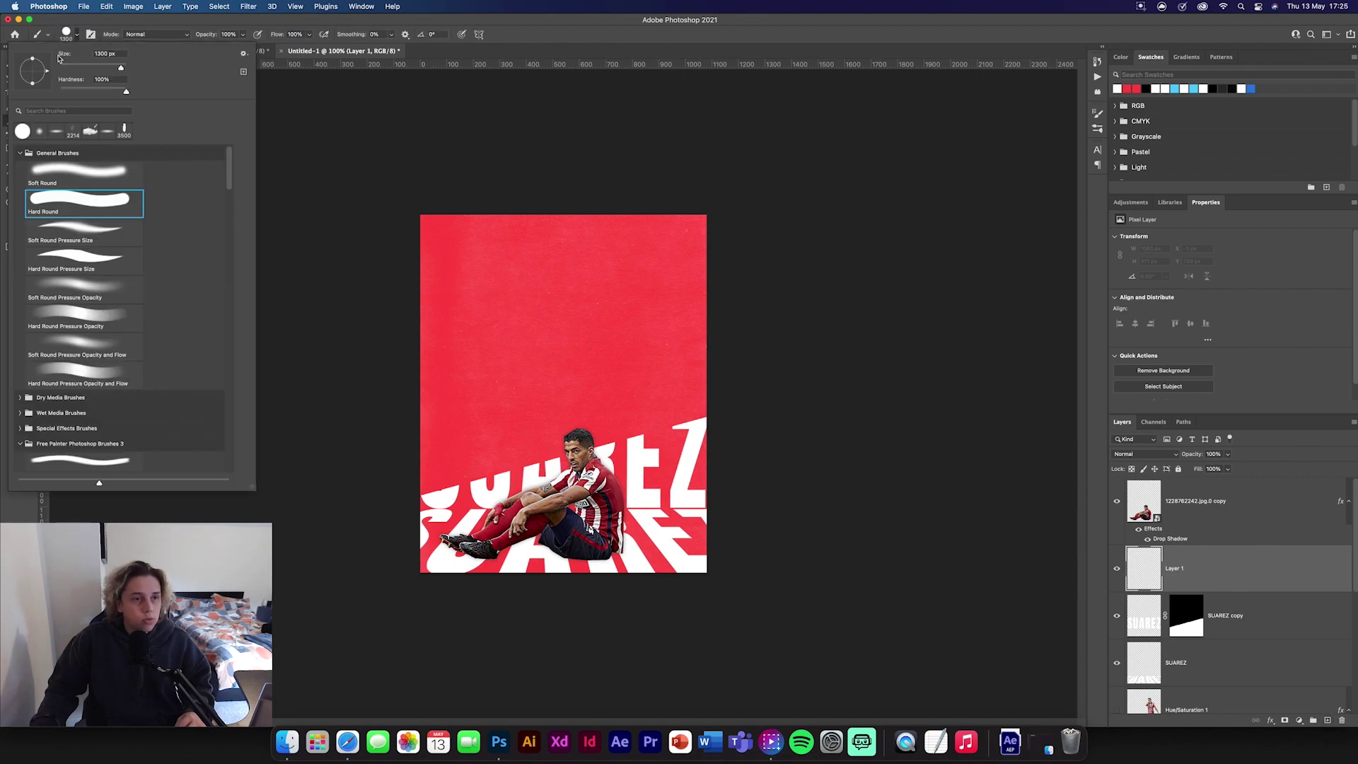
{"action": "left_click", "coordinate": [55, 131]}
{"action": "key", "text": "Return"}
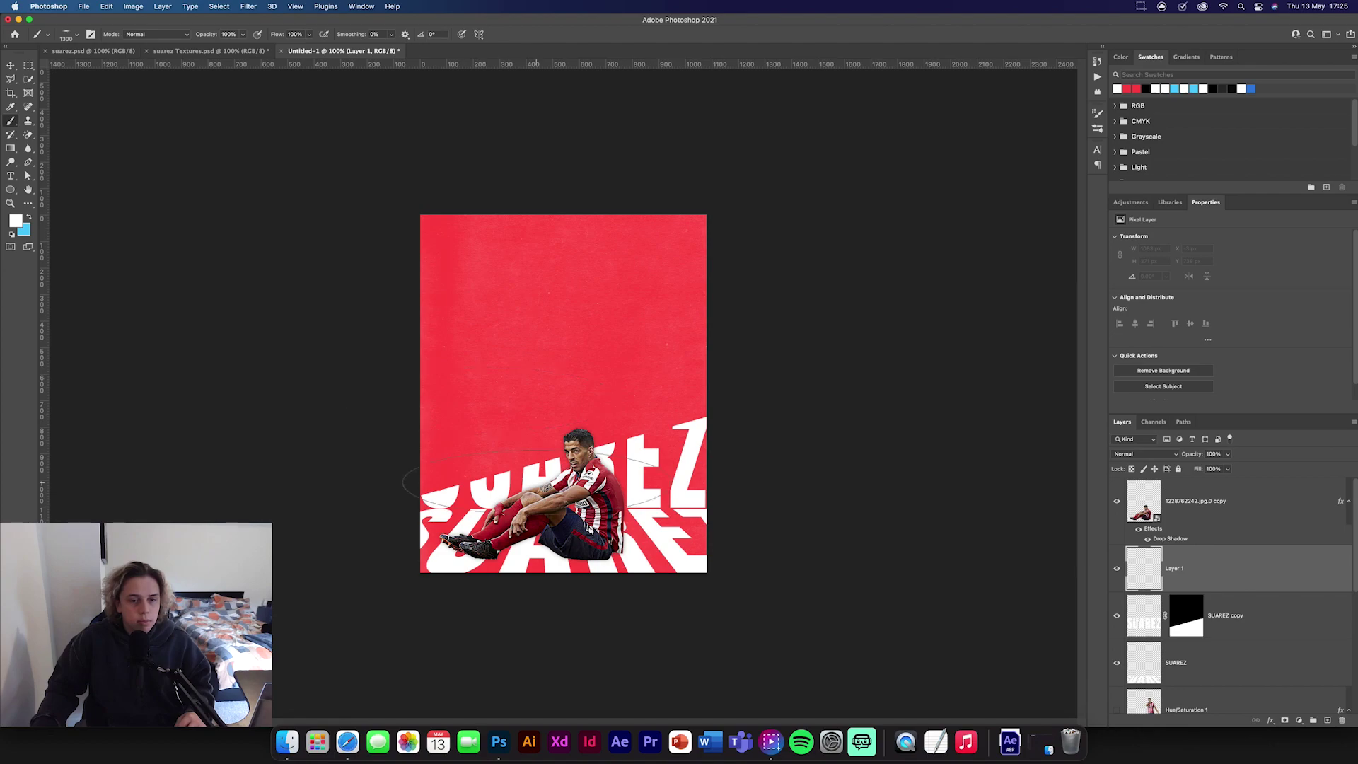
{"action": "left_click", "coordinate": [12, 233]}
{"action": "key", "text": "bracketleft"}
{"action": "key", "text": "bracketleft"}
{"action": "key", "text": "bracketleft"}
{"action": "key", "text": "bracketleft"}
{"action": "key", "text": "bracketleft"}
{"action": "key", "text": "bracketleft"}
{"action": "key", "text": "bracketleft"}
{"action": "key", "text": "bracketleft"}
{"action": "key", "text": "bracketleft"}
{"action": "key", "text": "bracketleft"}
{"action": "key", "text": "bracketleft"}
{"action": "key", "text": "bracketleft"}
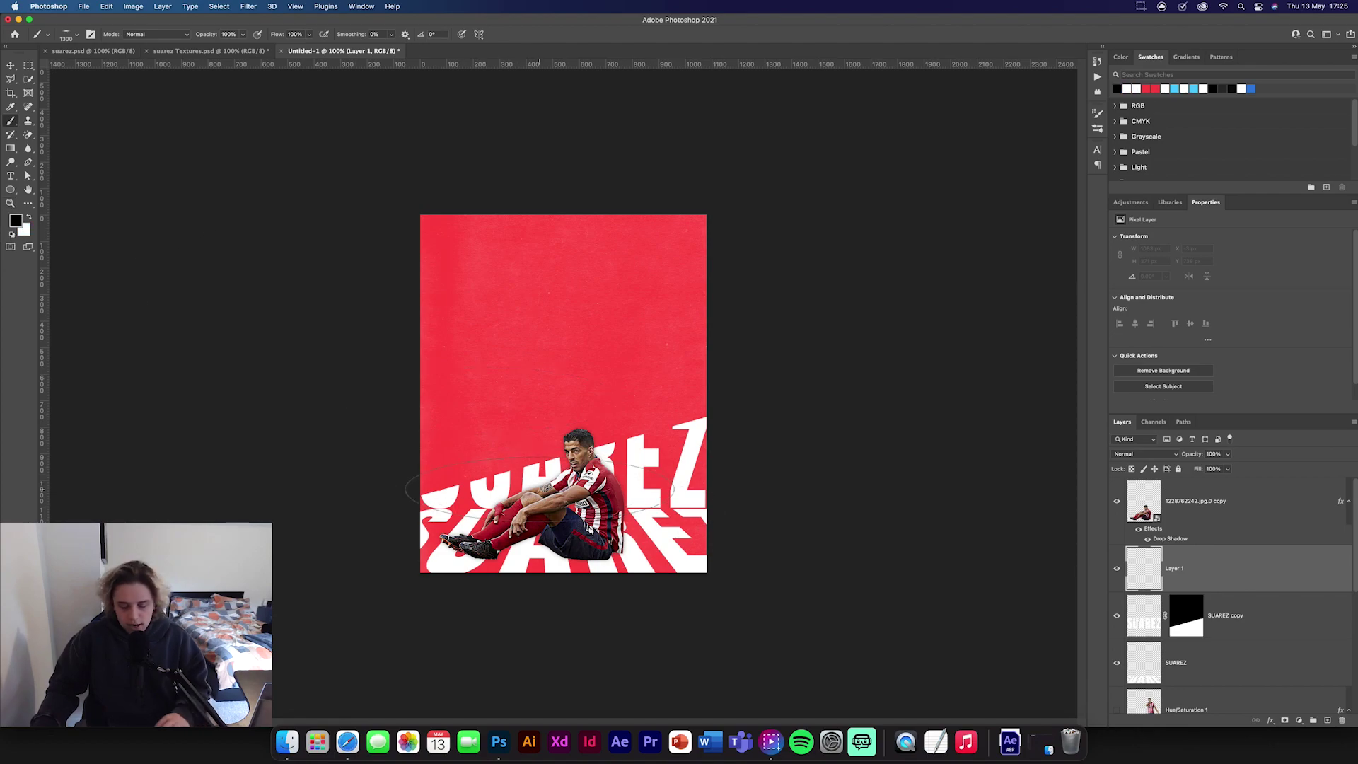
Step: Paint soft black contact shadows on the new layer beneath the seated player's shorts and boots
{"action": "scroll", "coordinate": [590, 555], "scroll_direction": "up", "scroll_amount": 6}
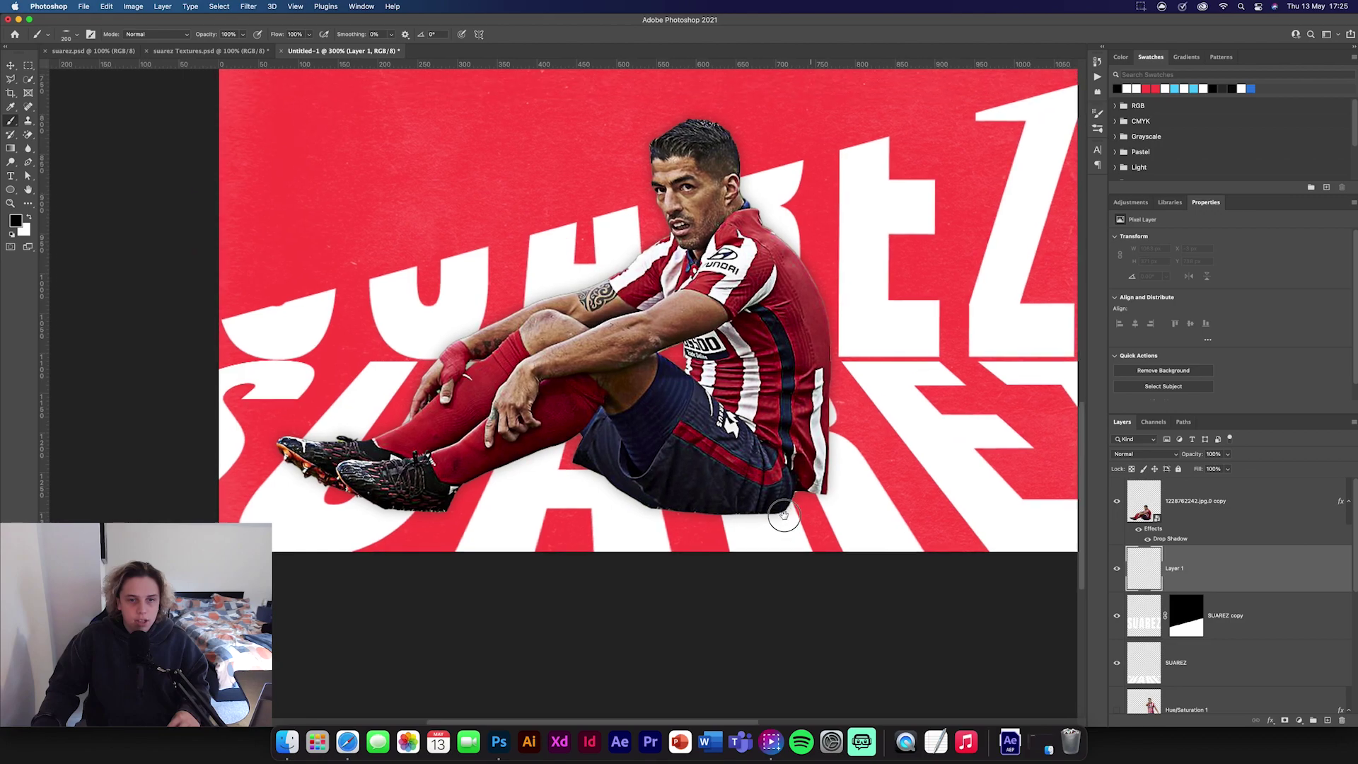
{"action": "left_click_drag", "start_coordinate": [784, 515], "coordinate": [748, 555]}
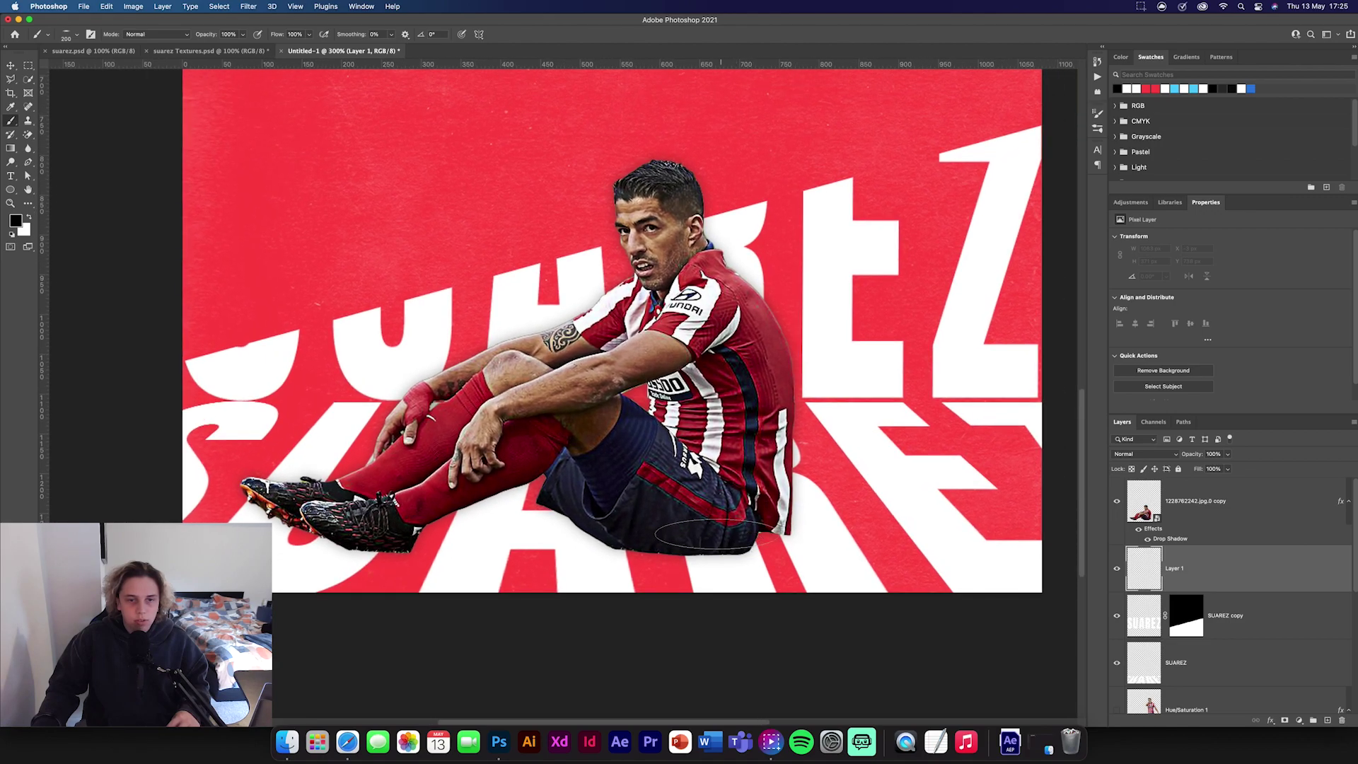
{"action": "mouse_move", "coordinate": [654, 546]}
{"action": "left_mouse_down"}
{"action": "mouse_move", "coordinate": [683, 548]}
{"action": "mouse_move", "coordinate": [595, 513]}
{"action": "mouse_move", "coordinate": [497, 572]}
{"action": "mouse_move", "coordinate": [304, 542]}
{"action": "left_mouse_up"}
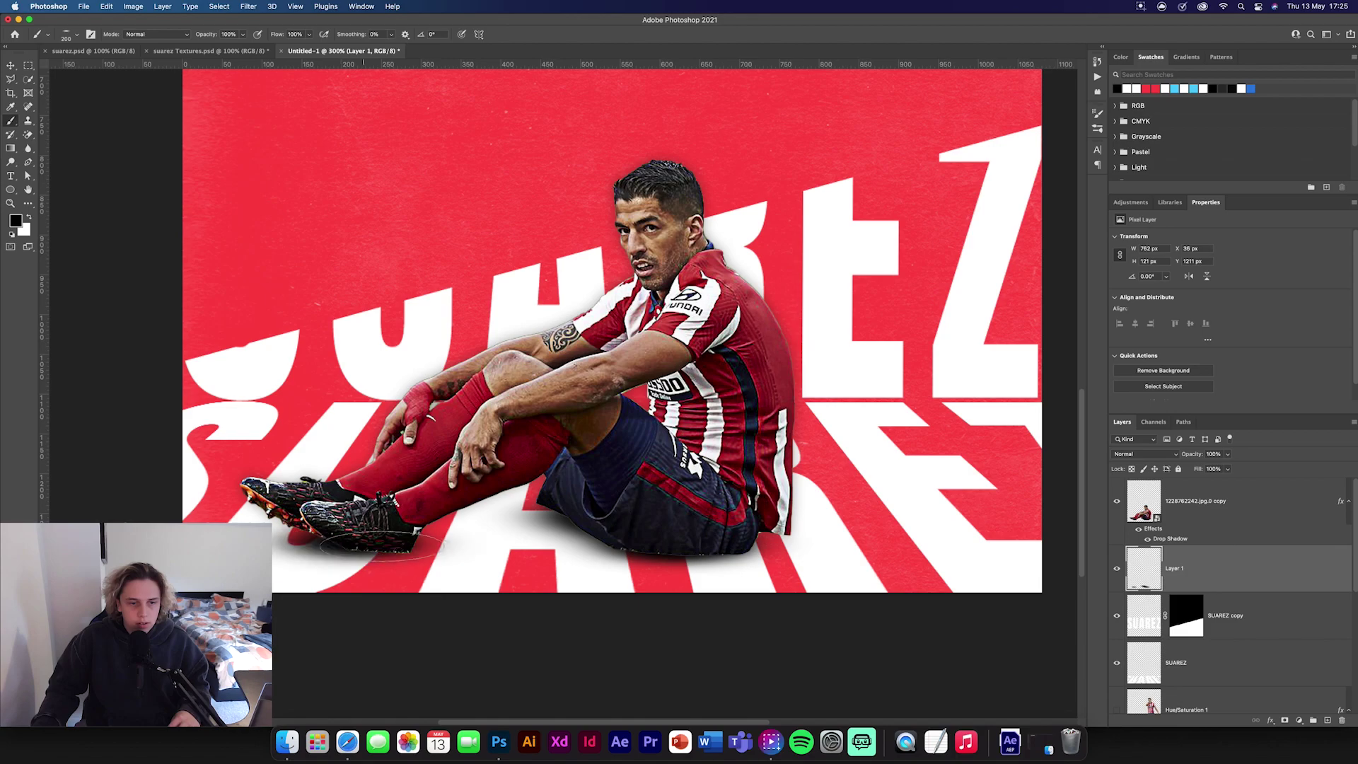
{"action": "left_click_drag", "start_coordinate": [828, 548], "coordinate": [697, 546]}
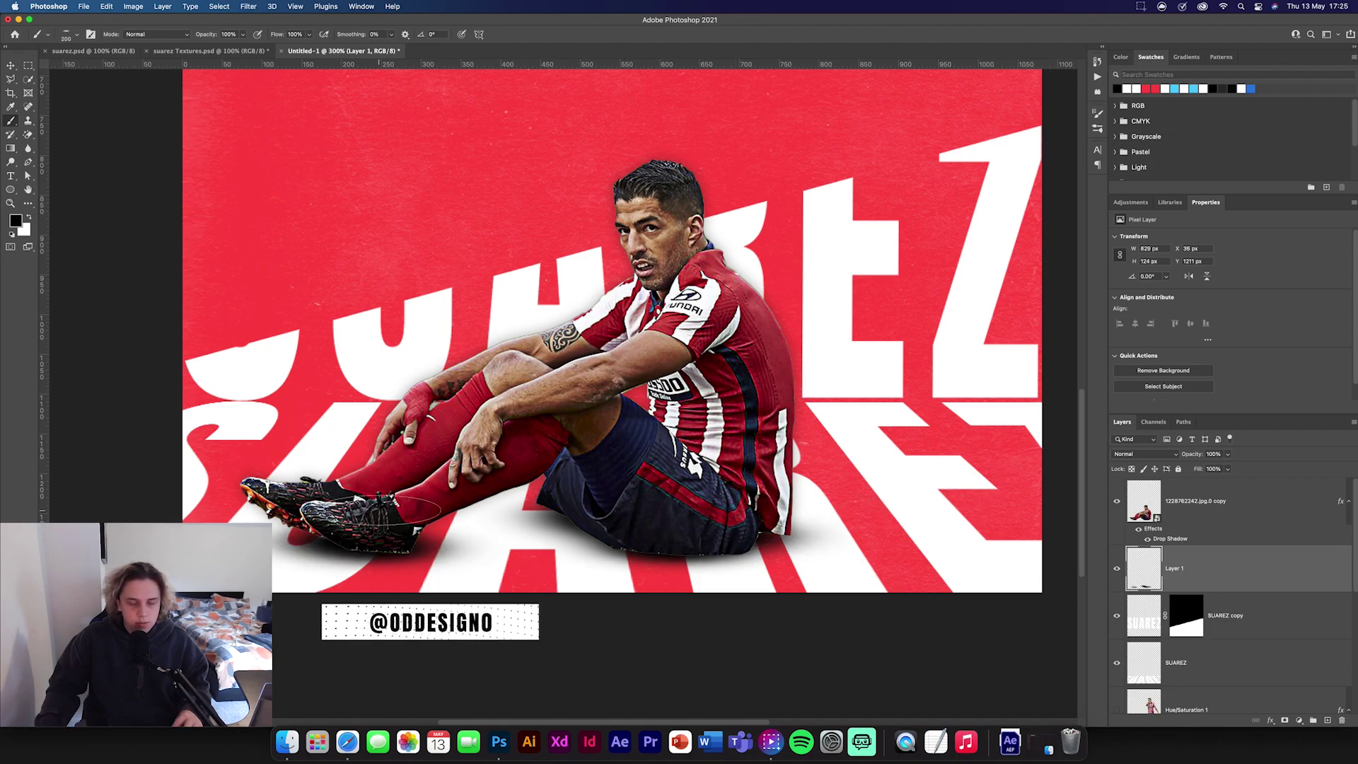
{"action": "key", "text": "super+minus"}
{"action": "key", "text": "super+minus"}
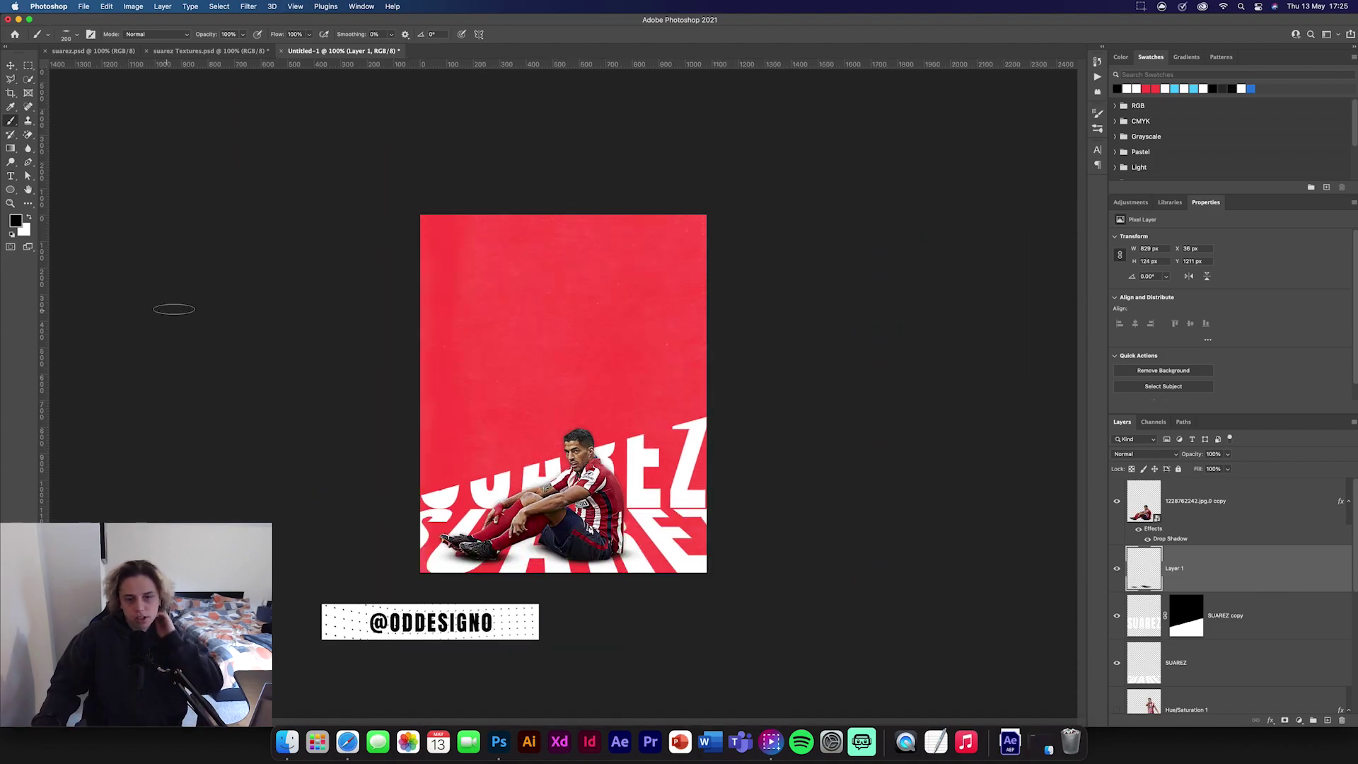
{"action": "left_click", "coordinate": [11, 67]}
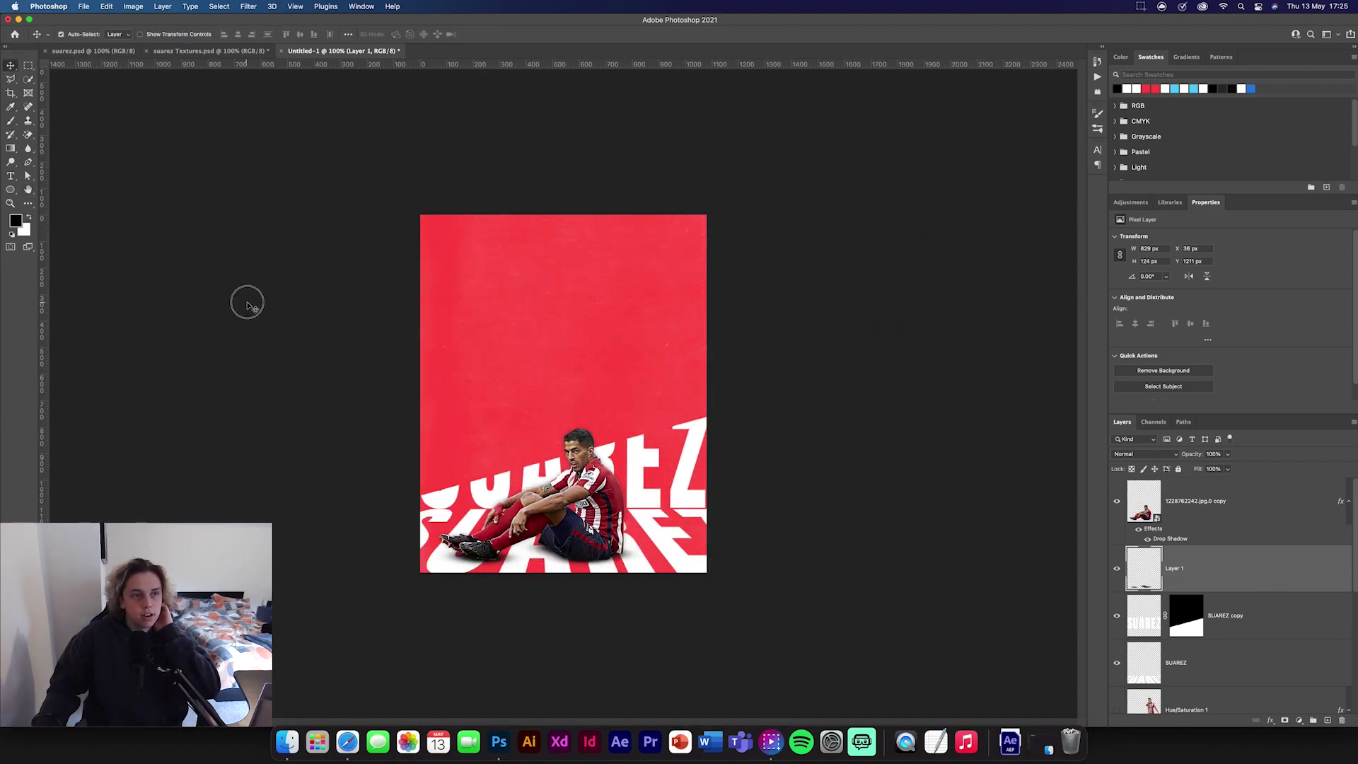
{"action": "left_click", "coordinate": [251, 306]}
Step: Show the standing player cutout, Hue/Saturation 1, and move it in the layer stack to directly above the masked SUAREZ copy
{"action": "scroll", "coordinate": [1241, 580], "scroll_direction": "down", "scroll_amount": 2}
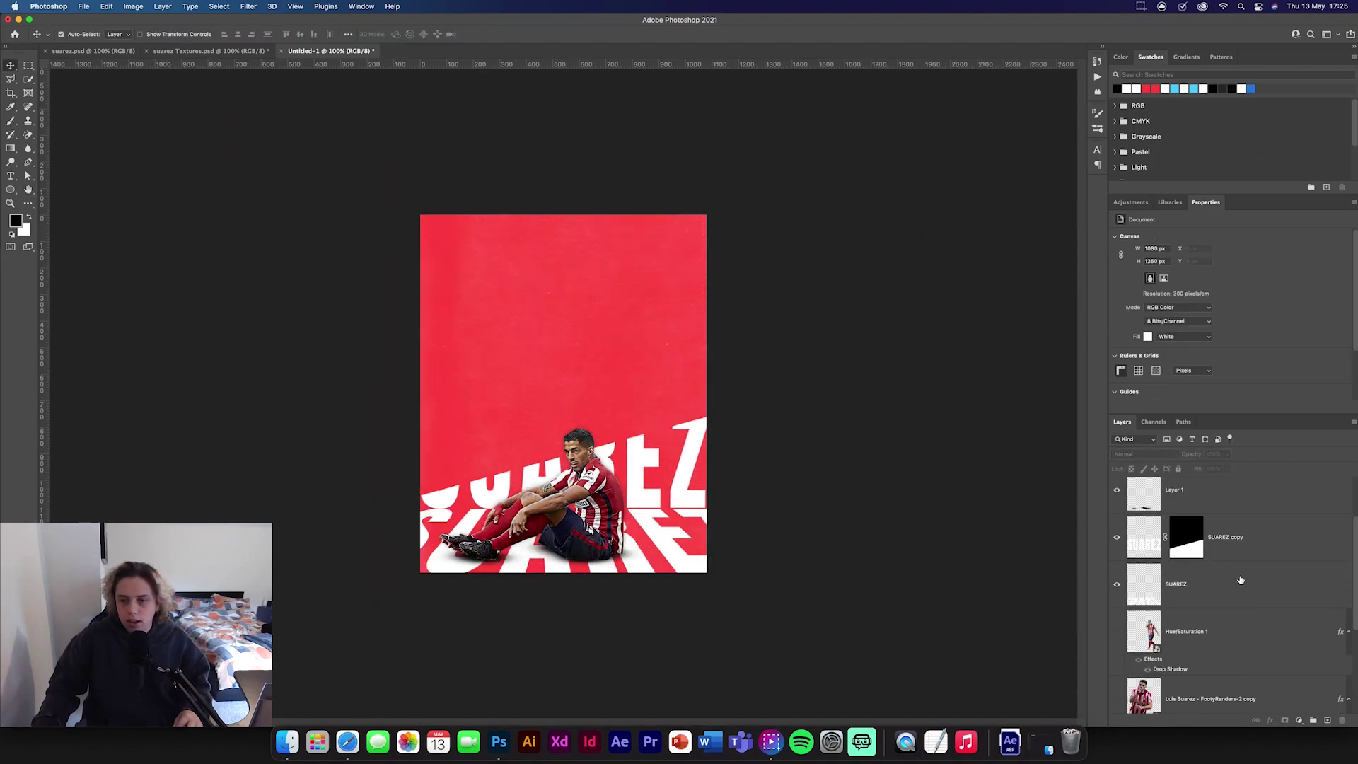
{"action": "left_click", "coordinate": [1238, 631]}
{"action": "left_click", "coordinate": [1117, 632]}
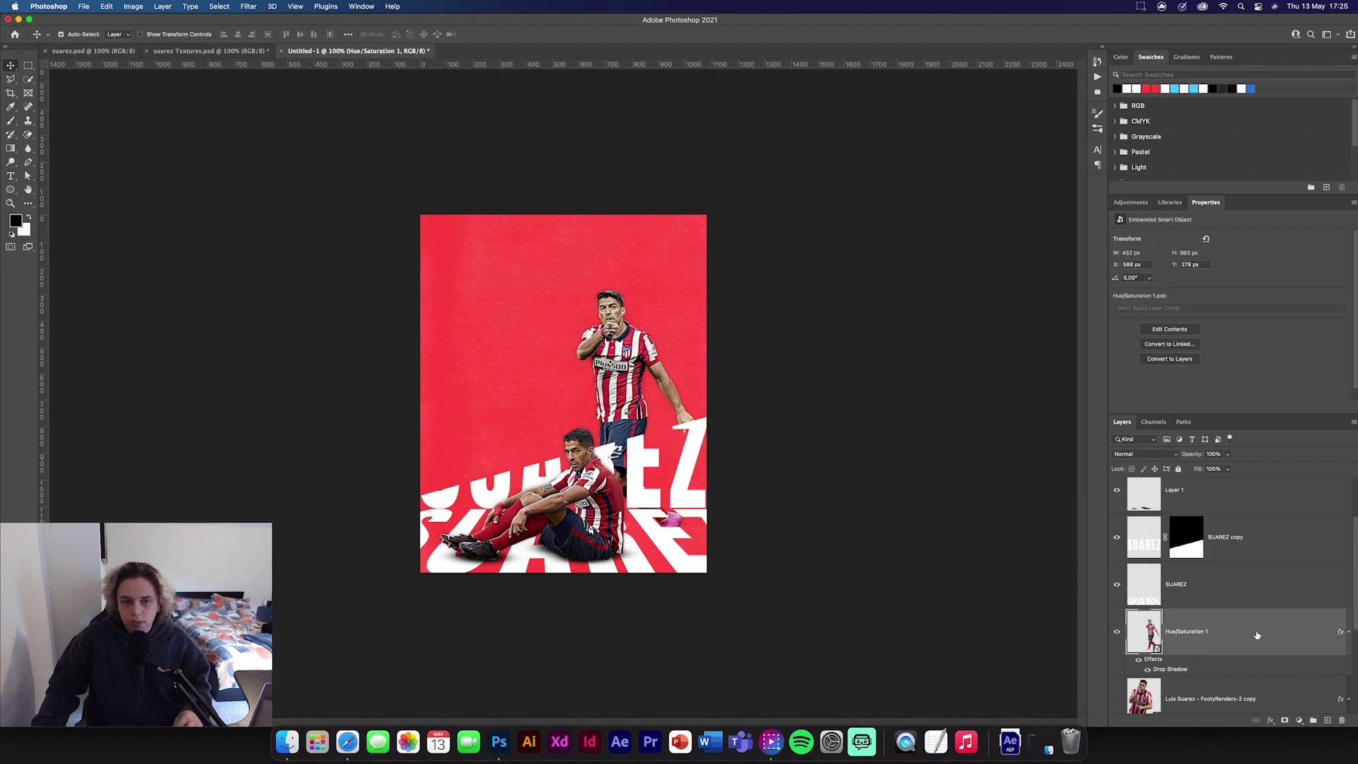
{"action": "mouse_move", "coordinate": [1257, 634]}
{"action": "left_mouse_down"}
{"action": "mouse_move", "coordinate": [1246, 513]}
{"action": "mouse_move", "coordinate": [1245, 640]}
{"action": "left_mouse_up"}
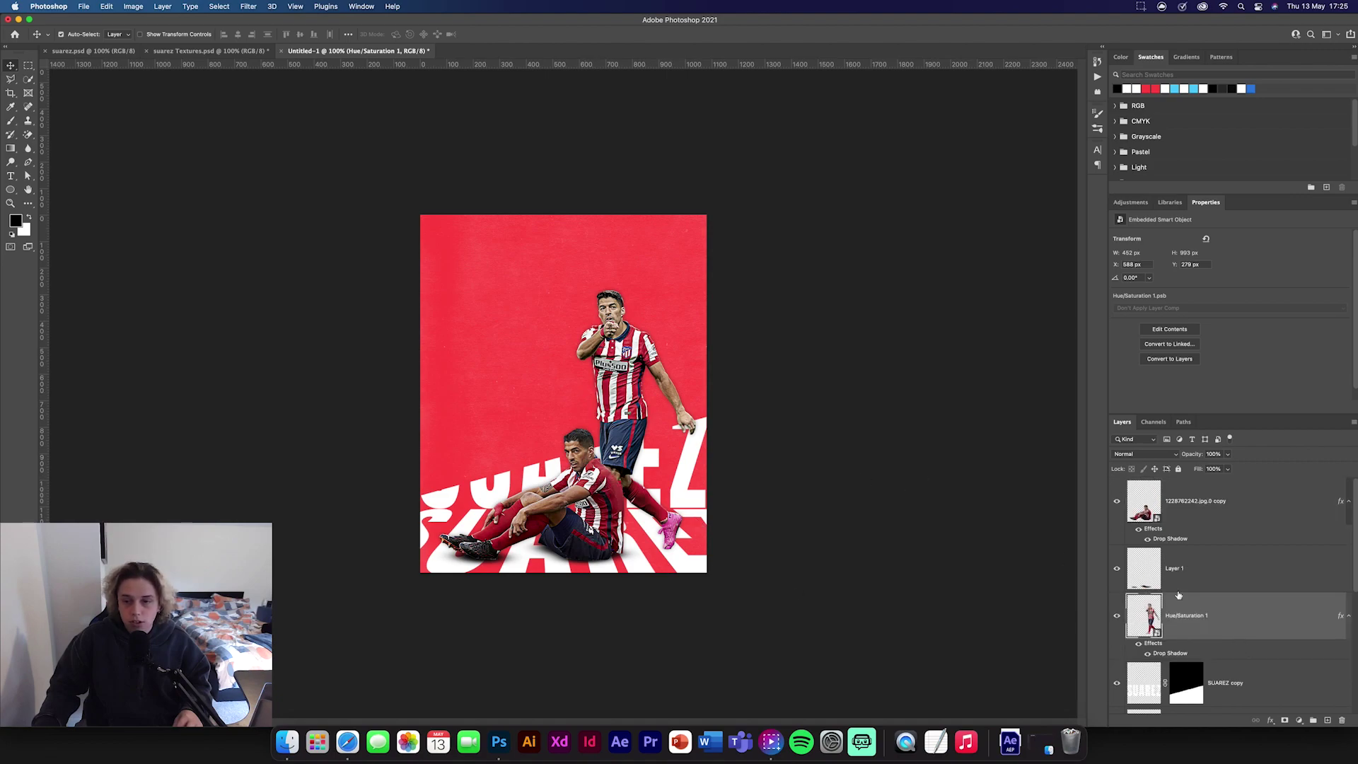
Step: Add a layer beneath the standing player and paint a small black shadow about 95 px wide under the pink boot with a smaller brush
{"action": "left_click", "coordinate": [1250, 685]}
{"action": "left_click", "coordinate": [1327, 720]}
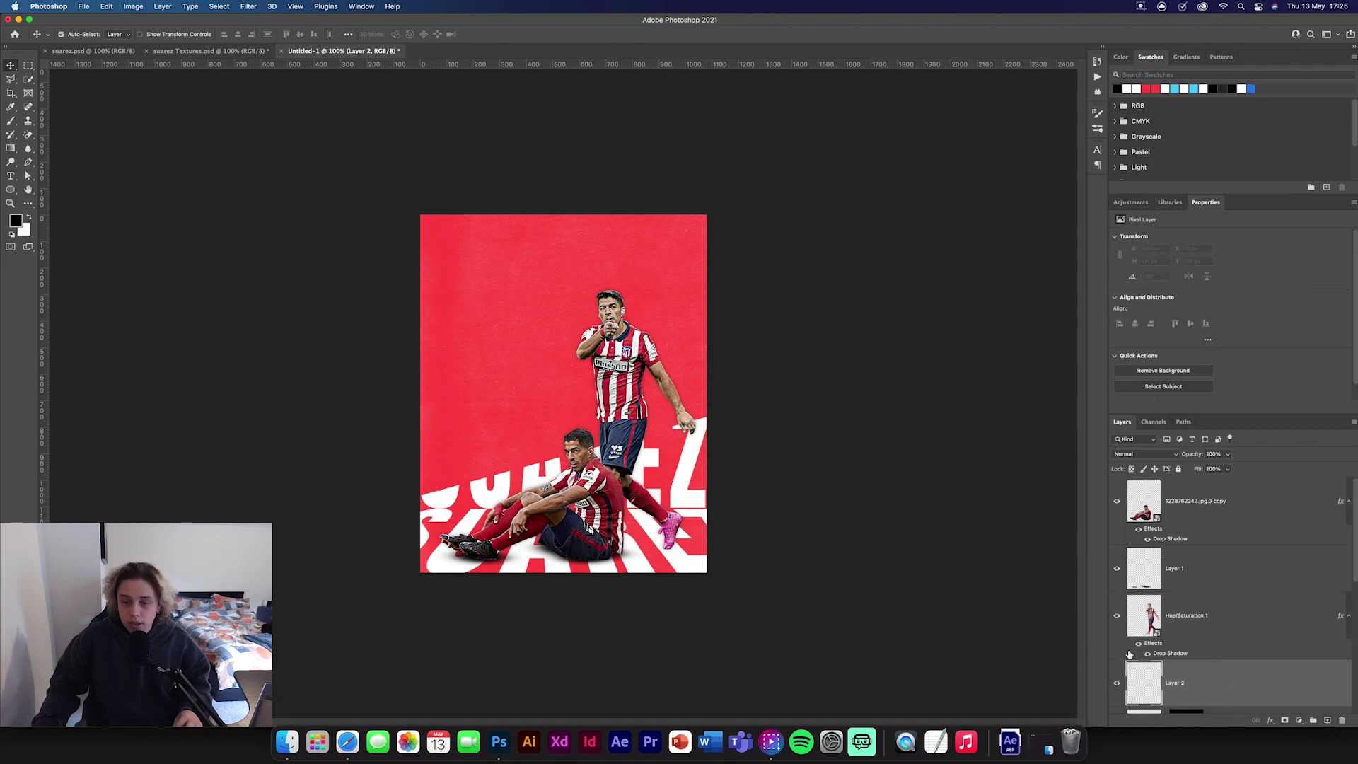
{"action": "scroll", "coordinate": [582, 546], "scroll_direction": "up", "scroll_amount": 5}
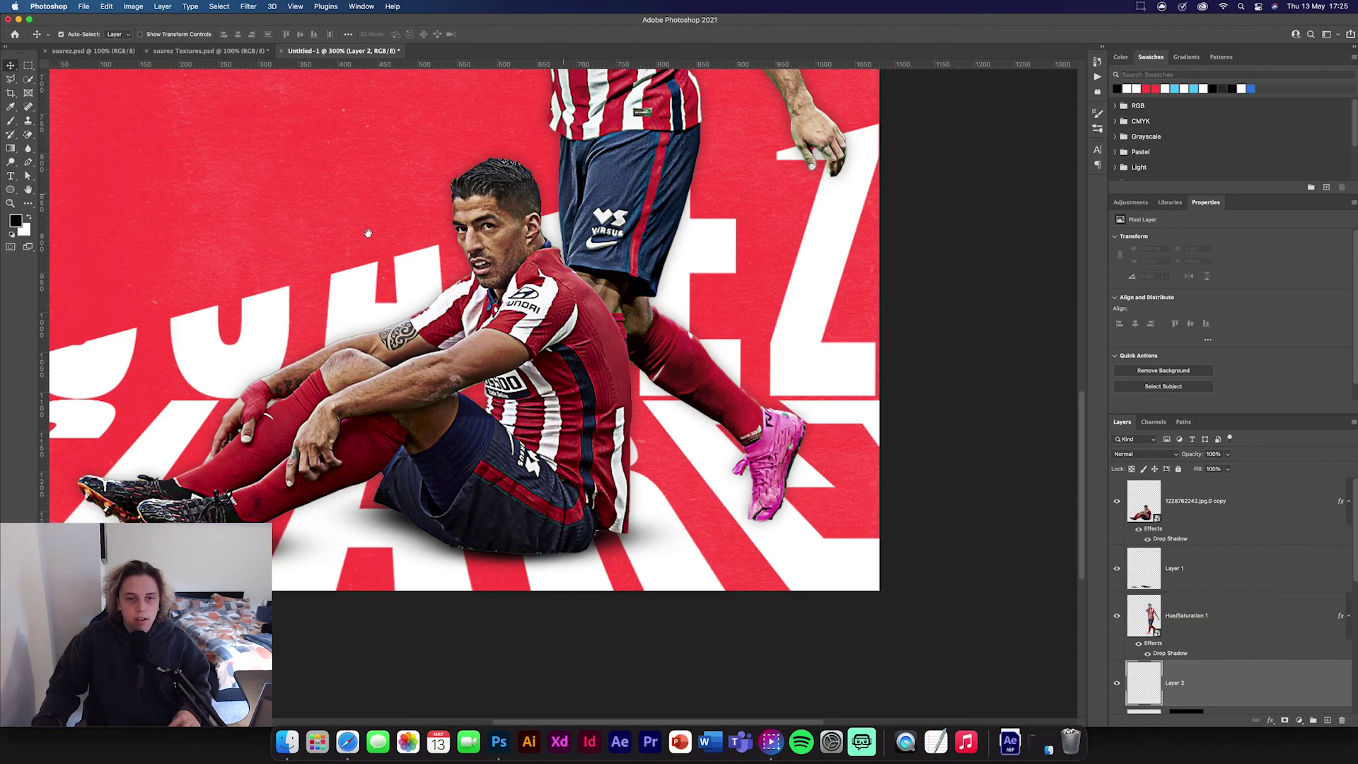
{"action": "left_click", "coordinate": [11, 120]}
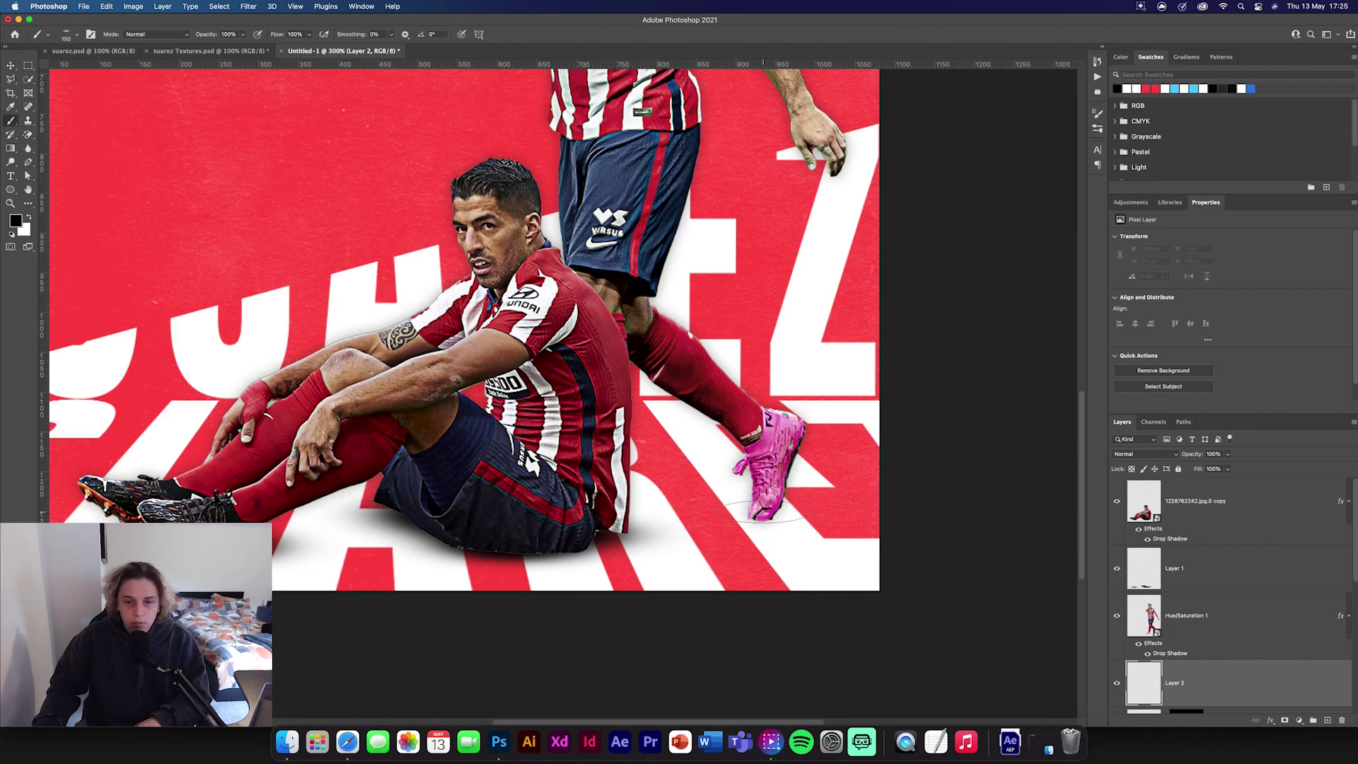
{"action": "key", "text": "["}
{"action": "mouse_move", "coordinate": [754, 519]}
{"action": "left_mouse_down"}
{"action": "mouse_move", "coordinate": [778, 518]}
{"action": "mouse_move", "coordinate": [751, 520]}
{"action": "left_mouse_up"}
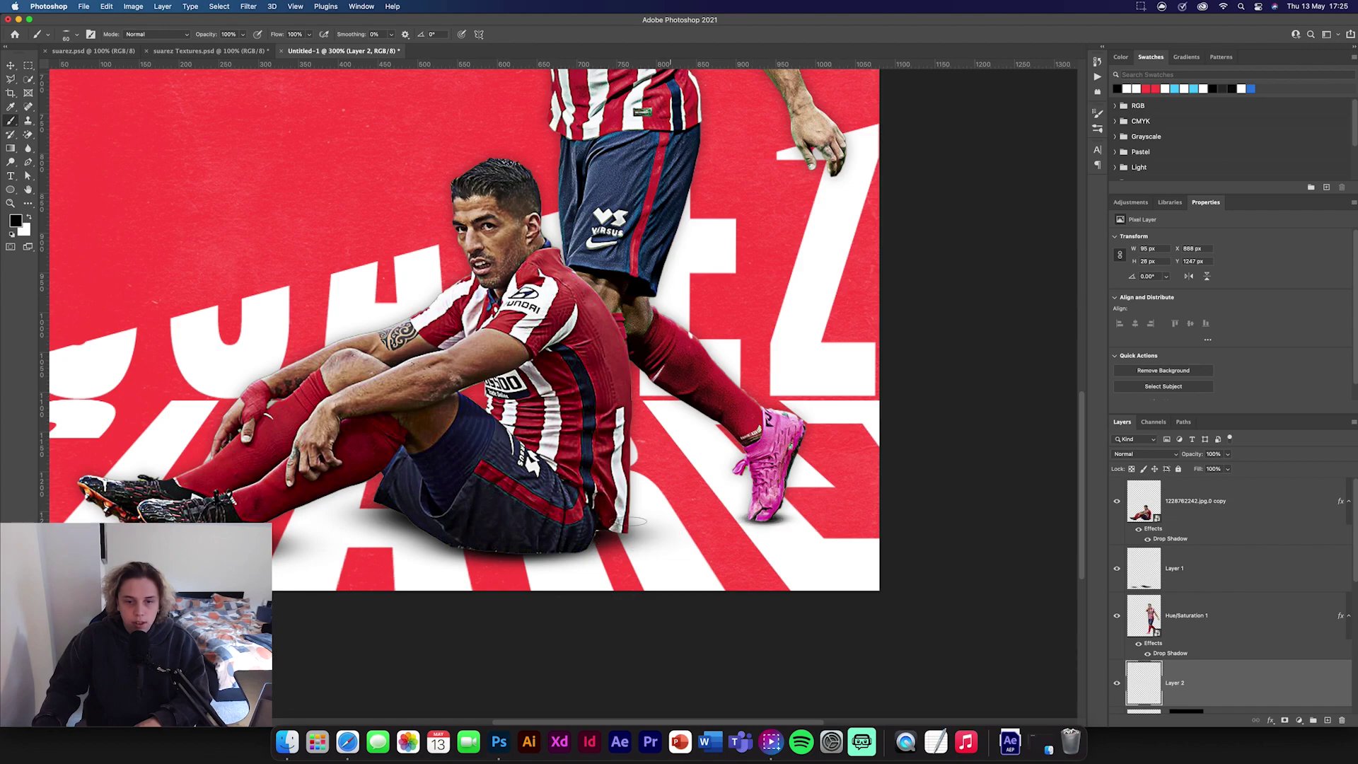
{"action": "key", "text": "v"}
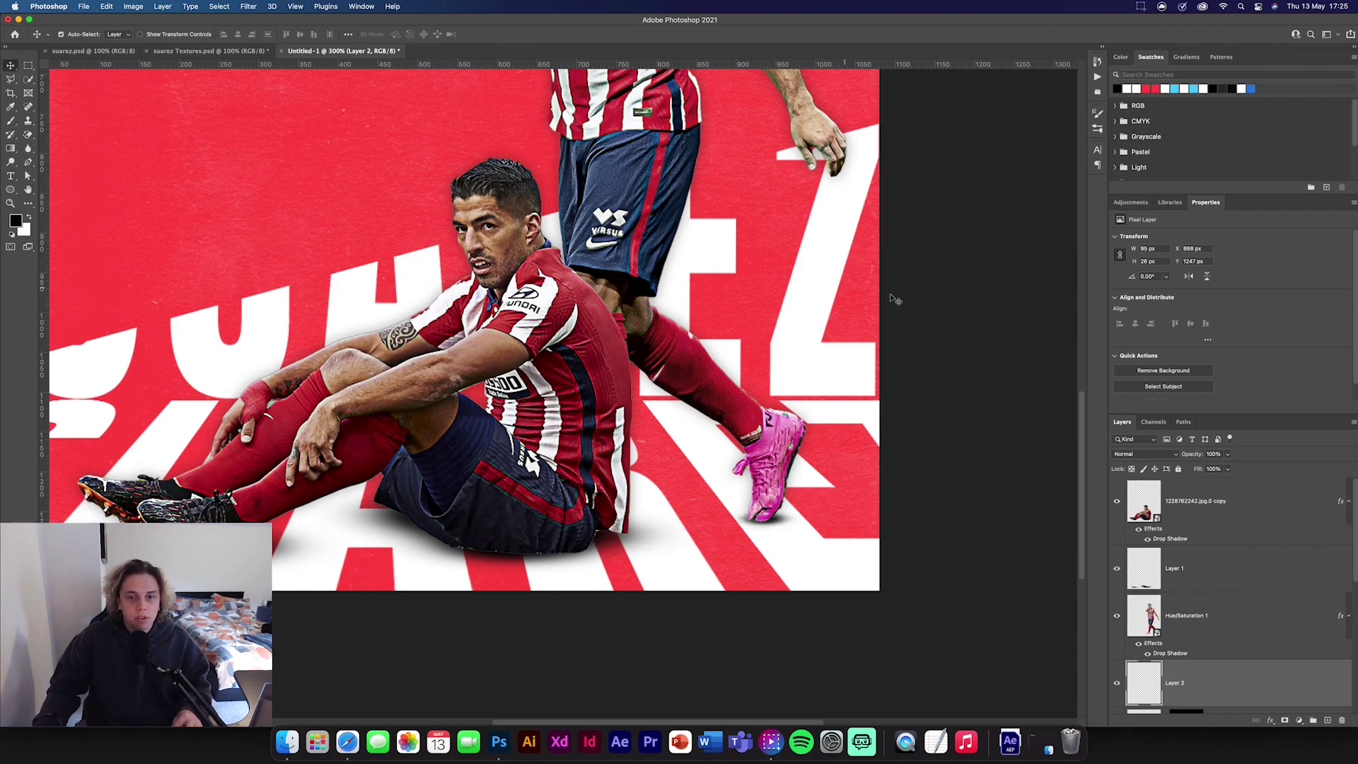
{"action": "left_click", "coordinate": [992, 311]}
{"action": "key", "text": "super+minus"}
{"action": "key", "text": "super+minus"}
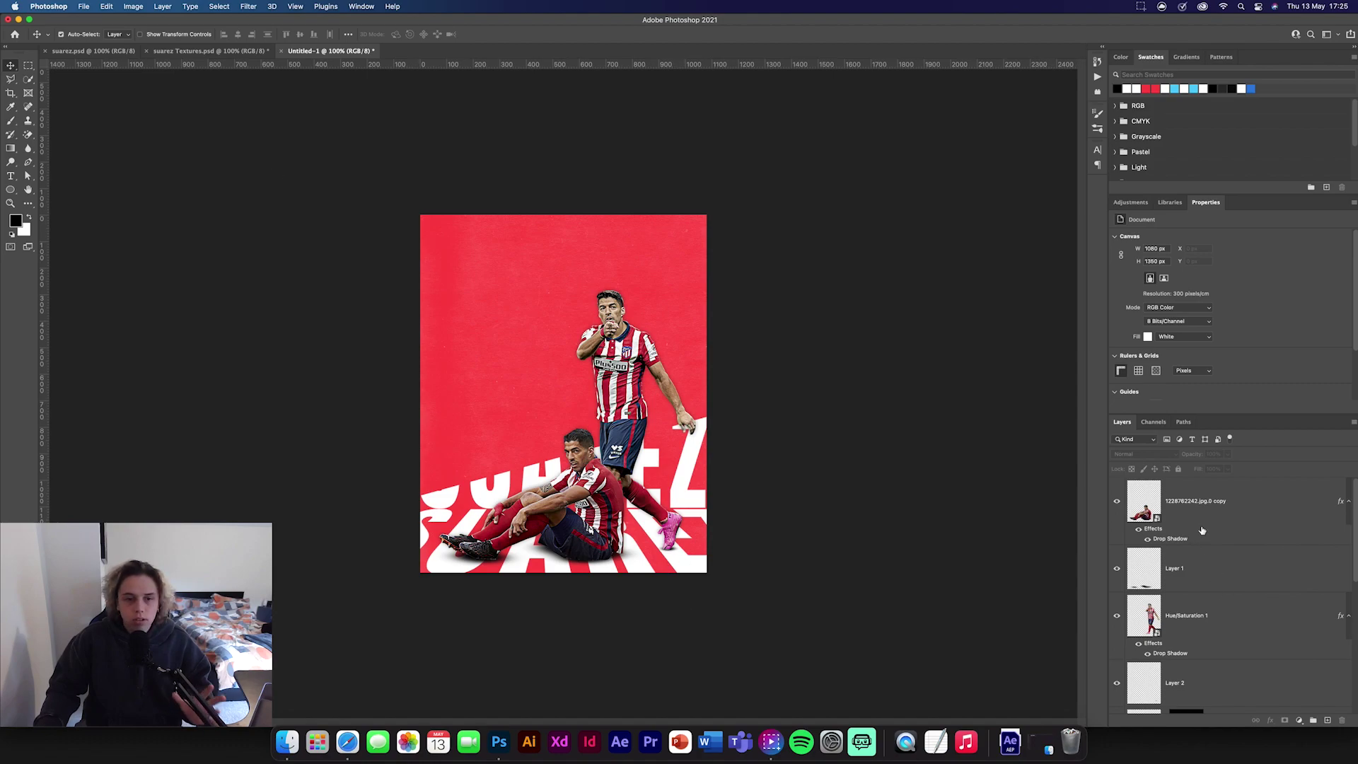
Step: Show the large player cutout on the Luis Suarez - FootyRenders-2 copy layer behind the SUAREZ lettering
{"action": "scroll", "coordinate": [1234, 538], "scroll_direction": "down", "scroll_amount": 5}
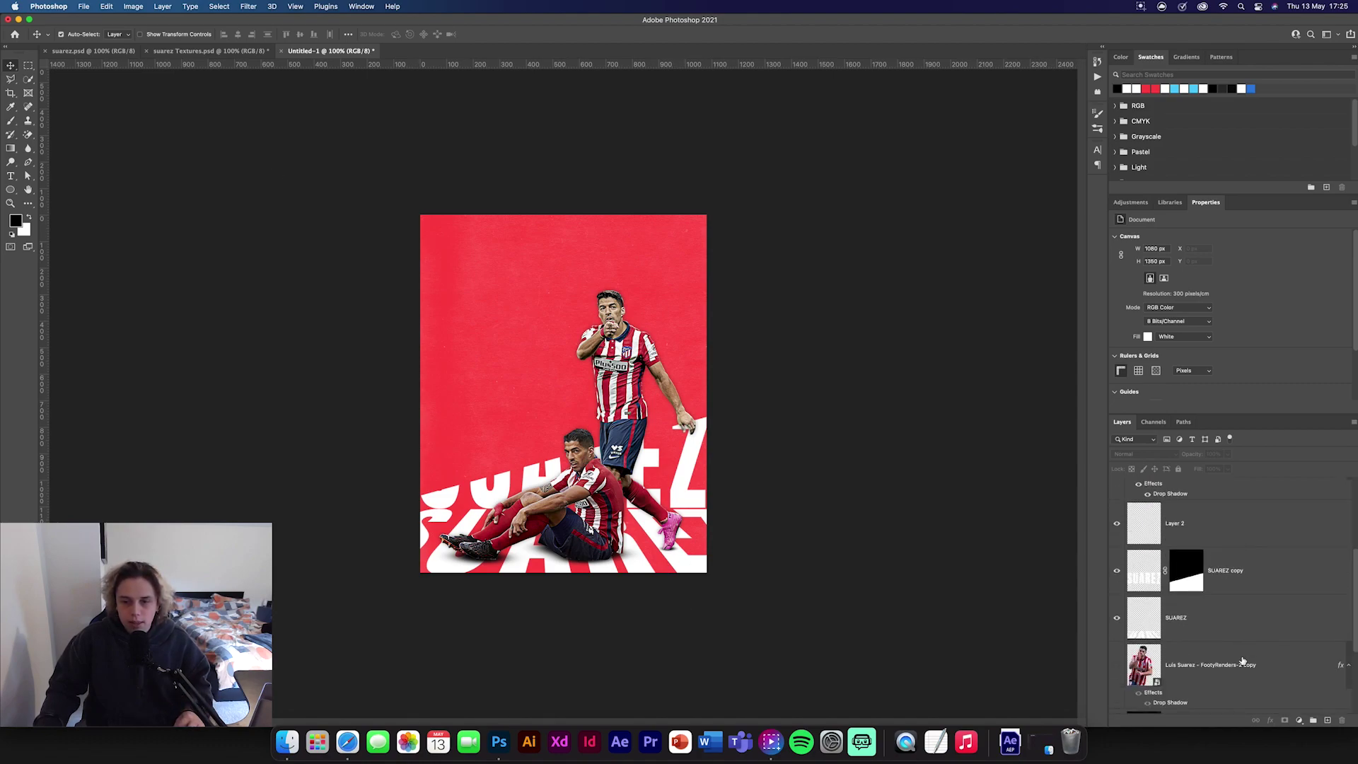
{"action": "left_click", "coordinate": [1245, 664]}
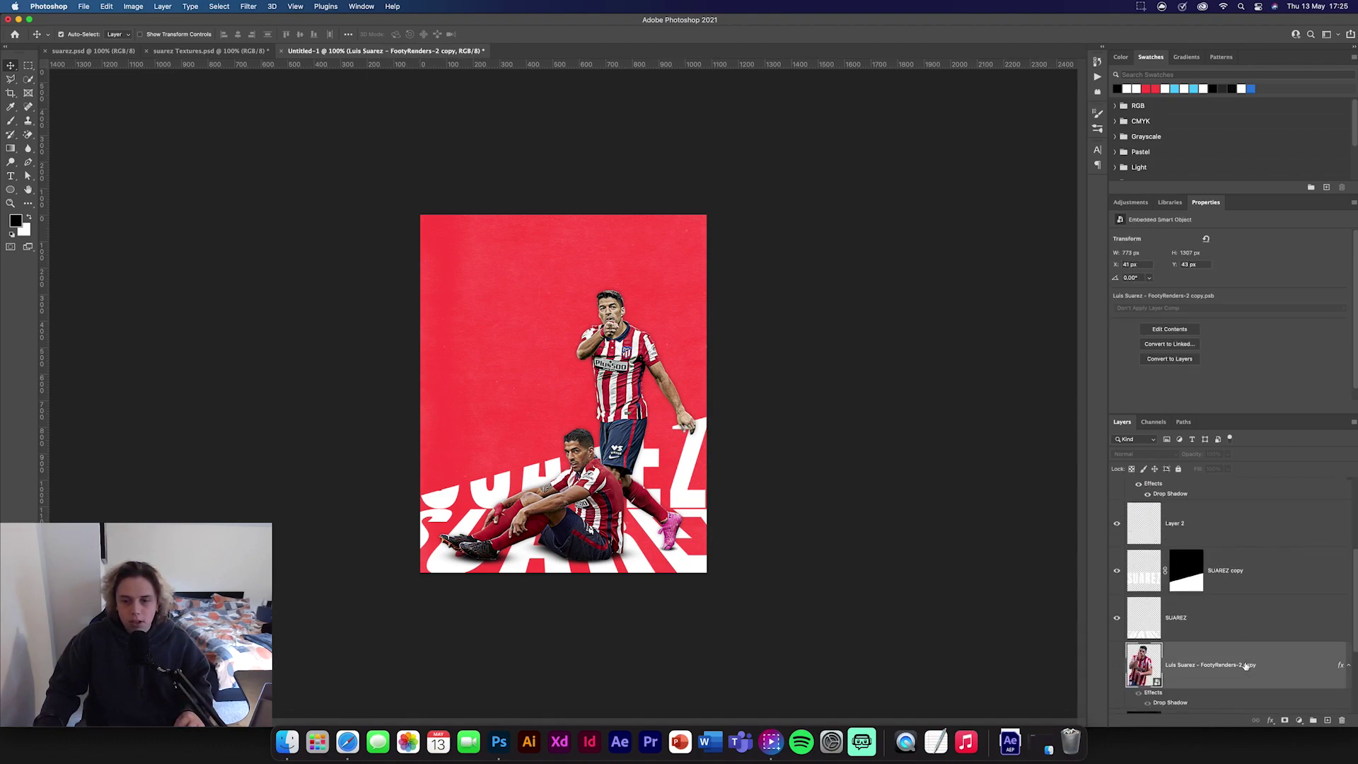
{"action": "left_click", "coordinate": [1117, 666]}
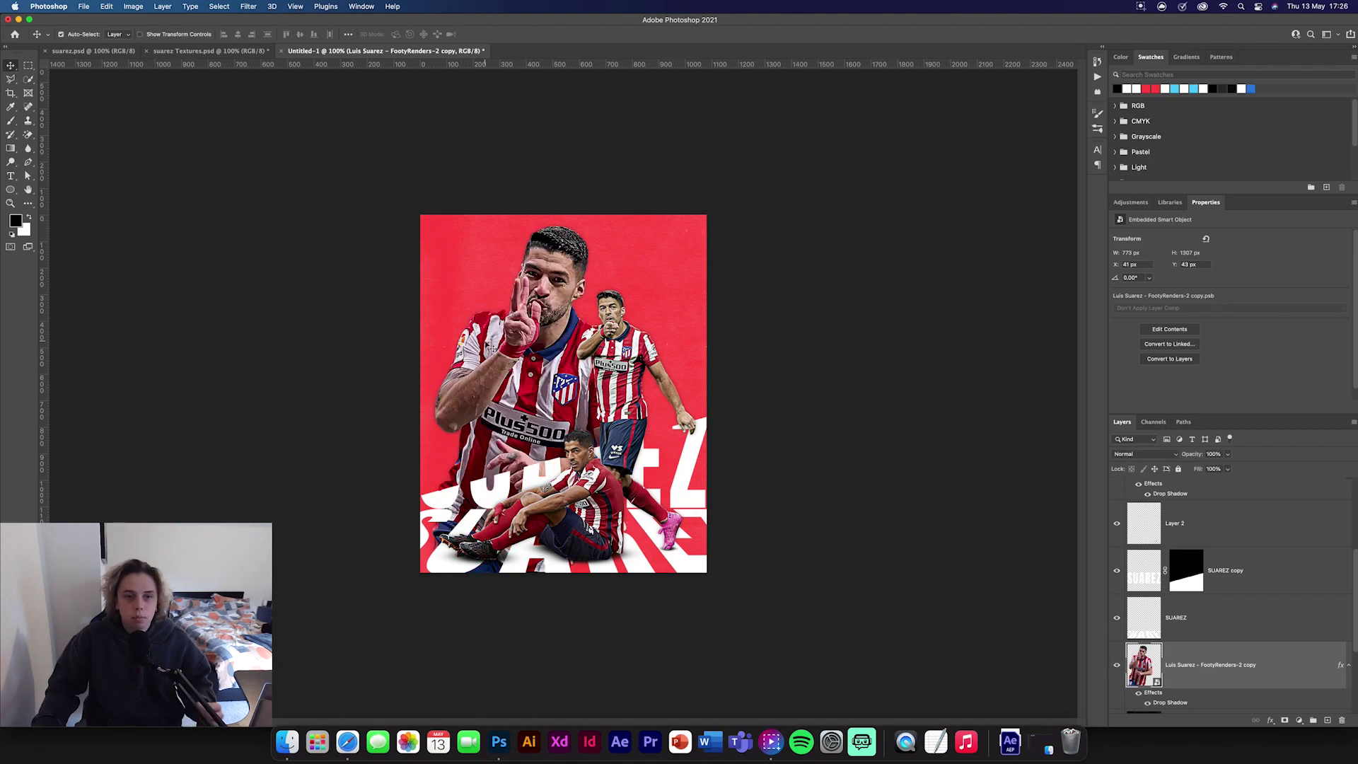
Step: Copy the SUAREZ copy's layer mask onto the large player cutout and invert it to keep the part above the diagonal
{"action": "left_click", "coordinate": [1187, 578]}
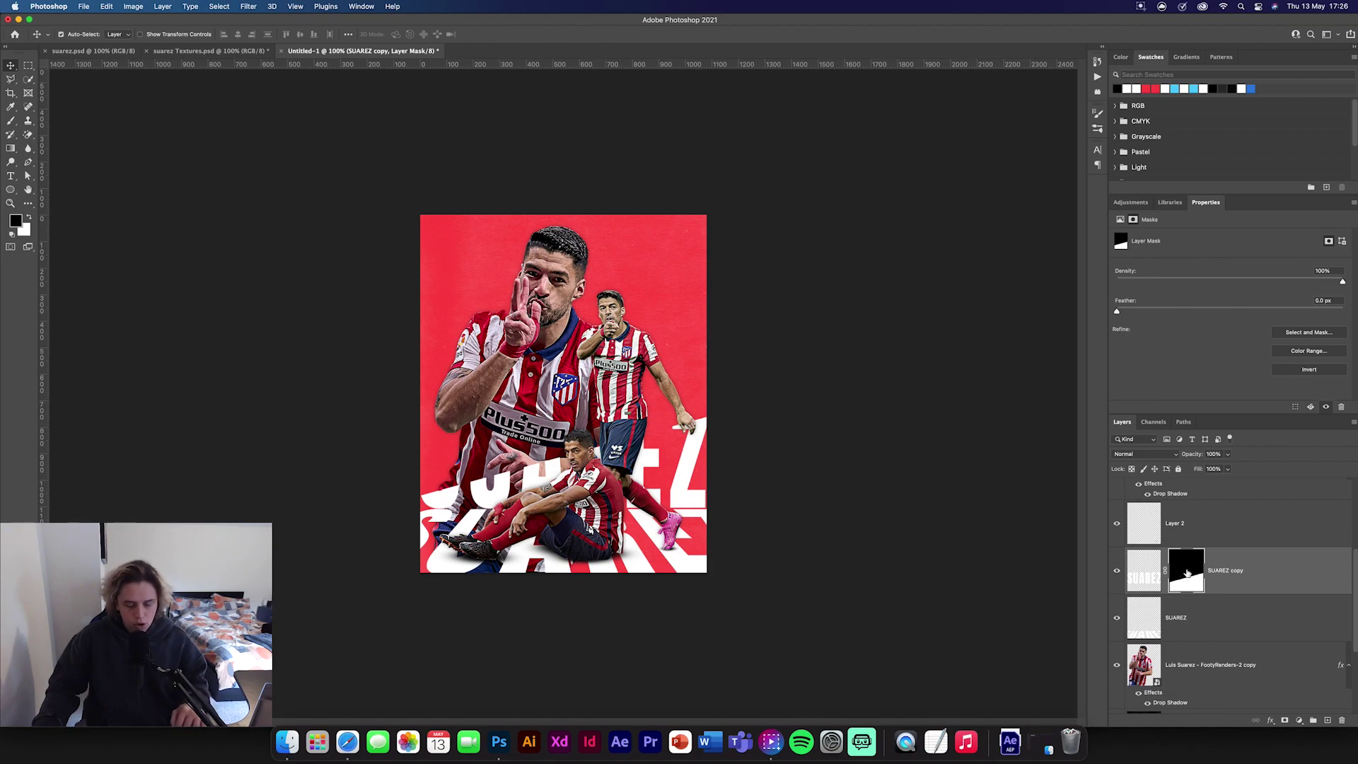
{"action": "left_click_drag", "start_coordinate": [1187, 573], "coordinate": [1202, 670]}
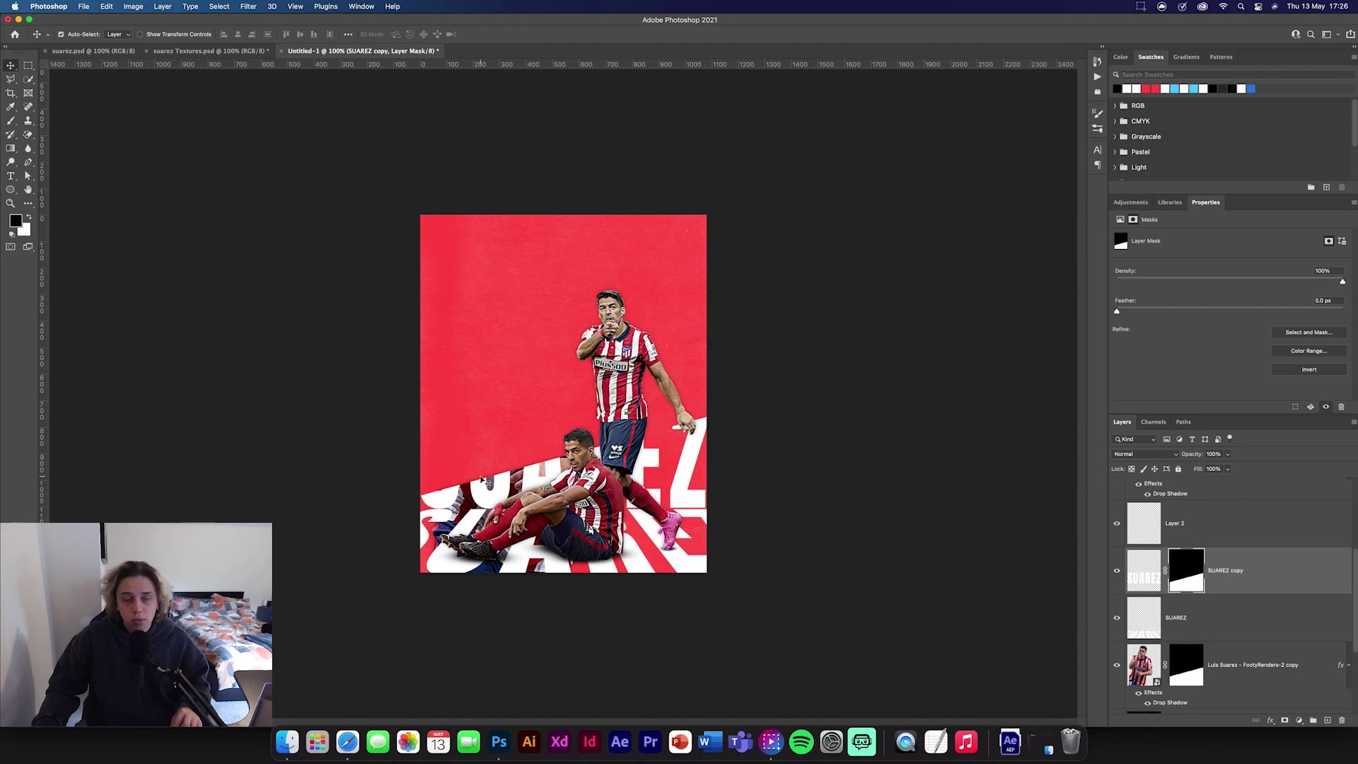
{"action": "left_click", "coordinate": [1188, 677]}
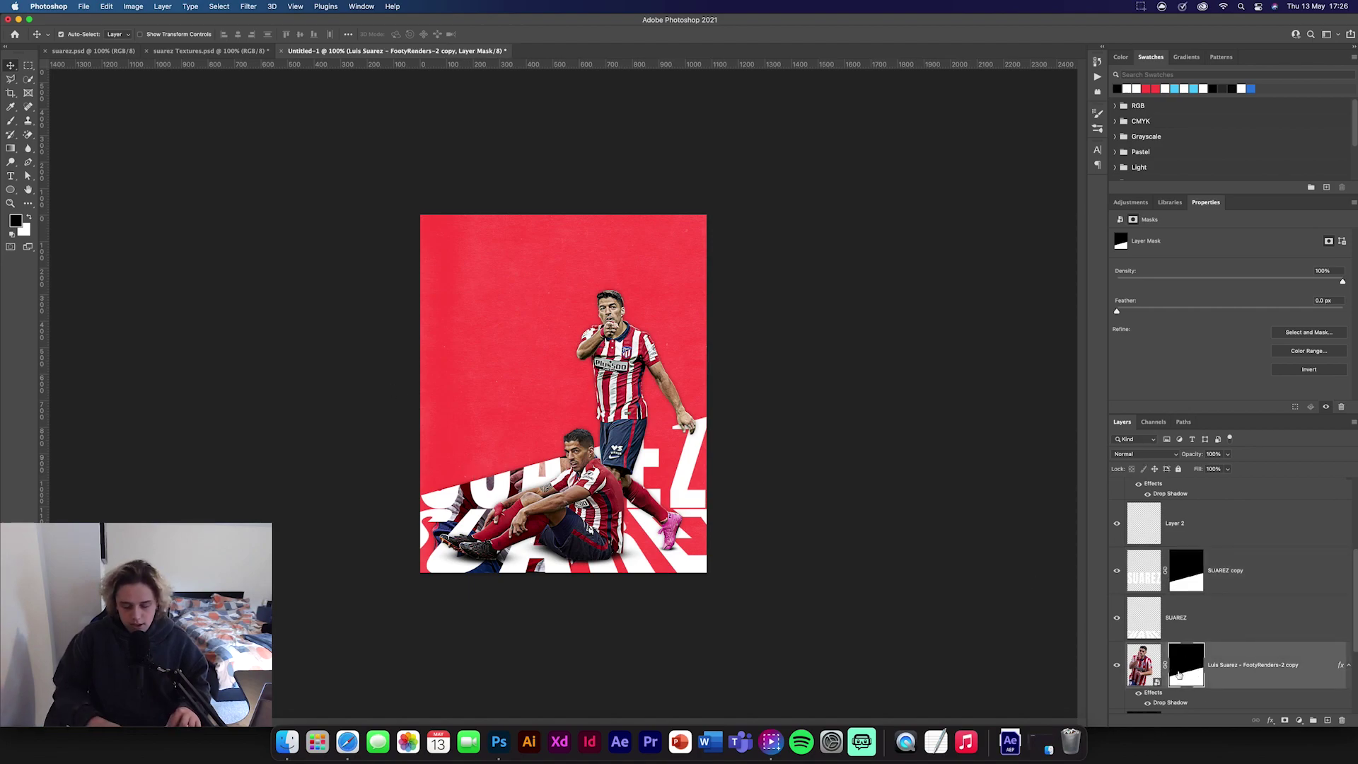
{"action": "key", "text": "super+i"}
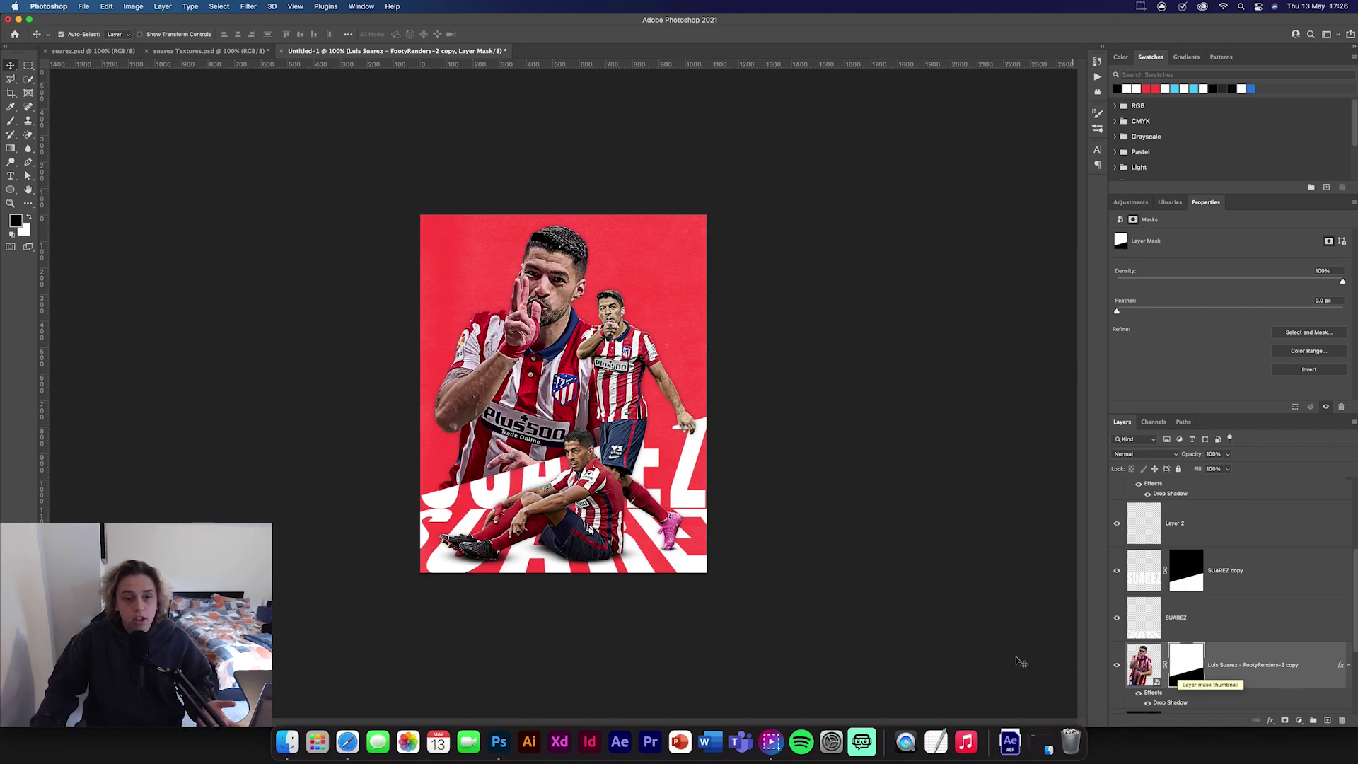
{"action": "left_click", "coordinate": [849, 418]}
{"action": "scroll", "coordinate": [1255, 552], "scroll_direction": "up", "scroll_amount": 5}
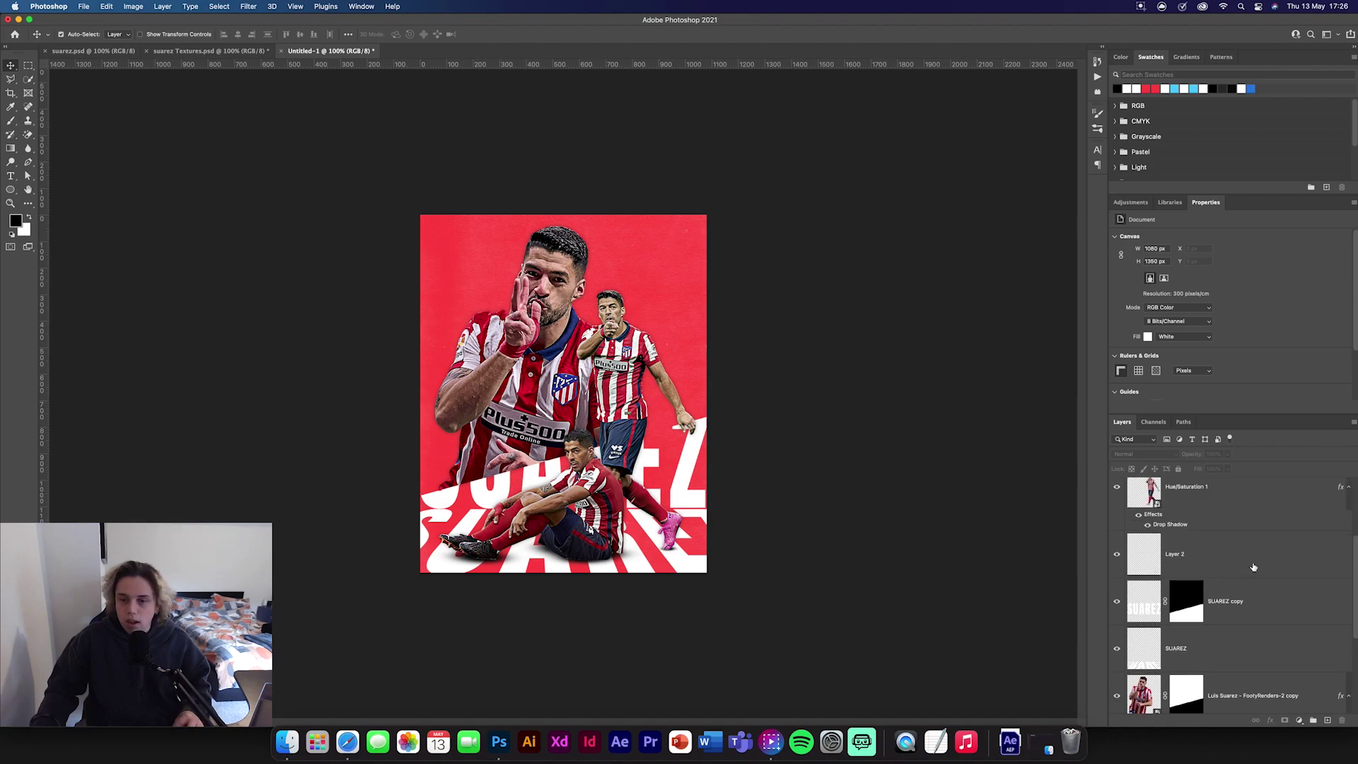
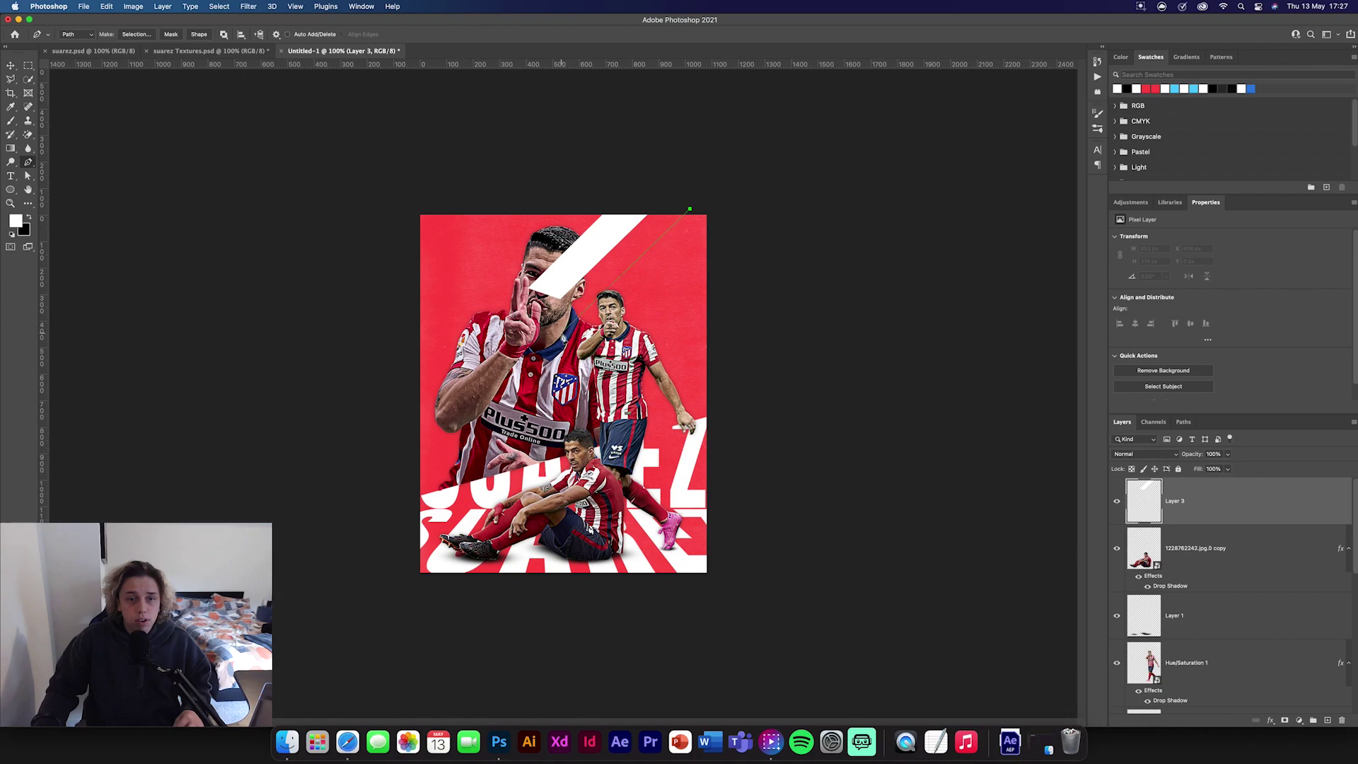
Step: Draw narrow diagonal Pen paths beside the white stripe, running from the players up past the poster's upper-right edge
{"action": "left_click_drag", "start_coordinate": [579, 333], "coordinate": [697, 214]}
{"action": "left_click", "coordinate": [723, 229]}
{"action": "left_click_drag", "start_coordinate": [610, 342], "coordinate": [662, 356]}
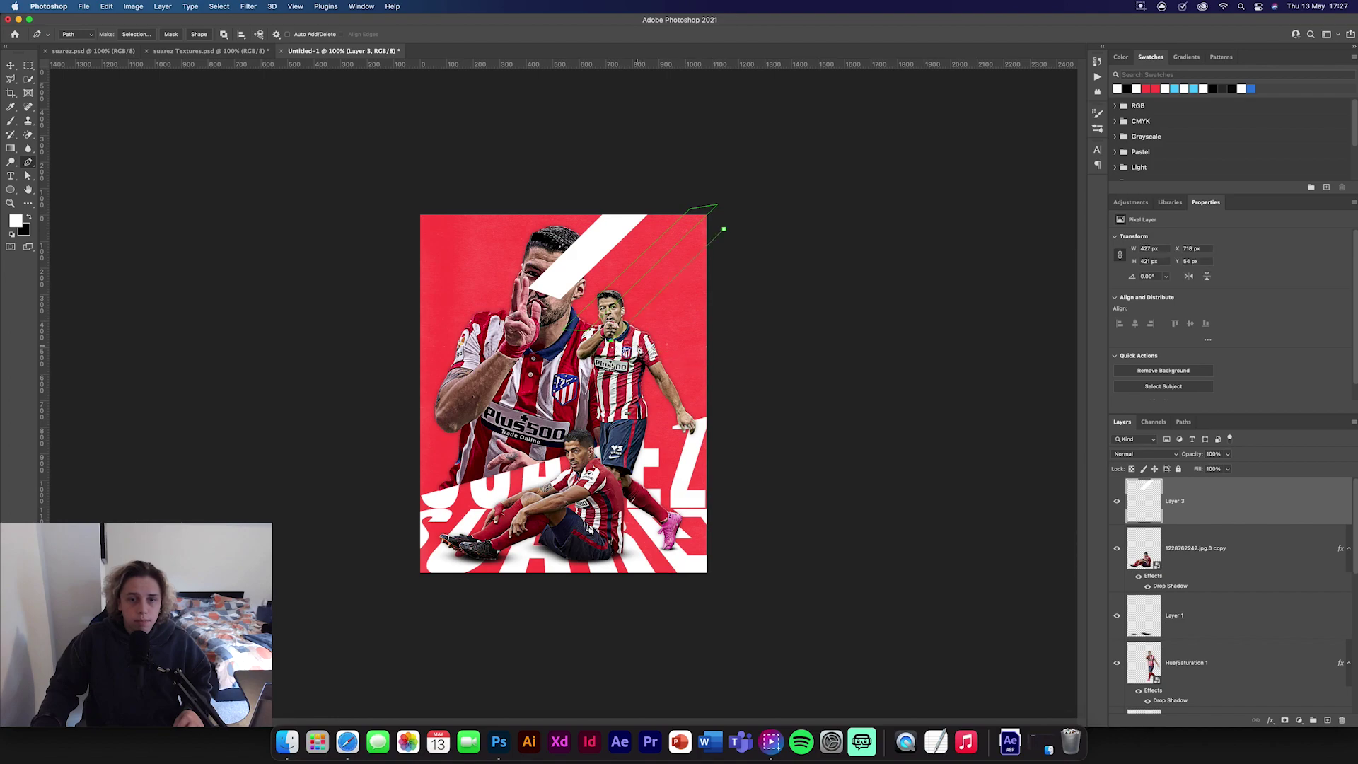
{"action": "left_click", "coordinate": [734, 236]}
{"action": "left_click", "coordinate": [663, 209]}
{"action": "left_click", "coordinate": [558, 316]}
{"action": "left_click", "coordinate": [681, 201]}
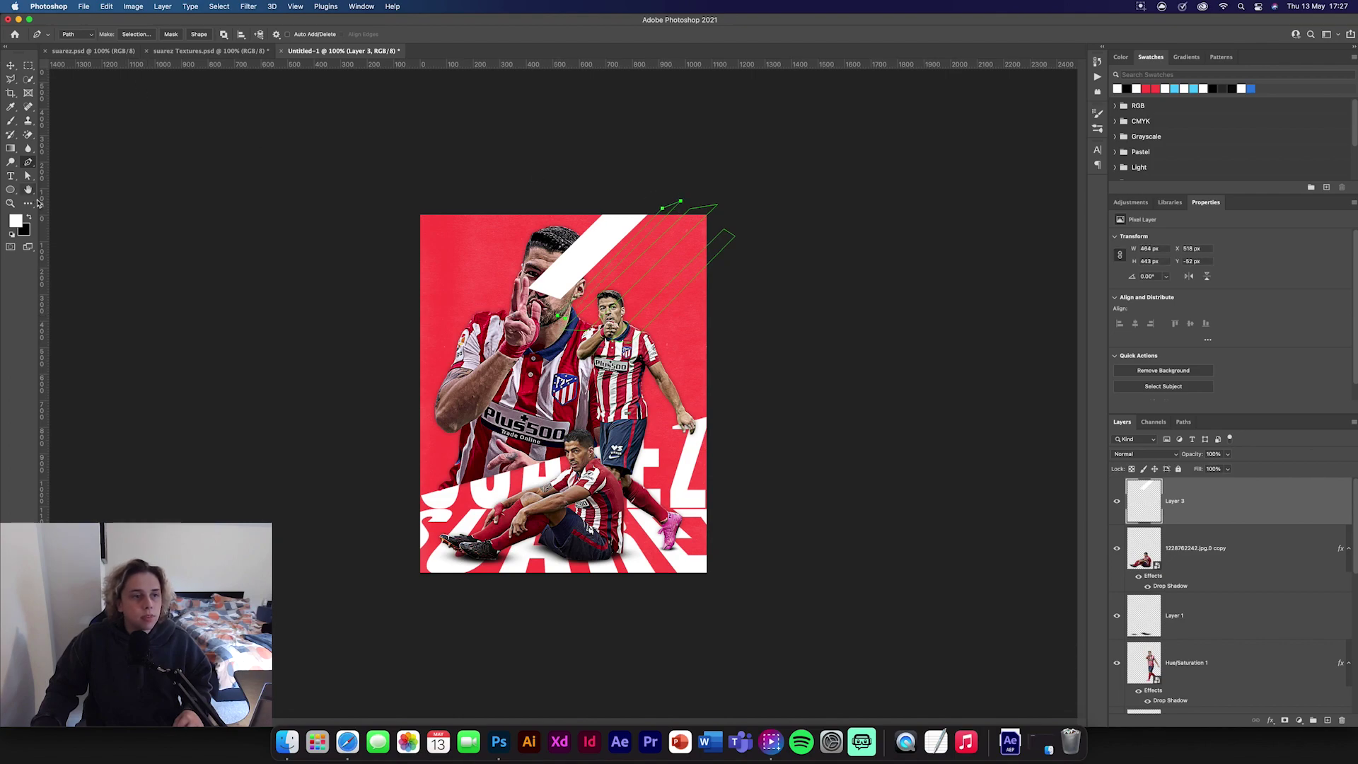
Step: Select the narrow diagonal paths together, convert them to a selection and switch to the Brush tool
{"action": "left_click", "coordinate": [29, 176]}
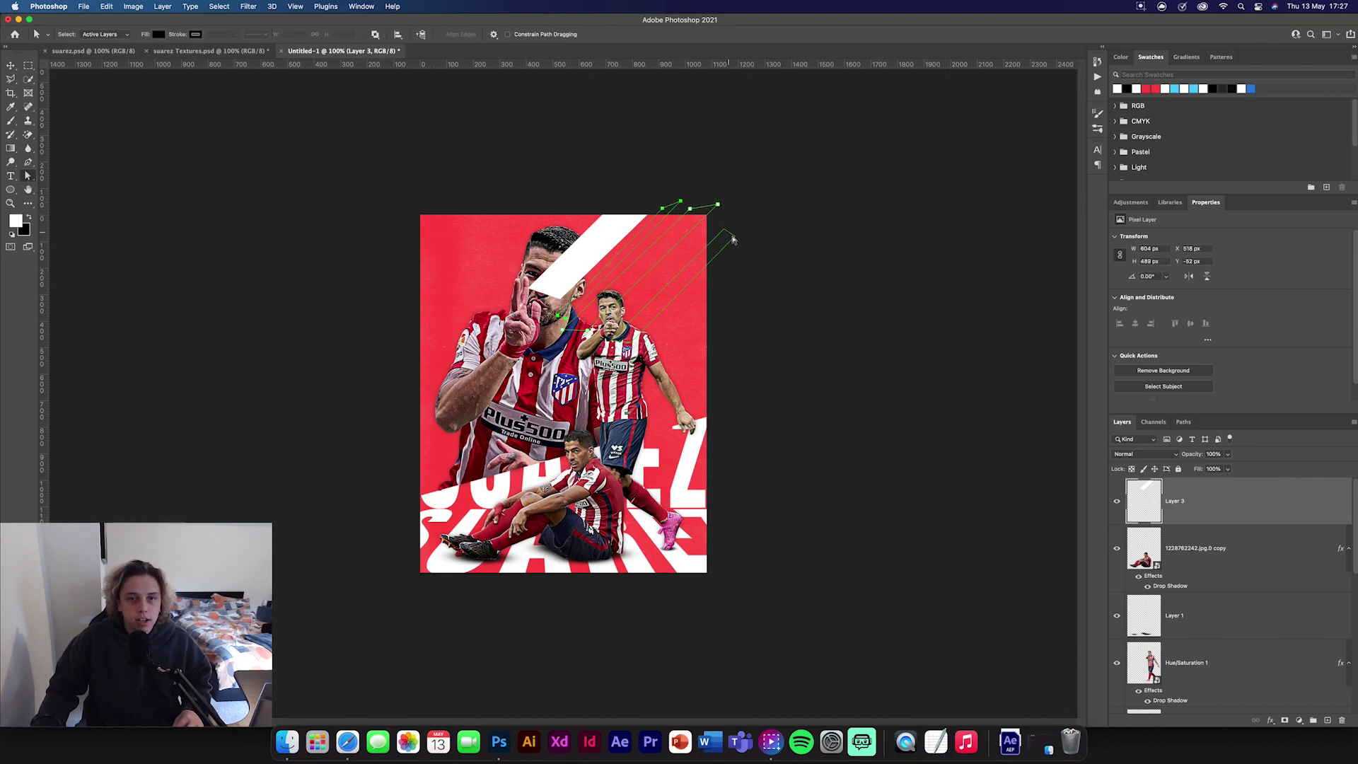
{"action": "left_click", "coordinate": [28, 162]}
{"action": "key", "text": "Return"}
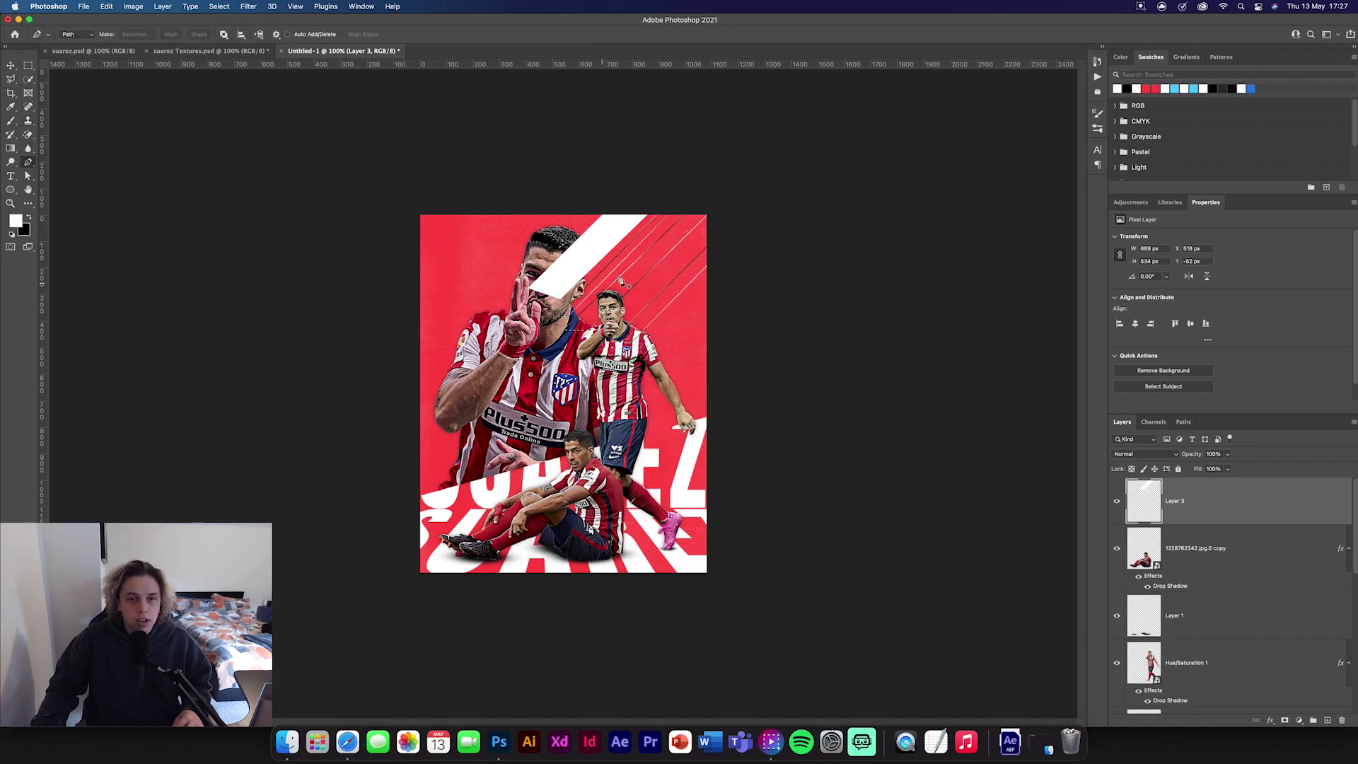
{"action": "key", "text": "b"}
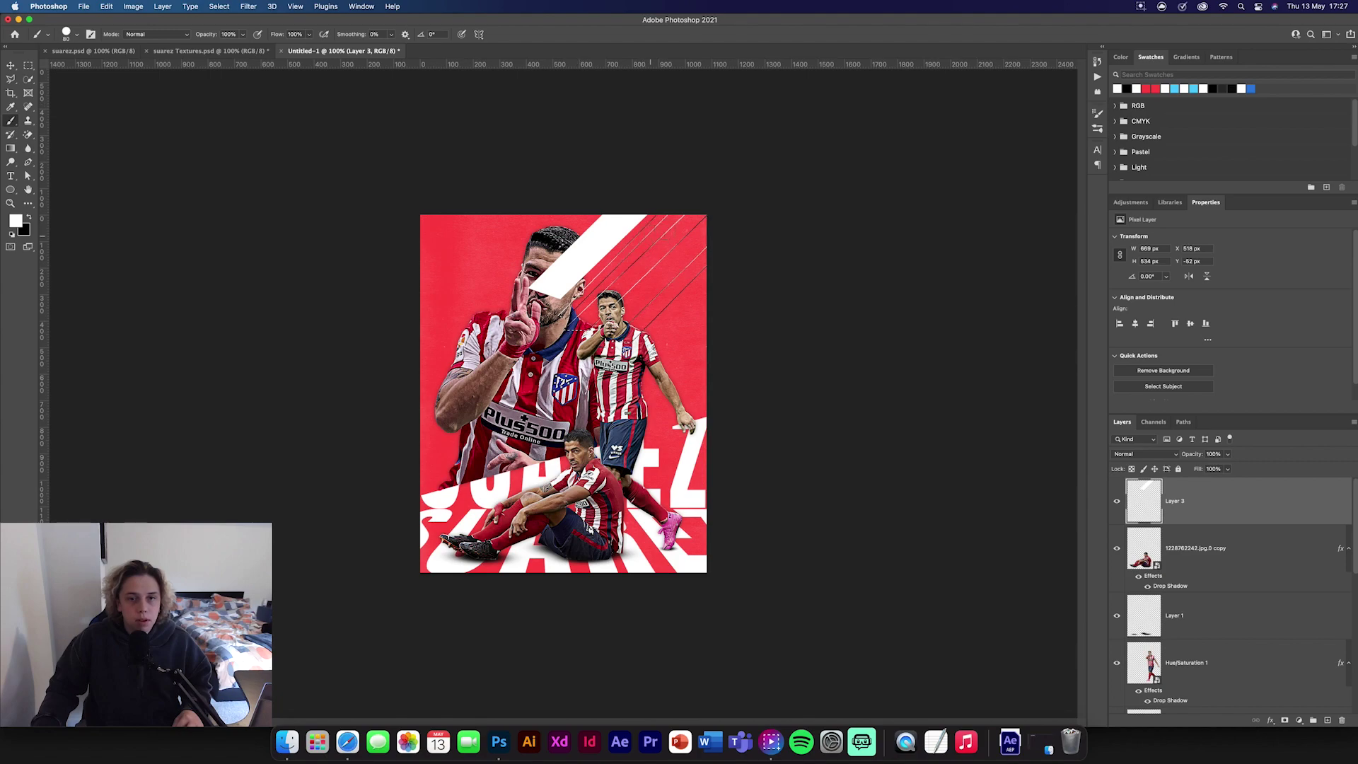
Step: Paint the selected diagonal bands white on Layer 3 and clear the selection
{"action": "mouse_move", "coordinate": [655, 216]}
{"action": "left_mouse_down"}
{"action": "mouse_move", "coordinate": [562, 321]}
{"action": "mouse_move", "coordinate": [640, 280]}
{"action": "left_mouse_up"}
{"action": "mouse_move", "coordinate": [587, 325]}
{"action": "left_mouse_down"}
{"action": "mouse_move", "coordinate": [704, 248]}
{"action": "mouse_move", "coordinate": [704, 216]}
{"action": "mouse_move", "coordinate": [707, 262]}
{"action": "left_mouse_up"}
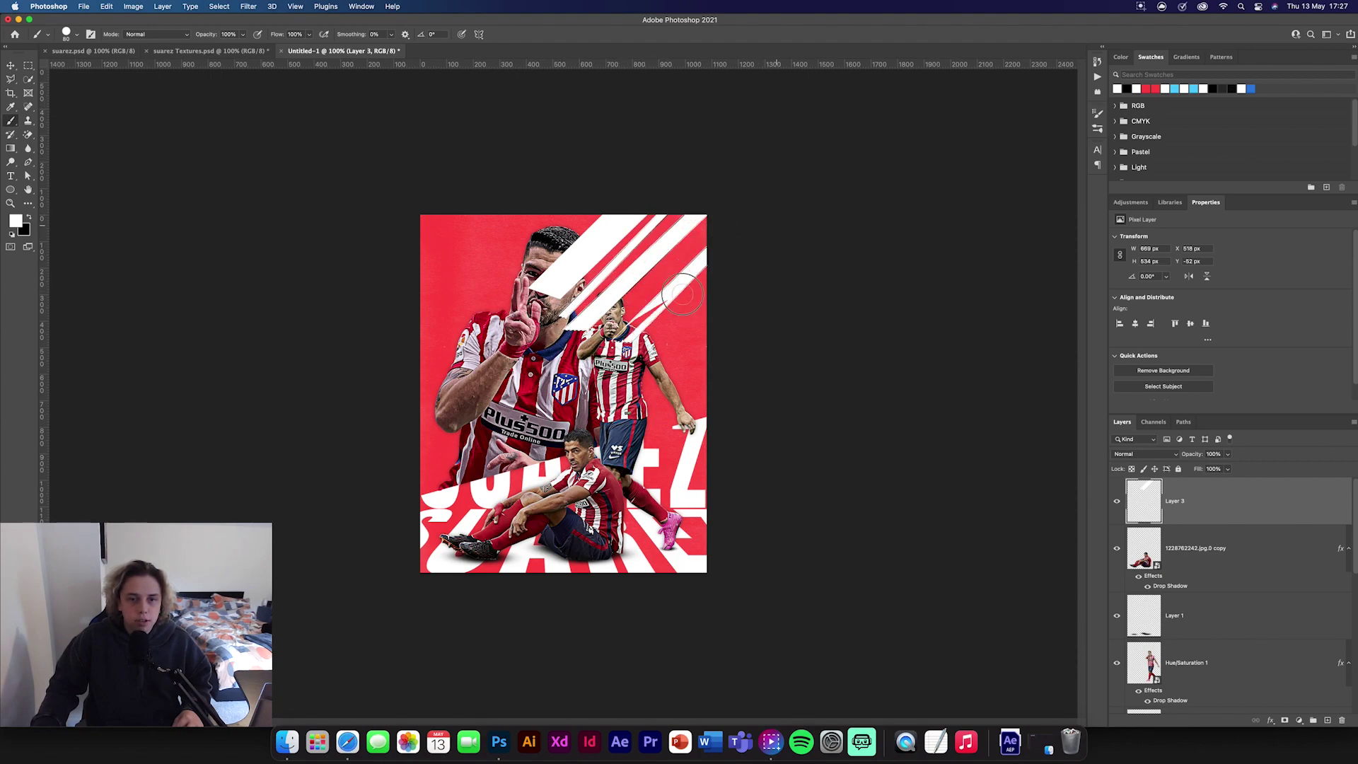
{"action": "key", "text": "super+d"}
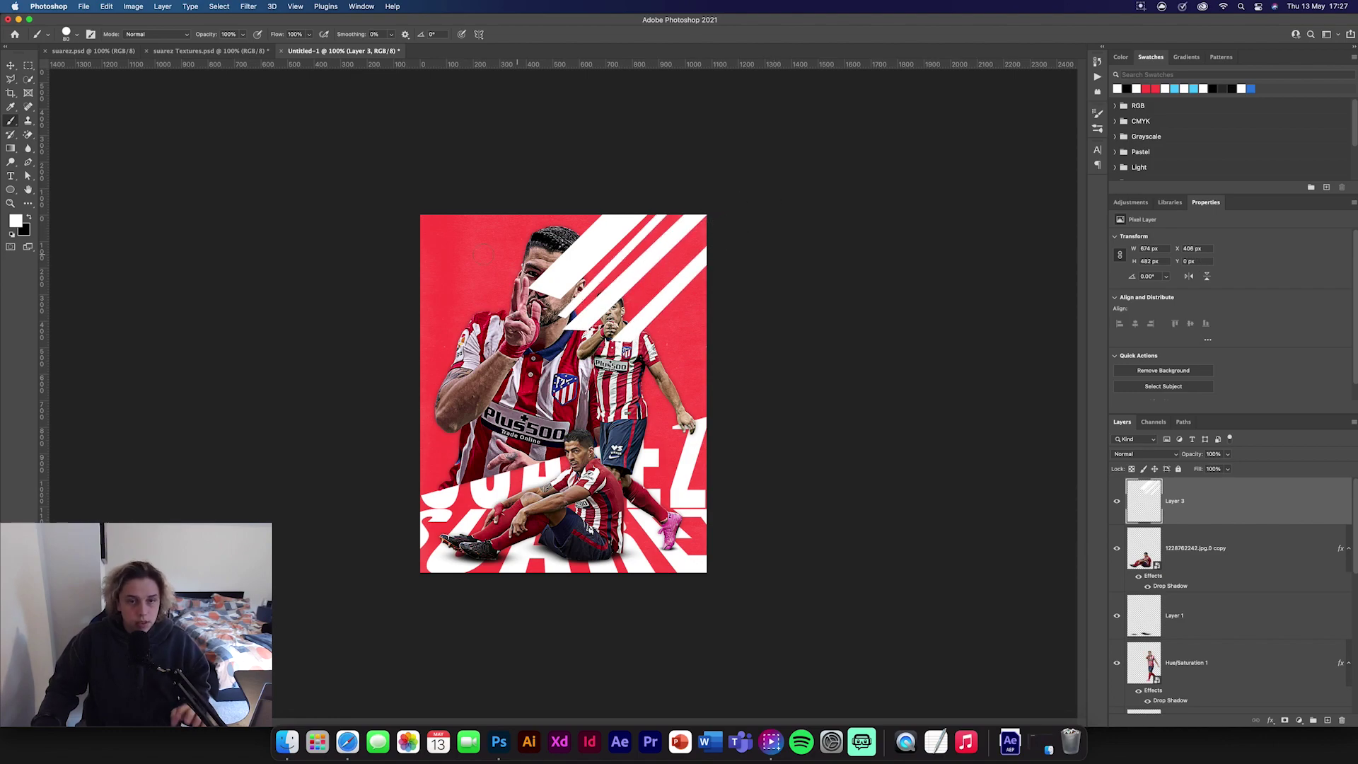
Step: Move Layer 3 with the white stripes beneath the Luis Suarez - FootyRenders-2 copy layer, directly above screentexture23
{"action": "left_click", "coordinate": [11, 67]}
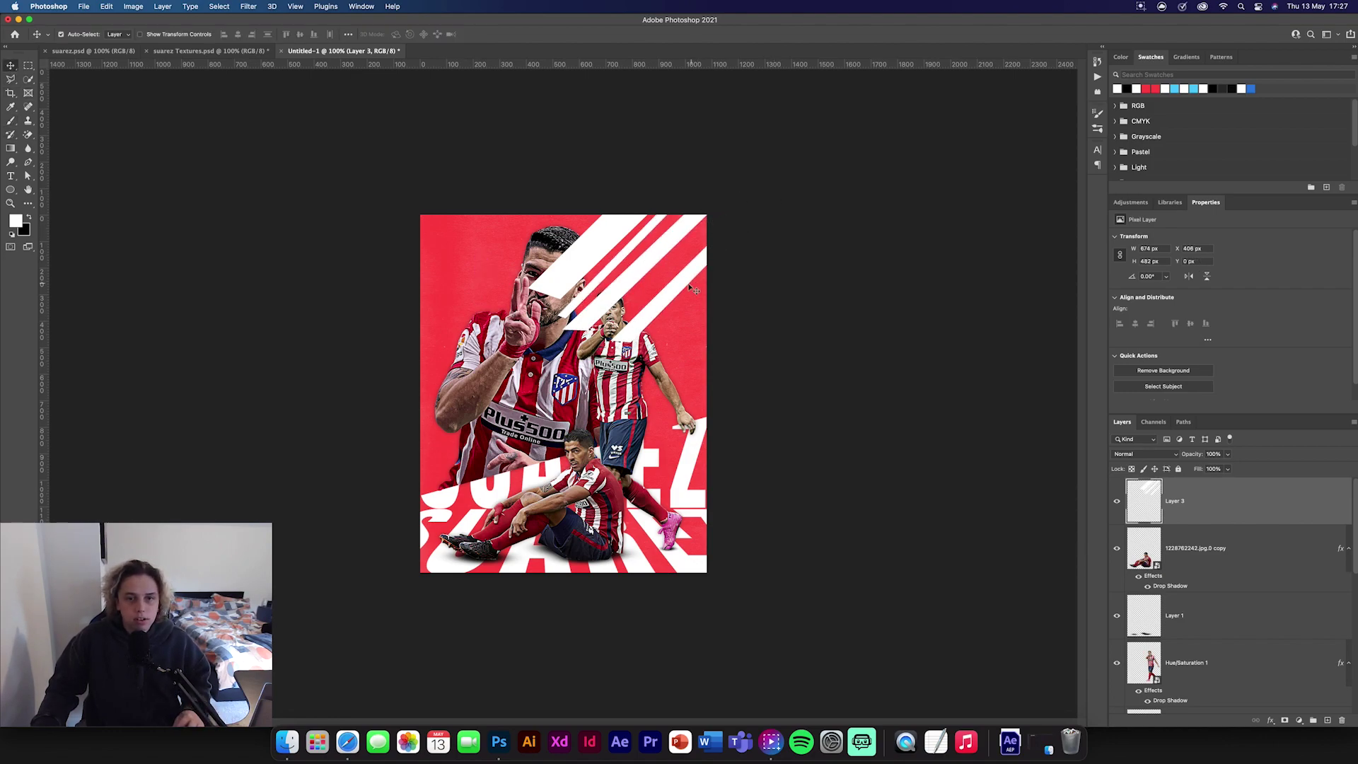
{"action": "left_click", "coordinate": [804, 315]}
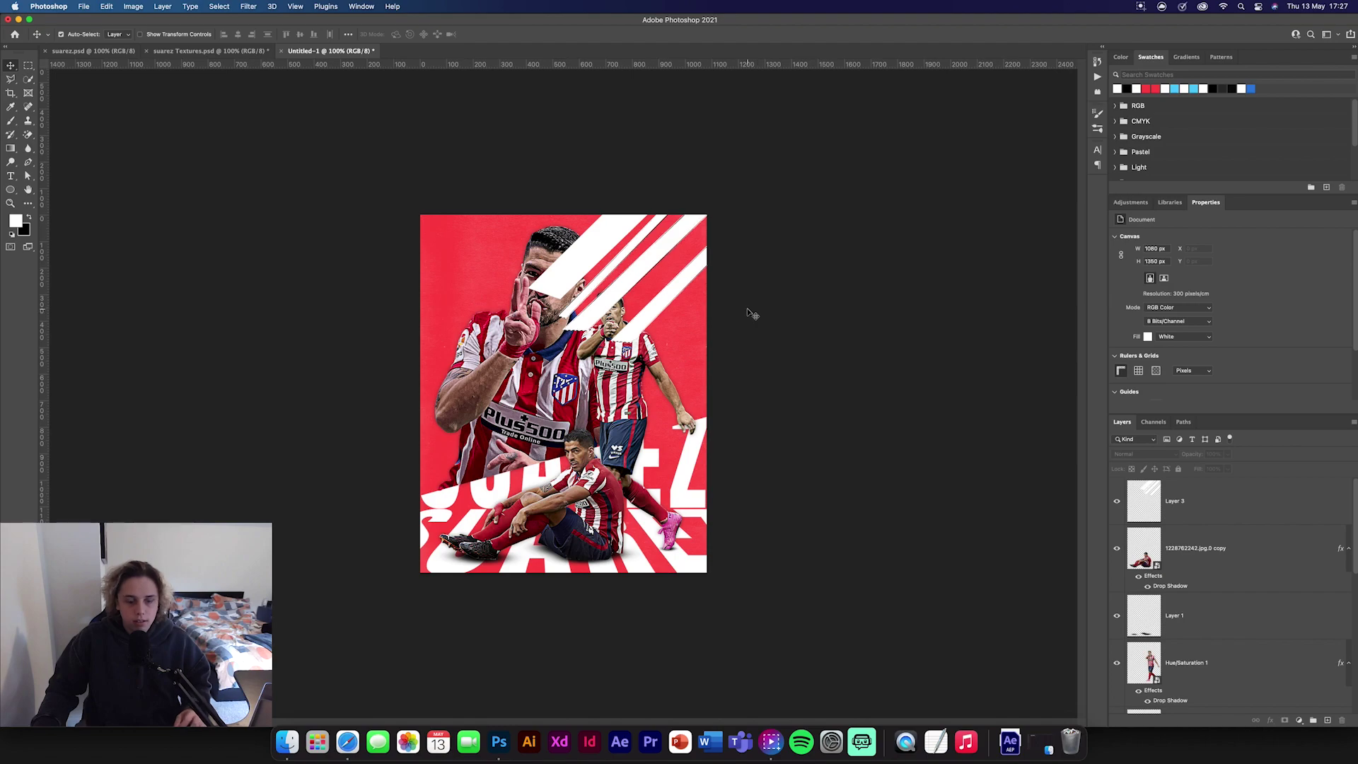
{"action": "left_click", "coordinate": [1174, 488]}
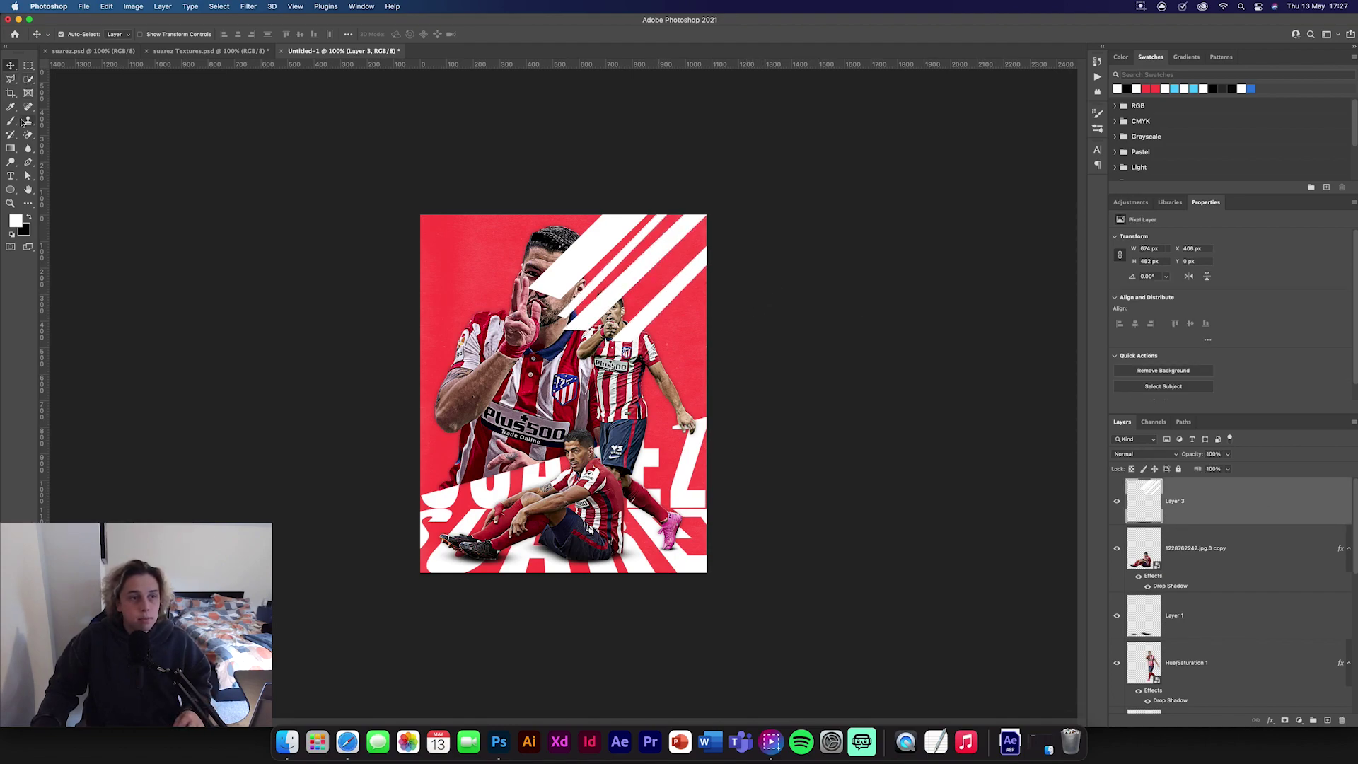
{"action": "left_click_drag", "start_coordinate": [1245, 501], "coordinate": [1276, 617]}
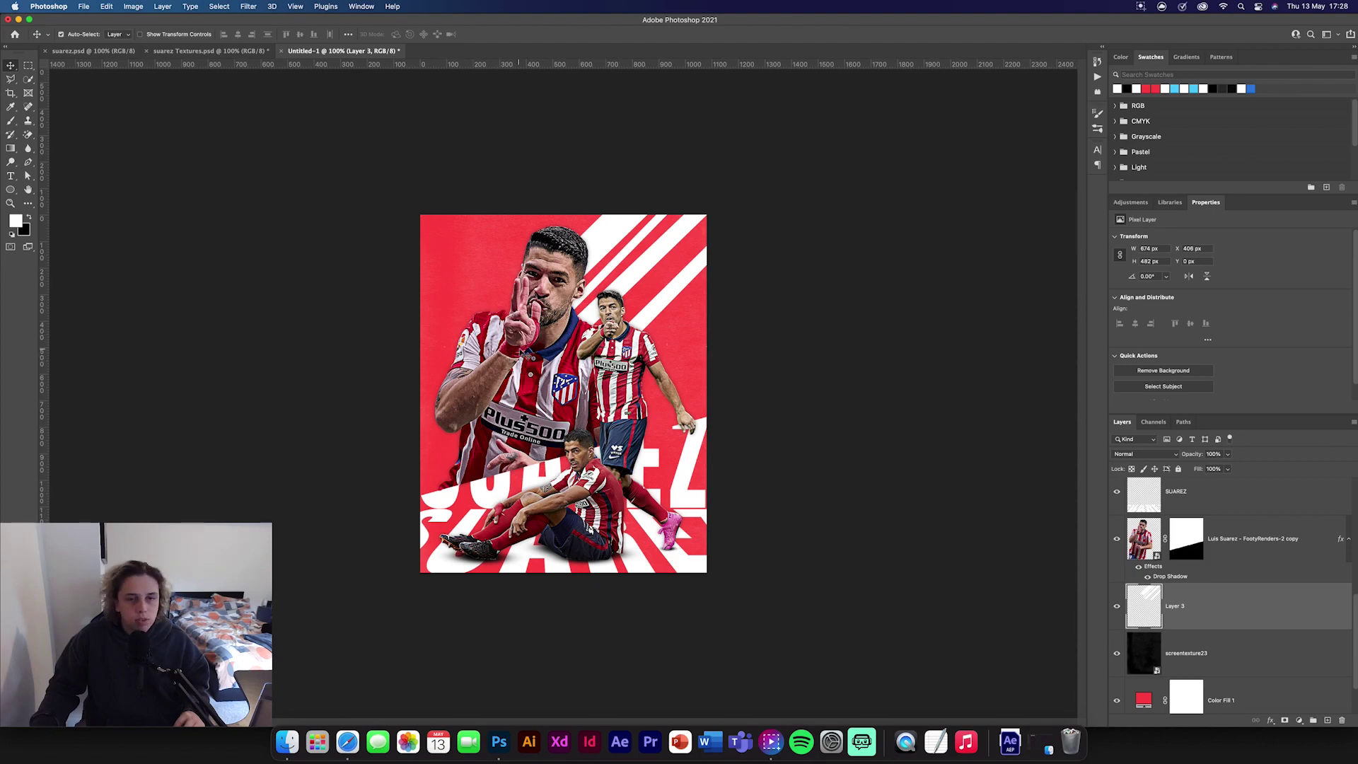
Step: Add white MADRID text in Anton, rotate it 90° and enlarge it to about 14 pt along the poster's upper-left edge
{"action": "left_click", "coordinate": [11, 176]}
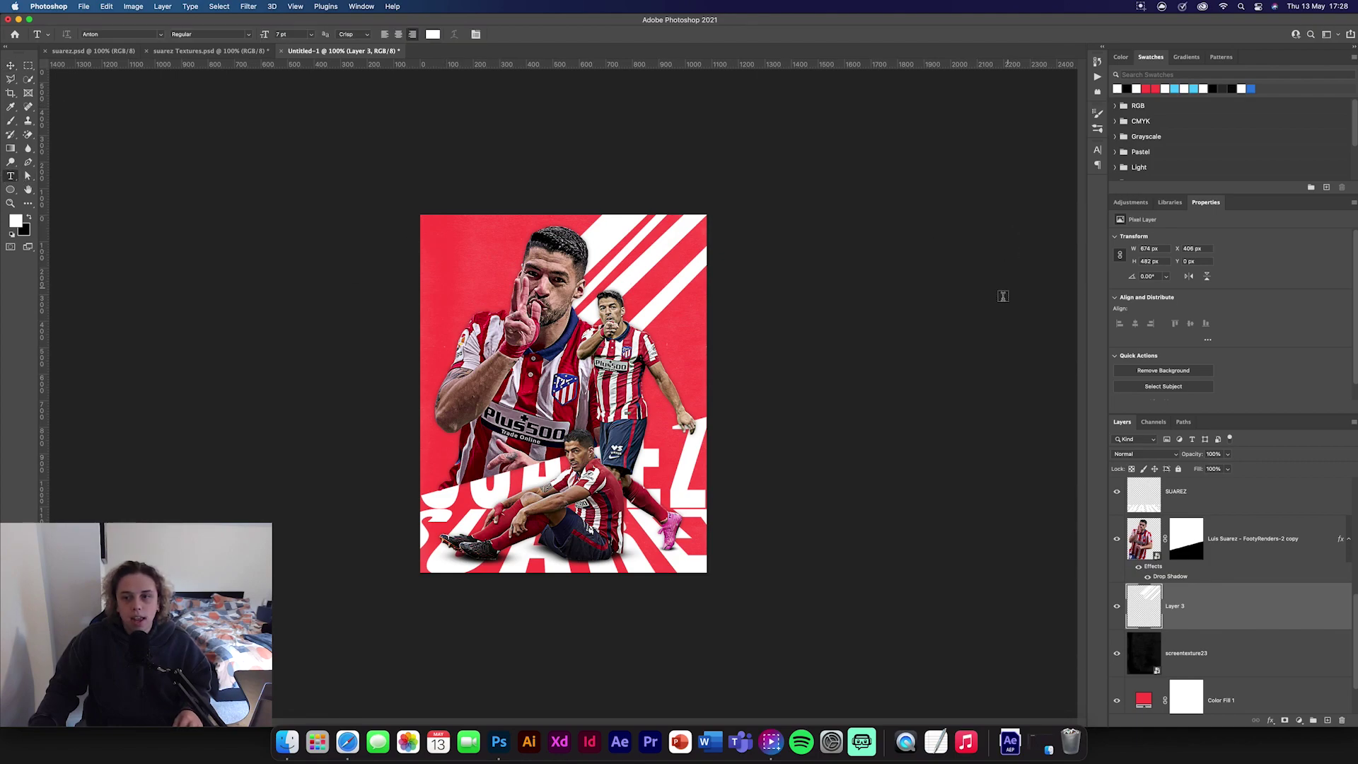
{"action": "left_click", "coordinate": [448, 240]}
{"action": "type", "text": "ADR"}
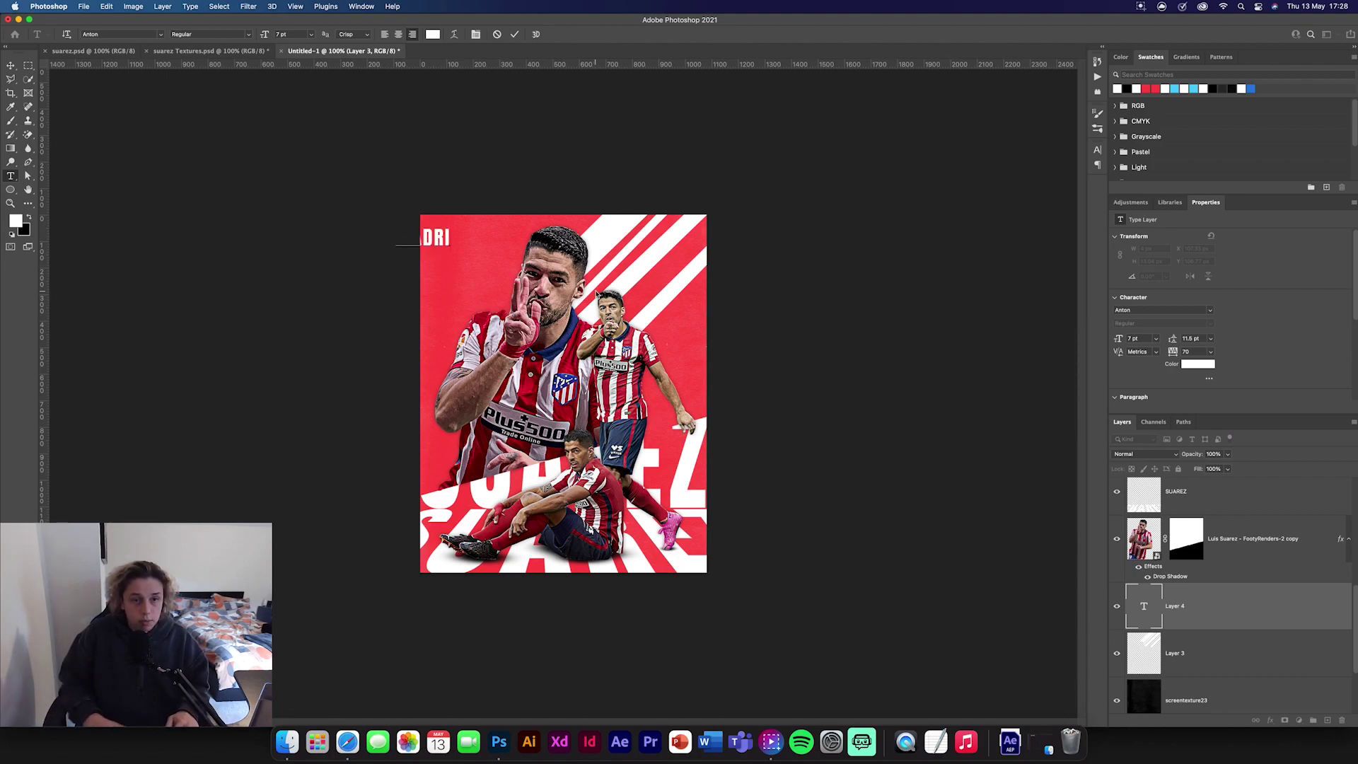
{"action": "type", "text": "ID"}
{"action": "left_click_drag", "start_coordinate": [453, 240], "coordinate": [466, 350]}
{"action": "key", "text": "Return"}
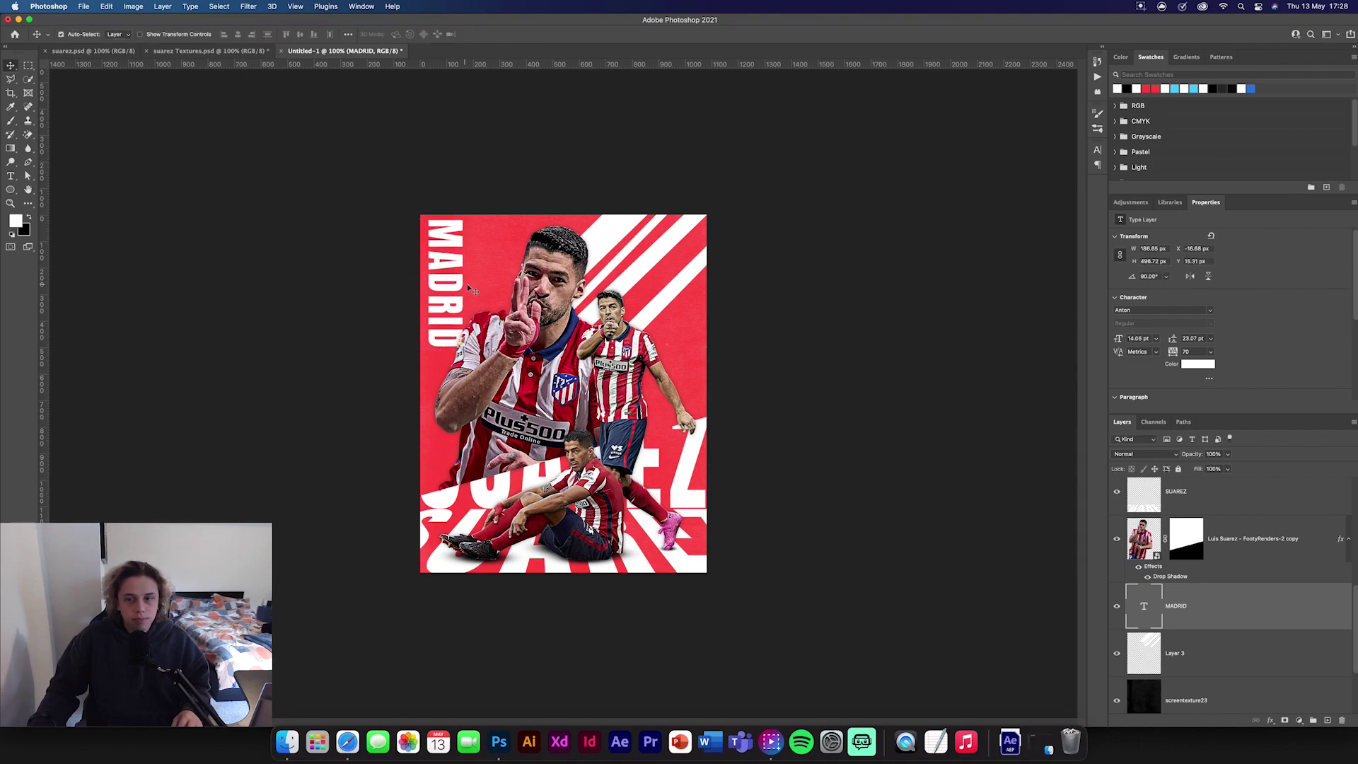
Step: Duplicate the vertical MADRID text, scale the copy down to about 8.8 pt and place it to the right of the original
{"action": "key", "text": "super+j"}
{"action": "key", "text": "super+t"}
{"action": "left_click_drag", "start_coordinate": [440, 281], "coordinate": [481, 281]}
{"action": "left_click_drag", "start_coordinate": [506, 350], "coordinate": [481, 276]}
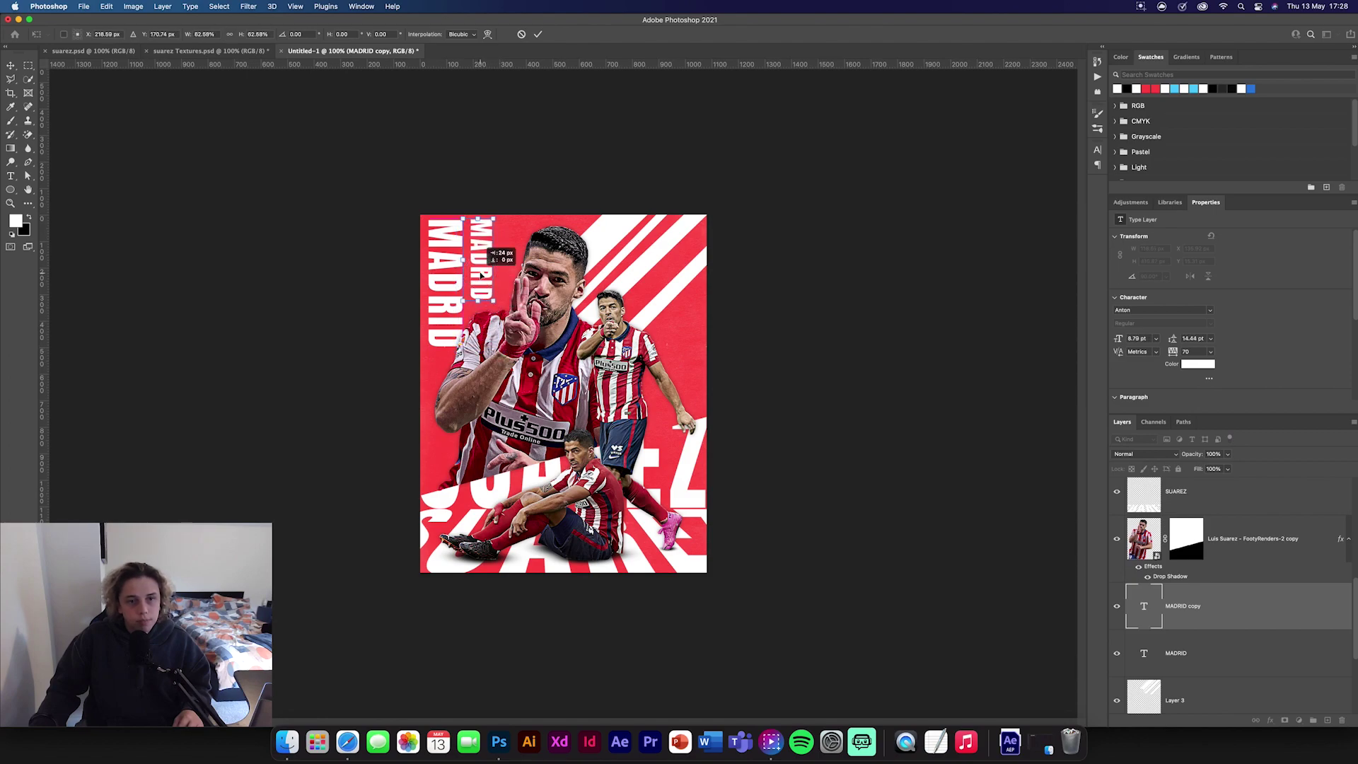
{"action": "left_click", "coordinate": [537, 34]}
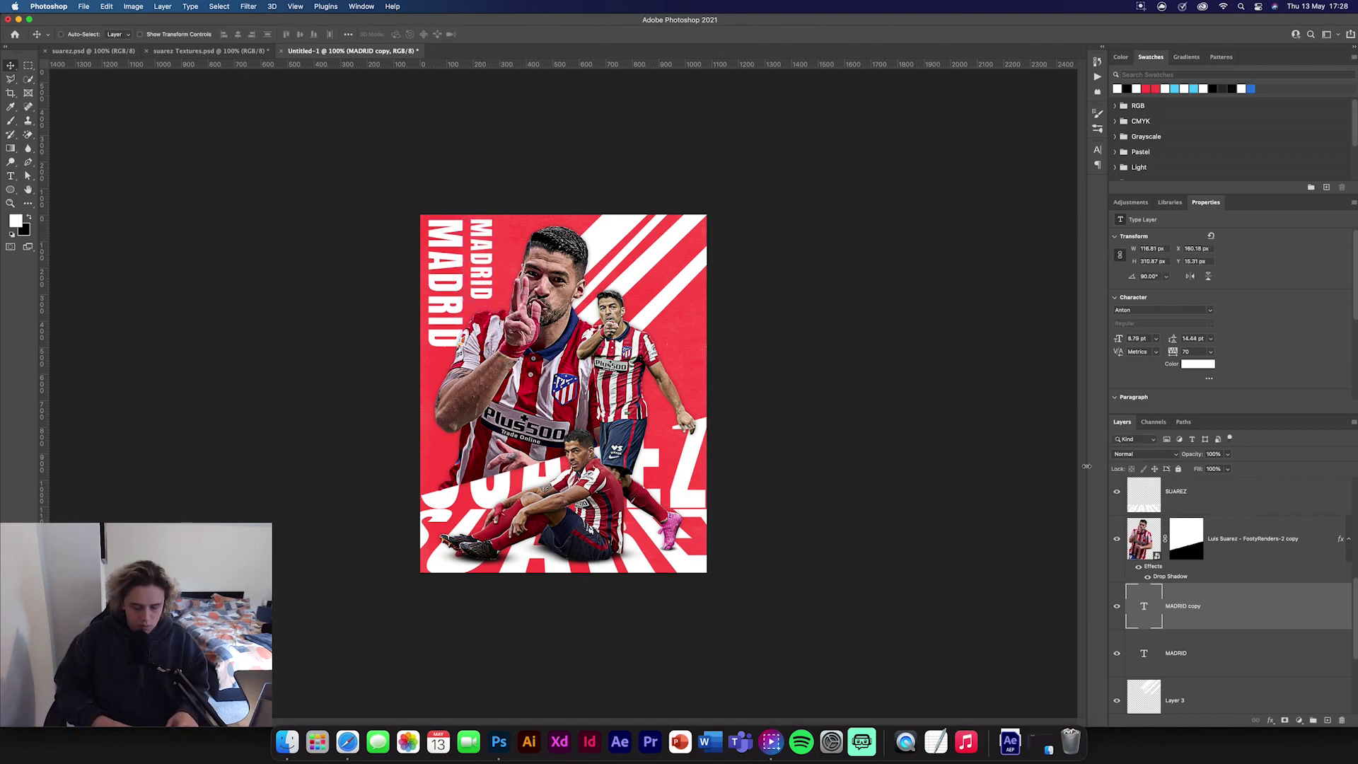
Step: Duplicate the smaller MADRID text, scale the new copy to about 5.35 pt and place it between the second one and the player's head
{"action": "key", "text": "super+j"}
{"action": "key", "text": "super+t"}
{"action": "key", "text": "shift+Right"}
{"action": "key", "text": "shift+Right"}
{"action": "key", "text": "shift+Right"}
{"action": "key", "text": "shift+Right"}
{"action": "key", "text": "shift+Right"}
{"action": "key", "text": "shift+Right"}
{"action": "key", "text": "shift+Right"}
{"action": "key", "text": "shift+Right"}
{"action": "key", "text": "shift+Right"}
{"action": "key", "text": "shift+Right"}
{"action": "left_click_drag", "start_coordinate": [508, 301], "coordinate": [508, 242]}
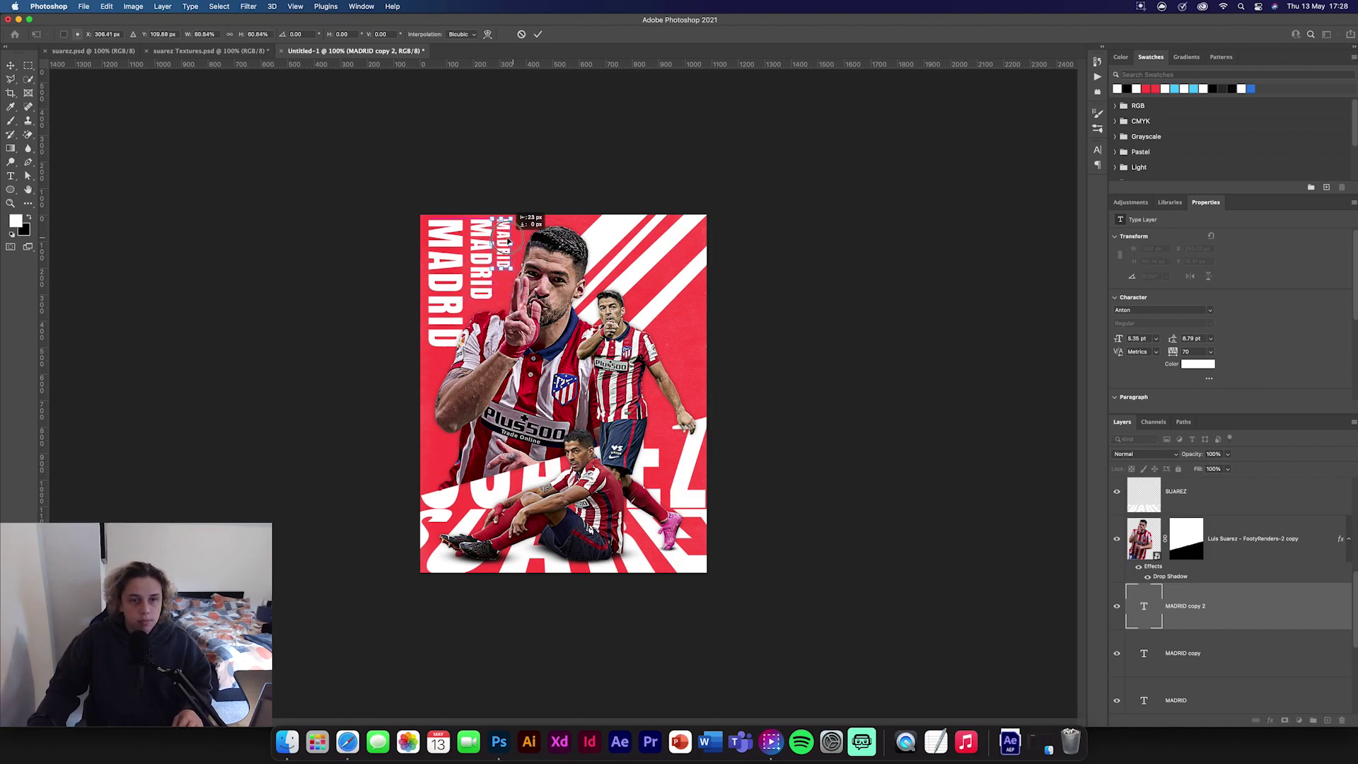
{"action": "left_click", "coordinate": [537, 34]}
Step: Move the two smaller MADRID texts together about 13 px left, closer to the largest one
{"action": "left_click", "coordinate": [1257, 651], "text": "shift"}
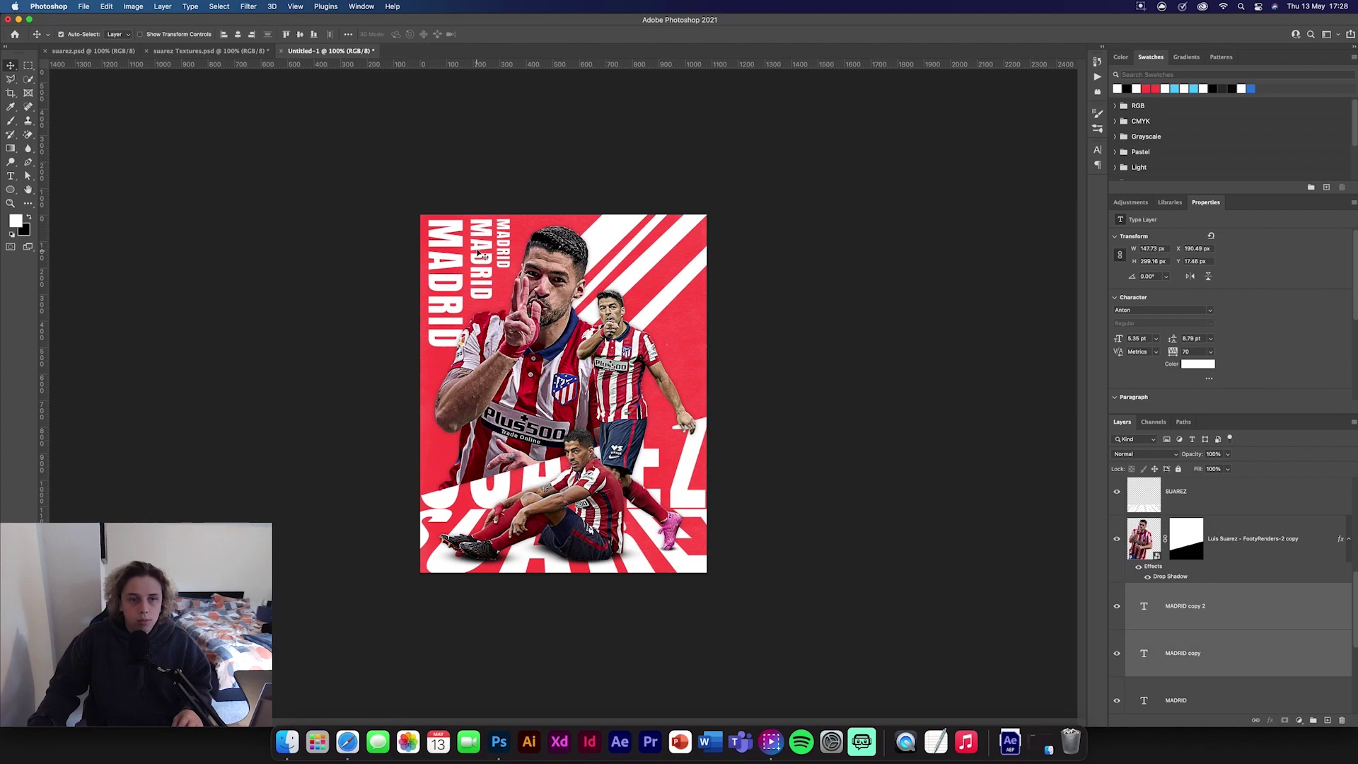
{"action": "key", "text": "super+t"}
{"action": "left_click_drag", "start_coordinate": [478, 247], "coordinate": [475, 247]}
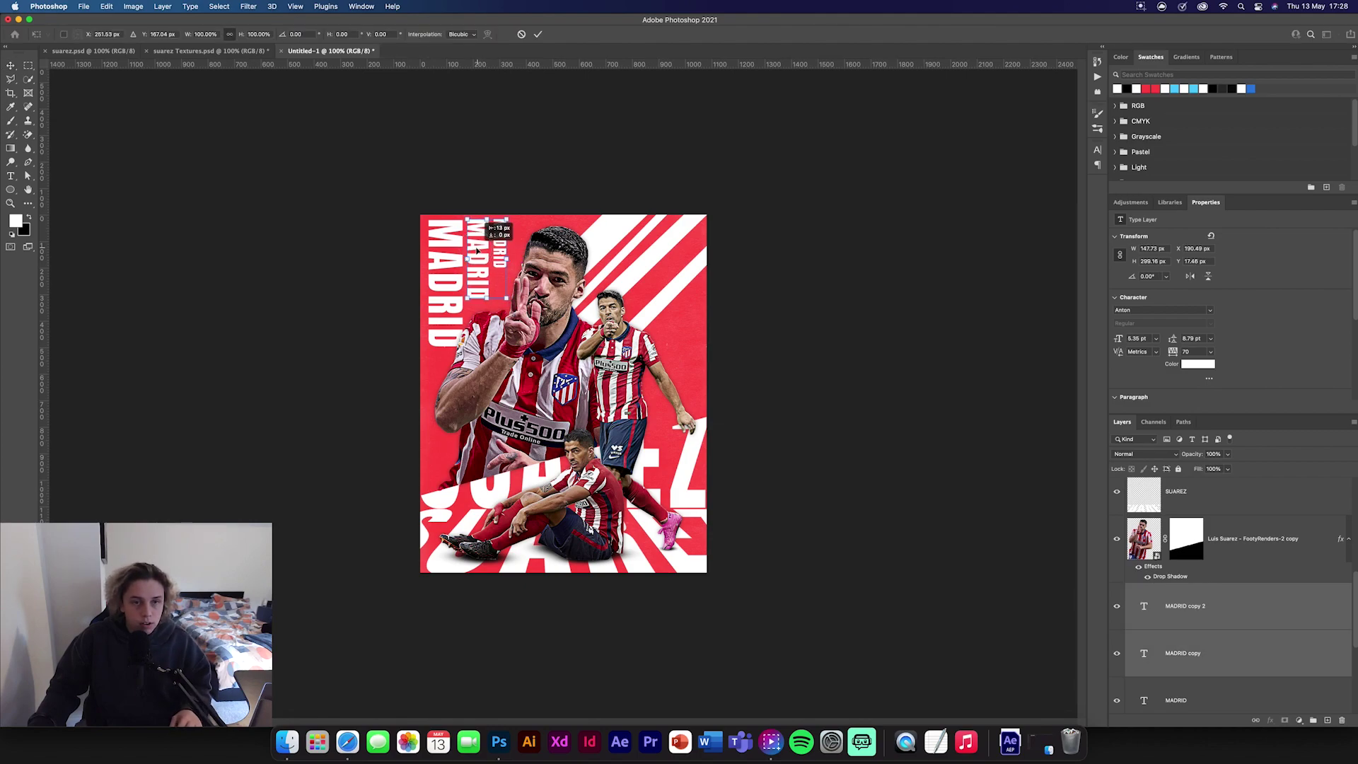
{"action": "left_click", "coordinate": [538, 34]}
{"action": "left_click", "coordinate": [820, 358]}
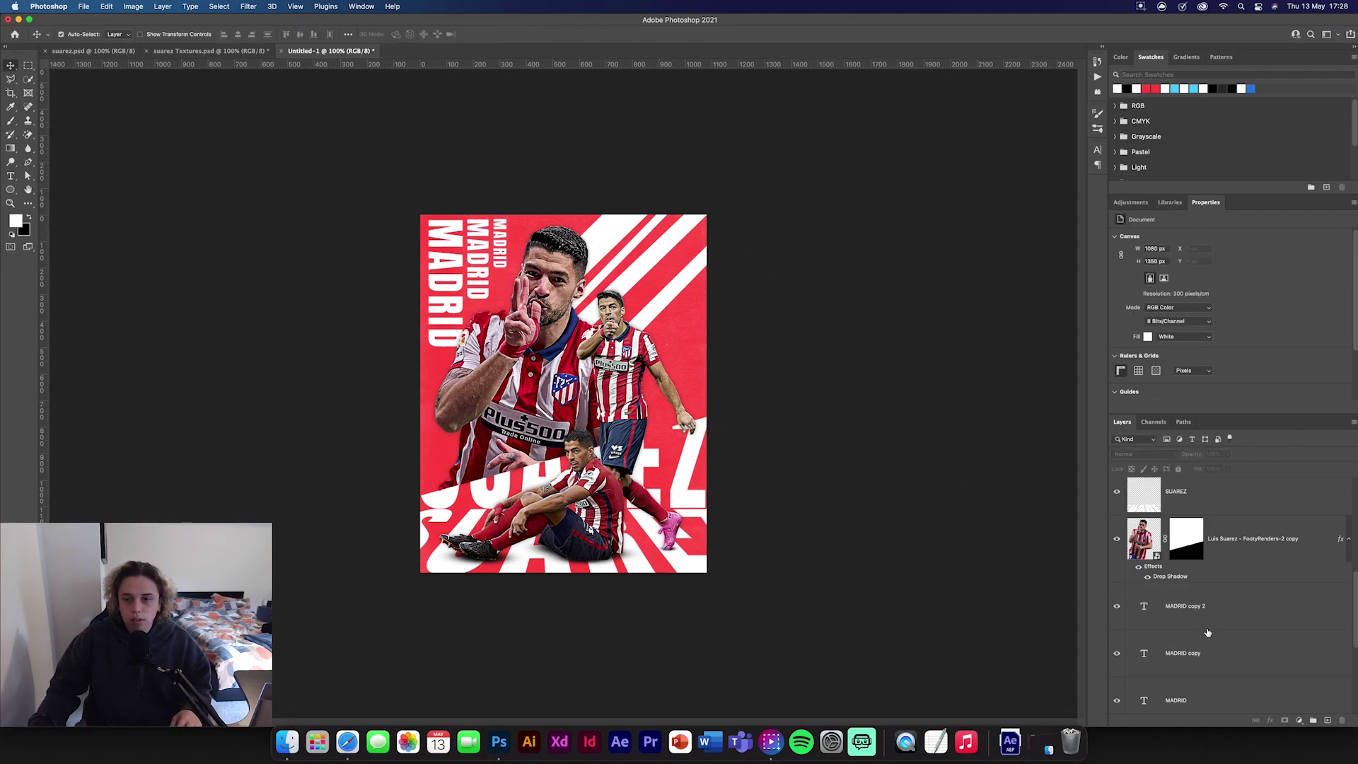
Step: Turn the middle MADRID text into an outline with 0% fill and a 2 px white centered stroke
{"action": "left_click", "coordinate": [1168, 636]}
{"action": "left_click_drag", "start_coordinate": [1203, 472], "coordinate": [1355, 475]}
{"action": "double_click", "coordinate": [1243, 660]}
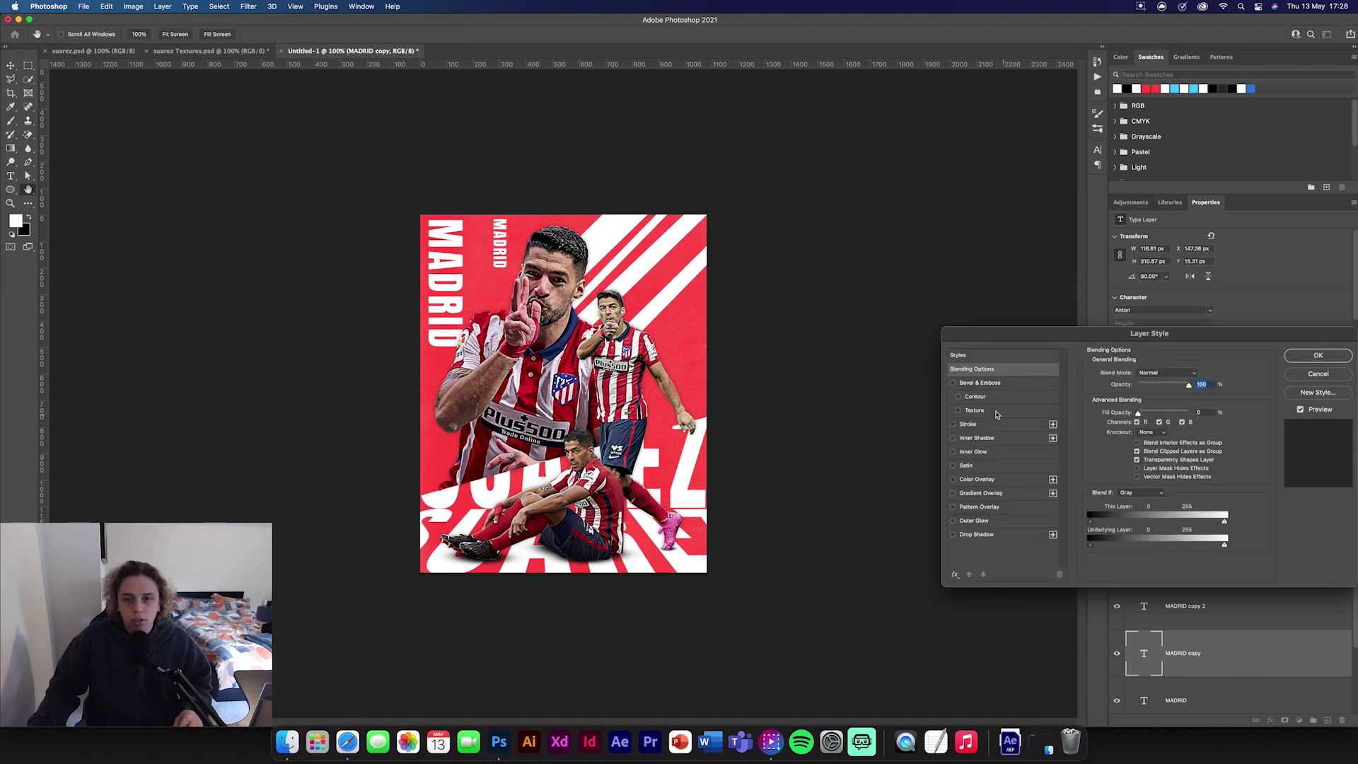
{"action": "left_click", "coordinate": [969, 425]}
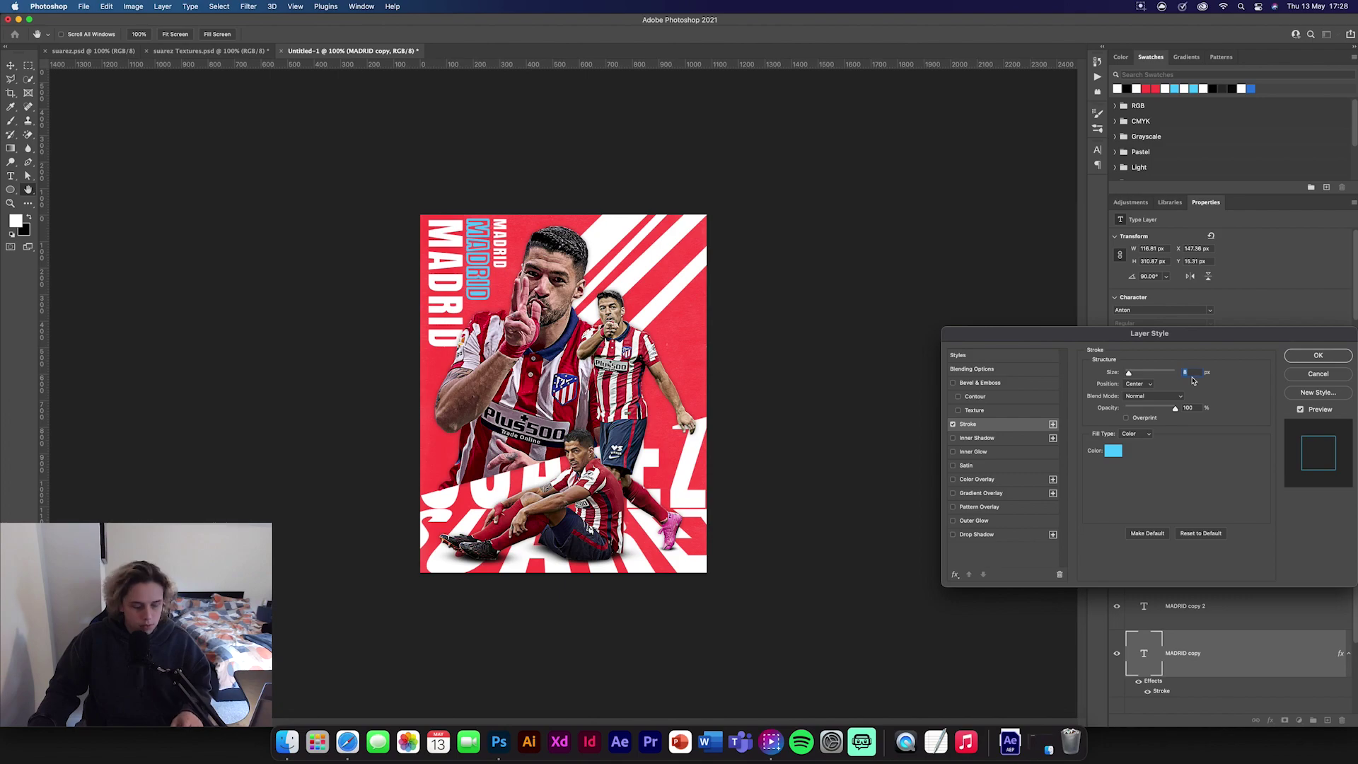
{"action": "type", "text": "2"}
{"action": "left_click", "coordinate": [1113, 451]}
{"action": "left_click", "coordinate": [803, 288]}
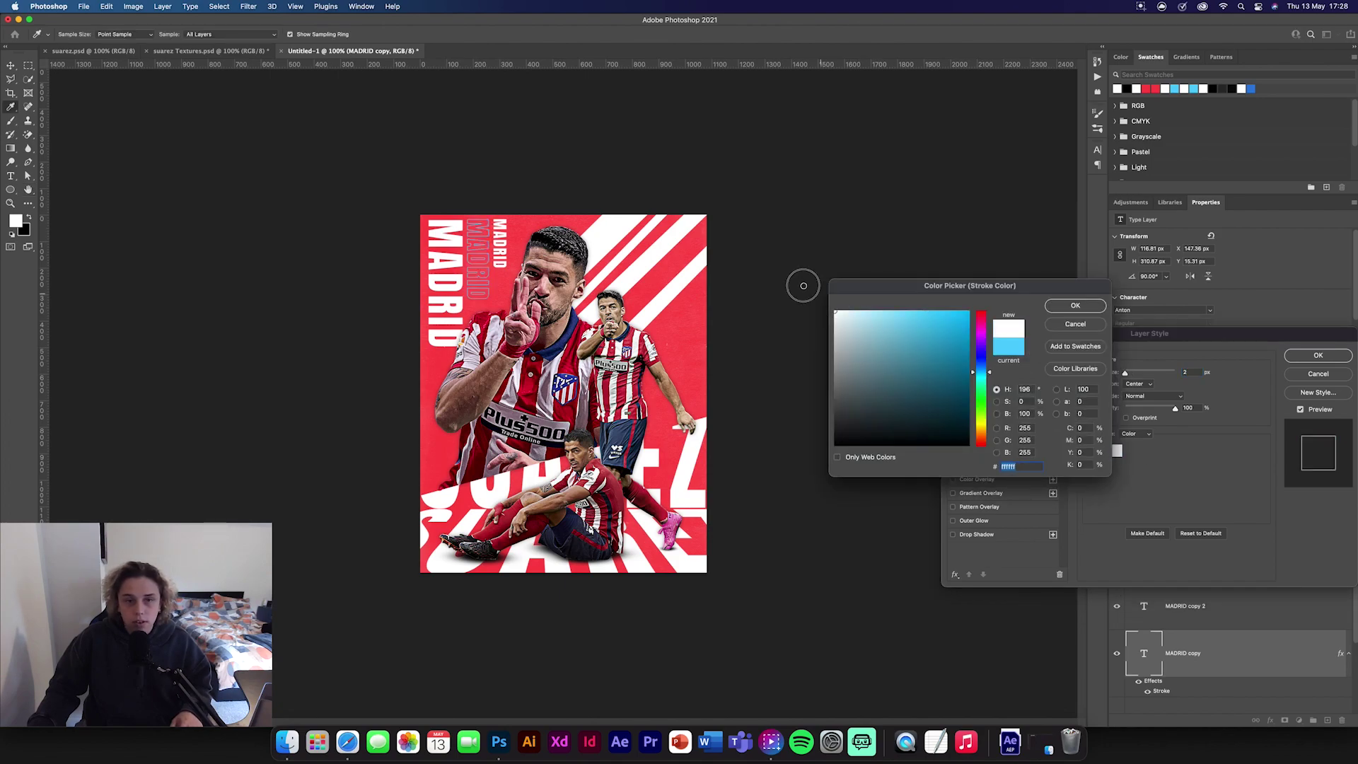
{"action": "left_click", "coordinate": [1075, 306]}
{"action": "left_click", "coordinate": [1318, 356]}
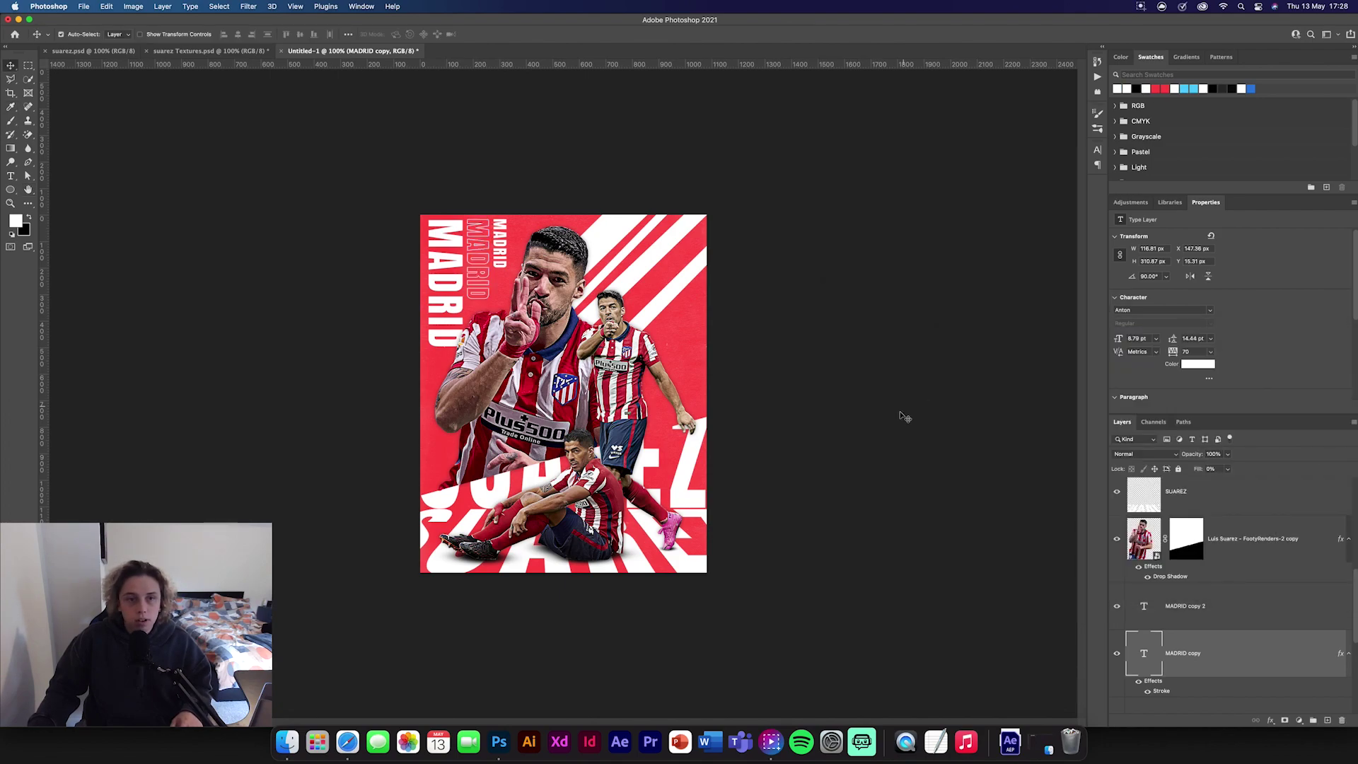
{"action": "left_click", "coordinate": [905, 414]}
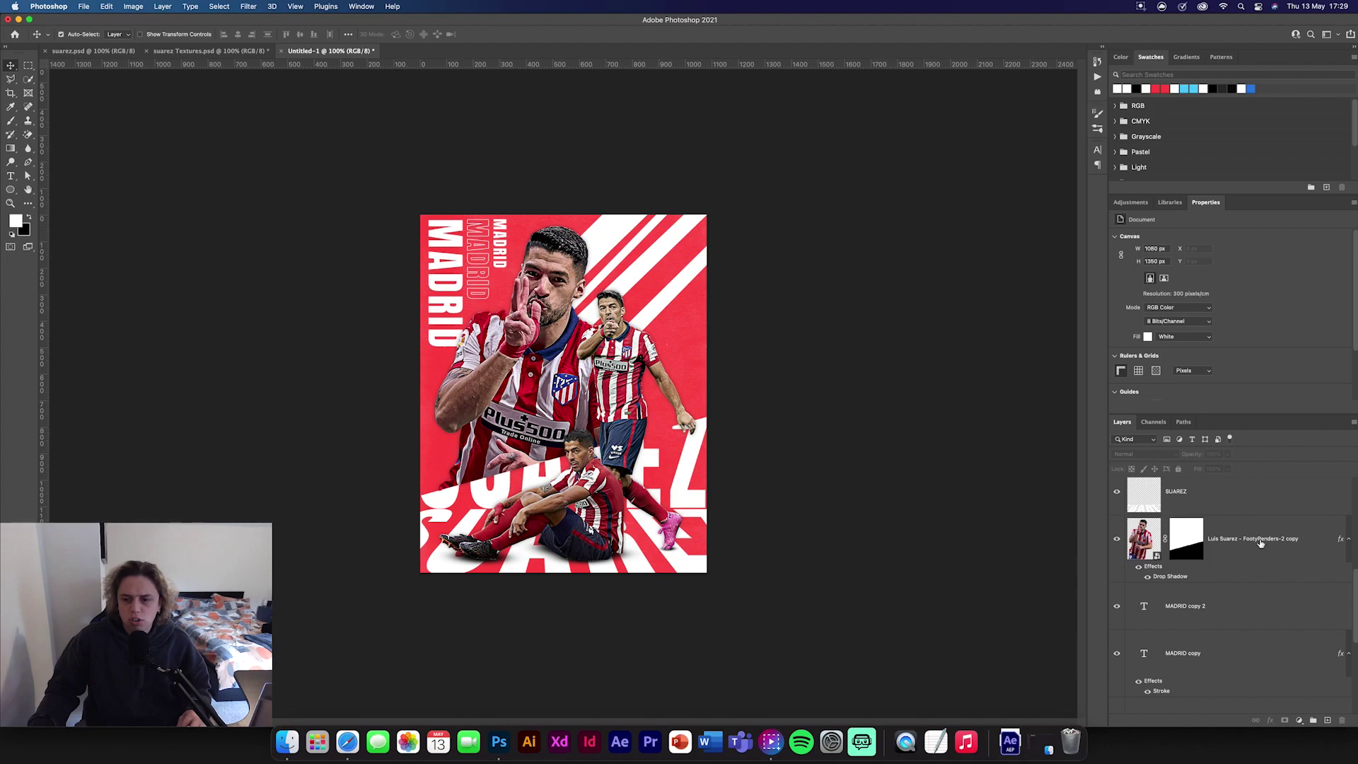
Step: Select all three MADRID text layers and align their top edges
{"action": "left_click", "coordinate": [1238, 617]}
{"action": "scroll", "coordinate": [1234, 622], "scroll_direction": "down", "scroll_amount": 3}
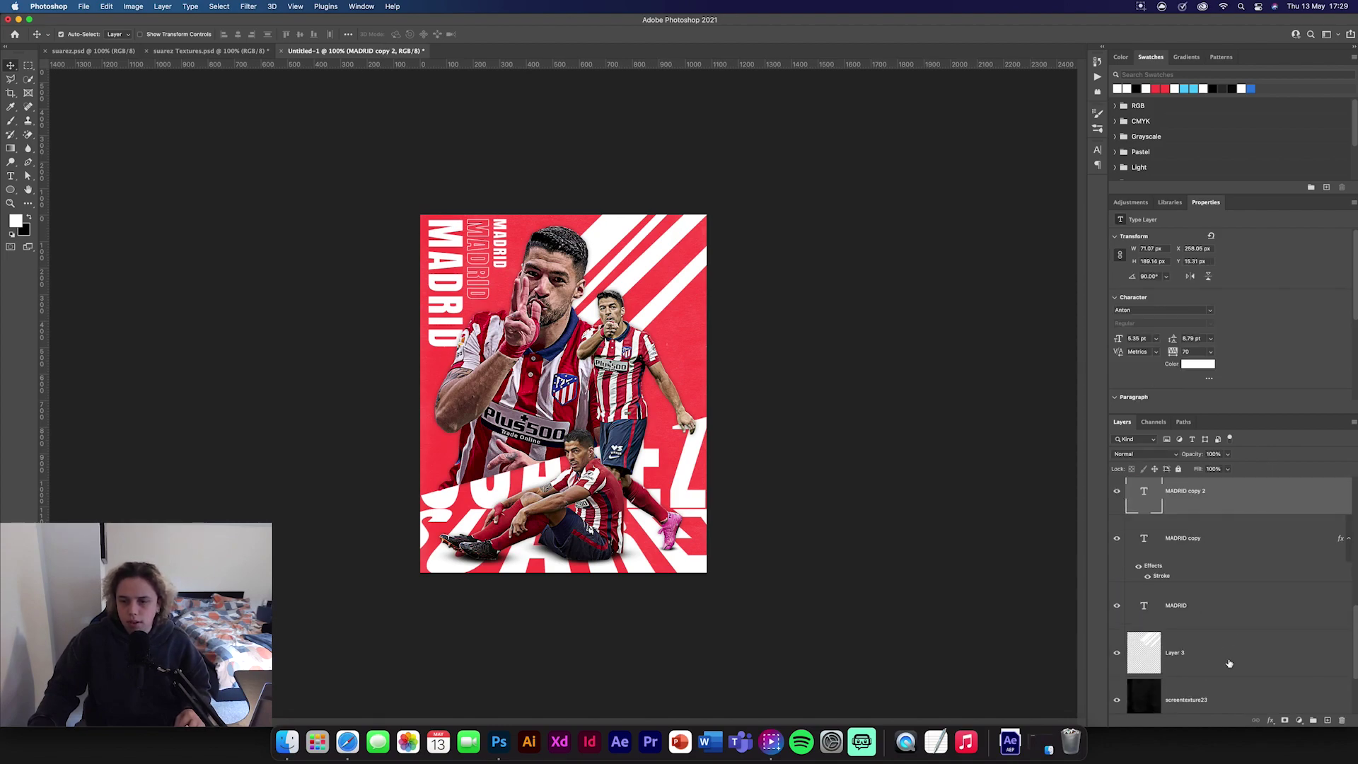
{"action": "left_click", "coordinate": [1215, 604], "text": "shift"}
{"action": "left_click", "coordinate": [286, 36]}
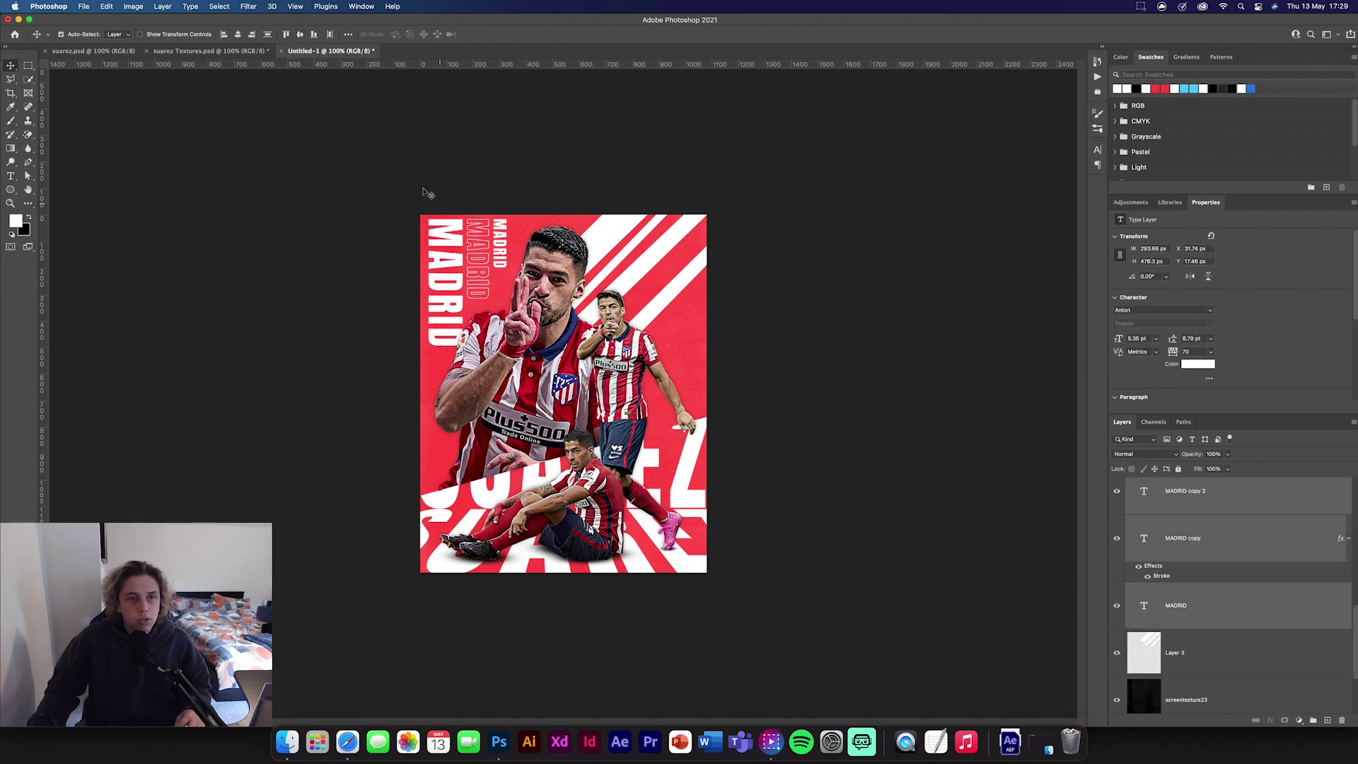
{"action": "left_click", "coordinate": [839, 353]}
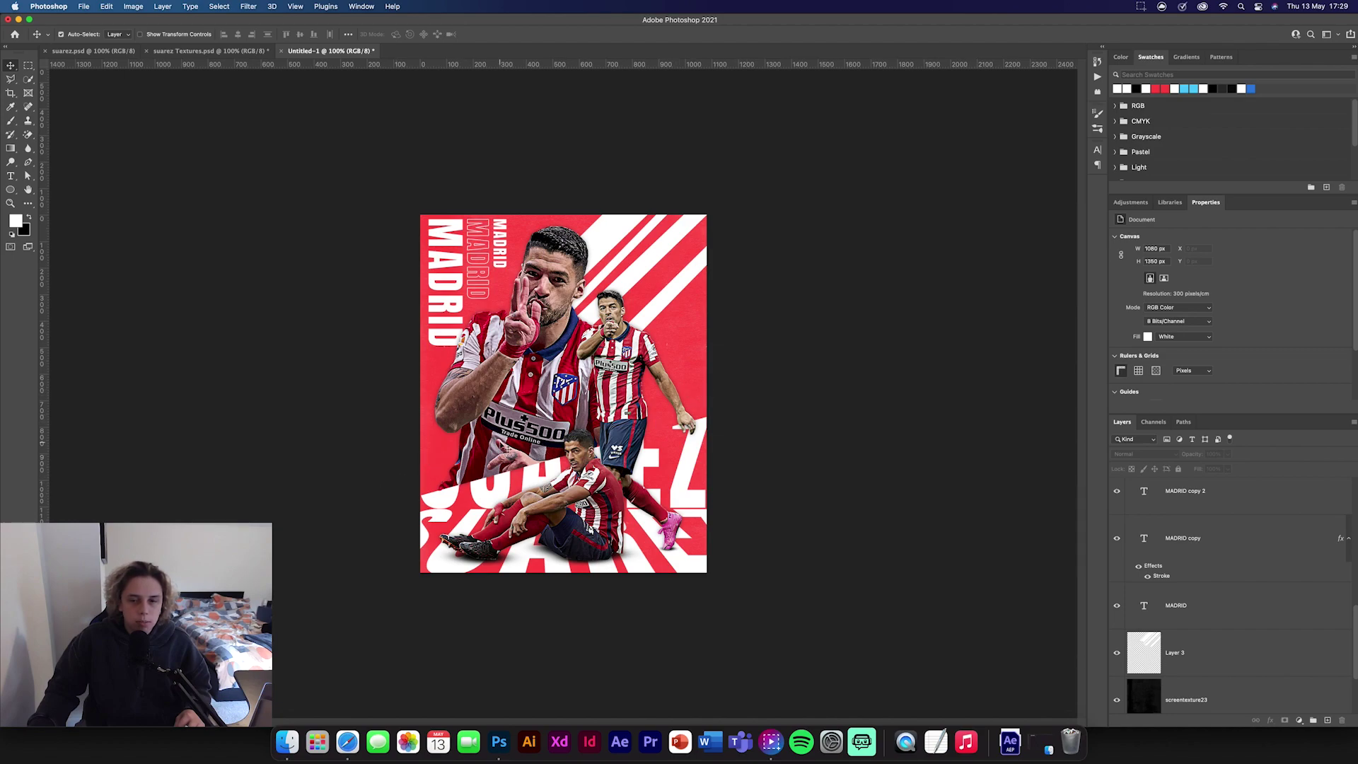
Step: Add white 500 text in Anton above the sitting player's layer, placed beside the large player's forearm
{"action": "scroll", "coordinate": [1252, 558], "scroll_direction": "down", "scroll_amount": 5}
{"action": "left_click", "coordinate": [1256, 506]}
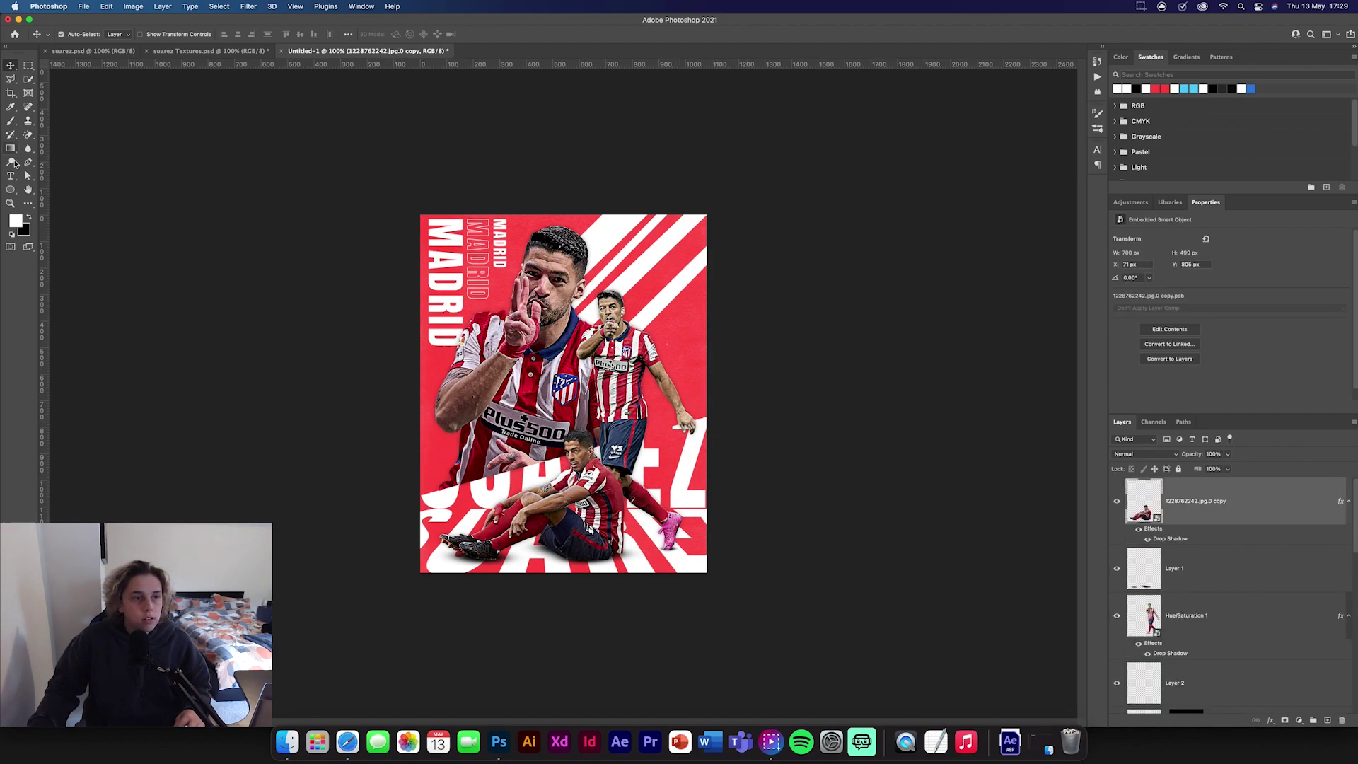
{"action": "left_click", "coordinate": [12, 177]}
{"action": "left_click", "coordinate": [486, 429]}
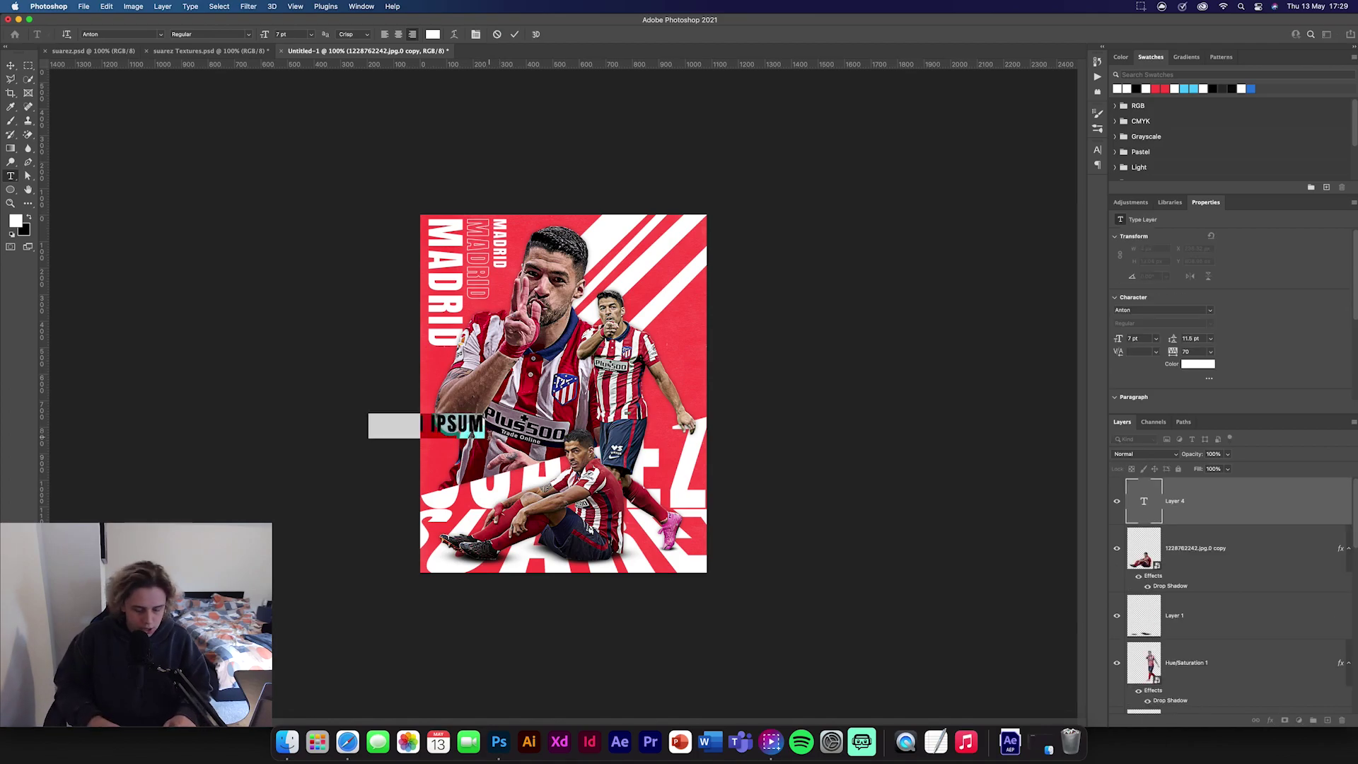
{"action": "type", "text": "500"}
{"action": "key", "text": "Escape"}
{"action": "key", "text": "v"}
Step: Enlarge the 500 text to about 15.7 pt and rotate it to follow the diagonal cut of the SUAREZ lettering
{"action": "key", "text": "super+equal"}
{"action": "key", "text": "super+equal"}
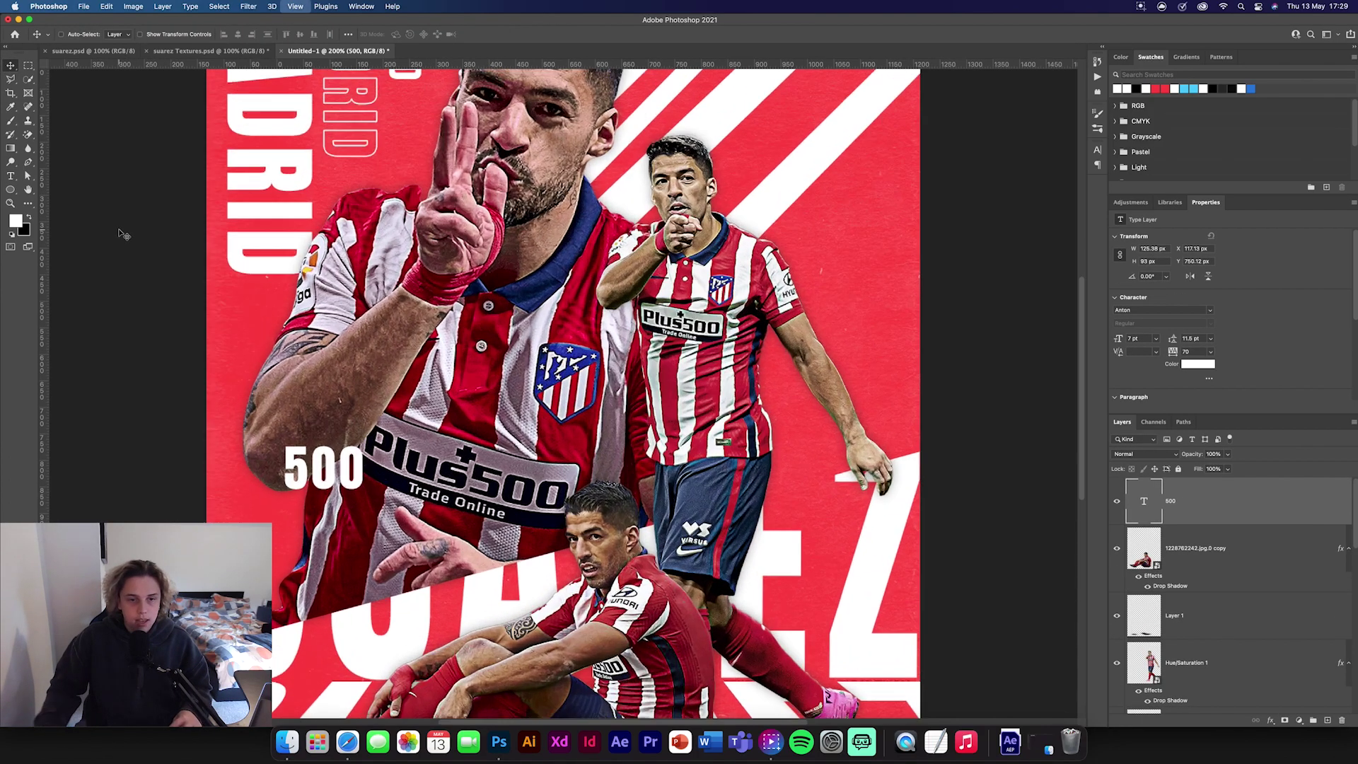
{"action": "left_click_drag", "start_coordinate": [287, 393], "coordinate": [430, 227]}
{"action": "key", "text": "super+t"}
{"action": "left_click_drag", "start_coordinate": [474, 317], "coordinate": [488, 421]}
{"action": "left_click", "coordinate": [537, 34]}
Step: Duplicate the tilted 500 text three times, lining the copies up end to end along the diagonal across the poster
{"action": "scroll", "coordinate": [210, 472], "scroll_direction": "right", "scroll_amount": 5}
{"action": "scroll", "coordinate": [210, 472], "scroll_direction": "up", "scroll_amount": 1}
{"action": "scroll", "coordinate": [211, 472], "scroll_direction": "left", "scroll_amount": 4}
{"action": "scroll", "coordinate": [210, 473], "scroll_direction": "down", "scroll_amount": 1}
{"action": "left_click_drag", "start_coordinate": [324, 486], "coordinate": [535, 486]}
{"action": "left_click_drag", "start_coordinate": [536, 390], "coordinate": [536, 391]}
{"action": "left_click_drag", "start_coordinate": [562, 440], "coordinate": [908, 324]}
Step: Group the four 500 text layers under the name 500 and move the group beneath the large player cutout layer
{"action": "left_click", "coordinate": [1202, 641], "text": "shift"}
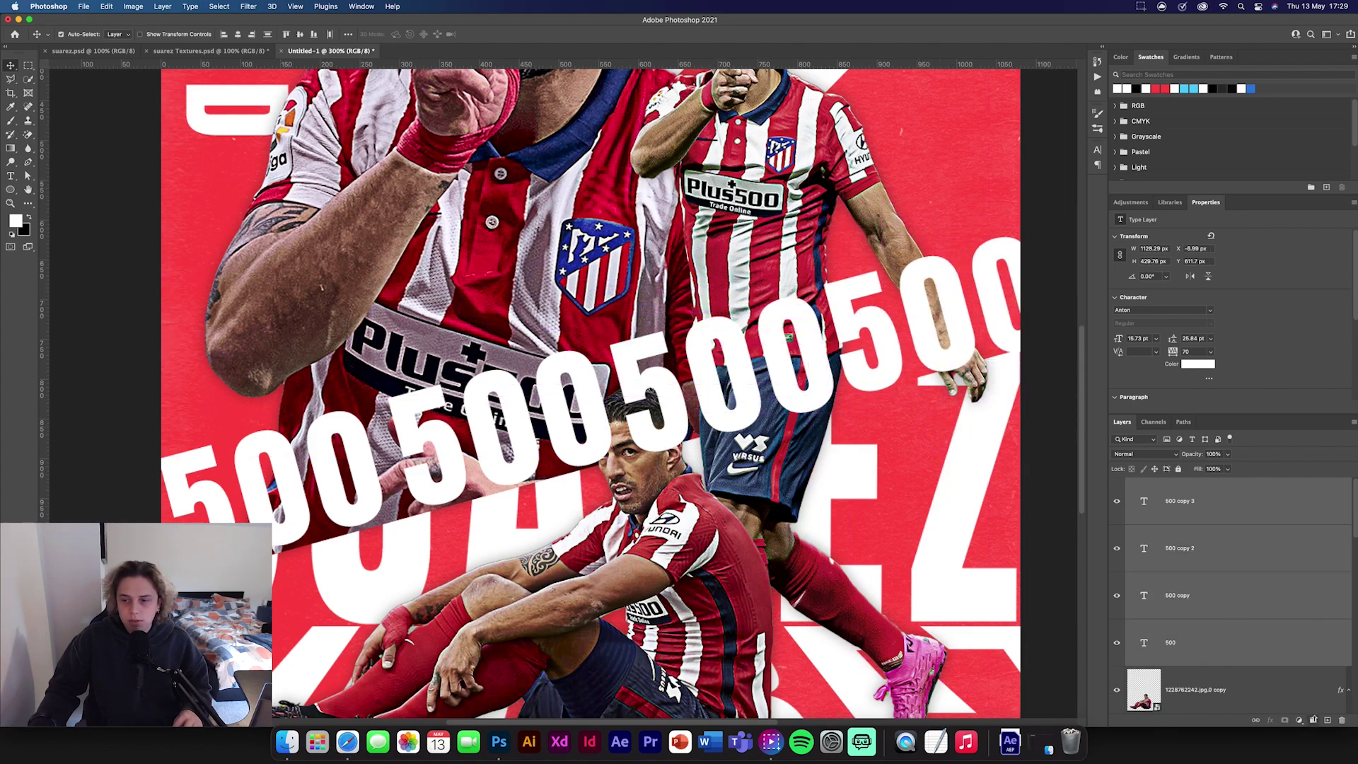
{"action": "key", "text": "super+g"}
{"action": "type", "text": "500"}
{"action": "key", "text": "Return"}
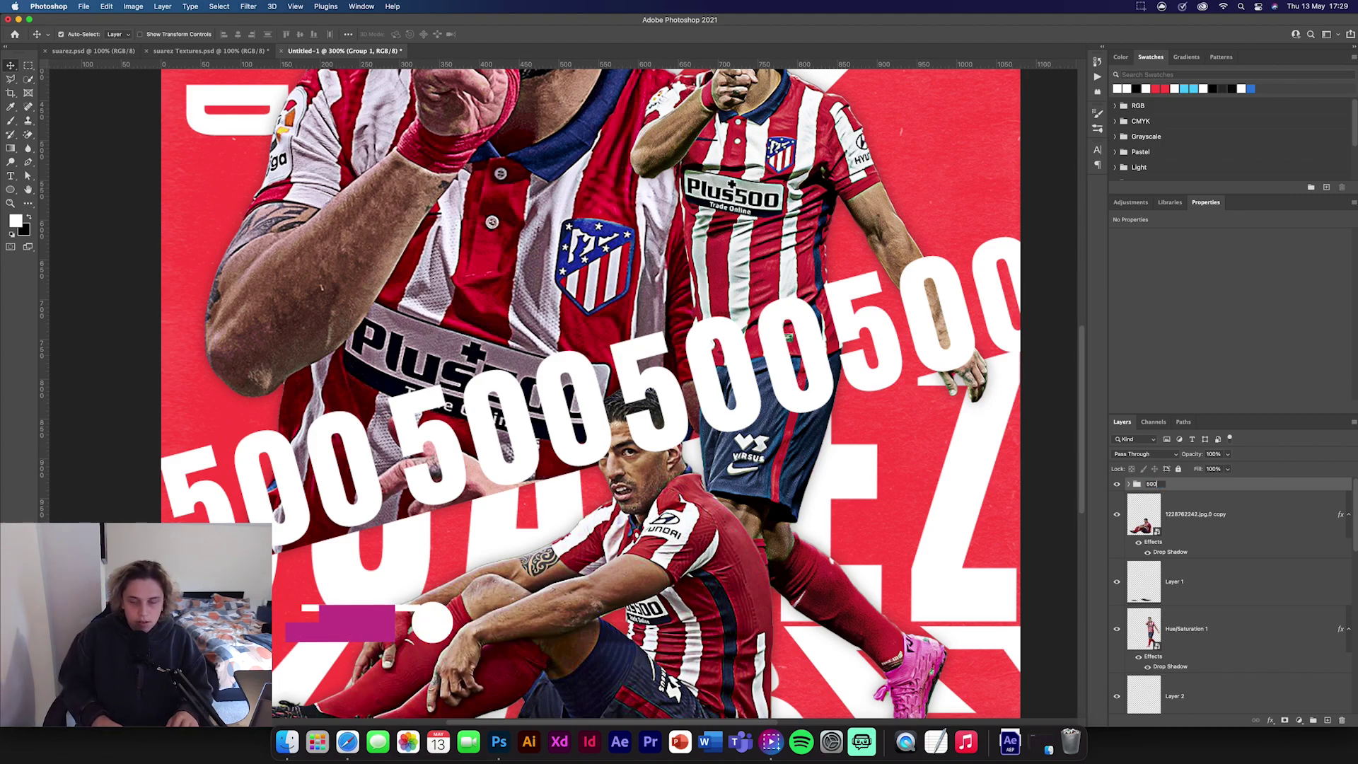
{"action": "left_click_drag", "start_coordinate": [1203, 483], "coordinate": [1203, 591]}
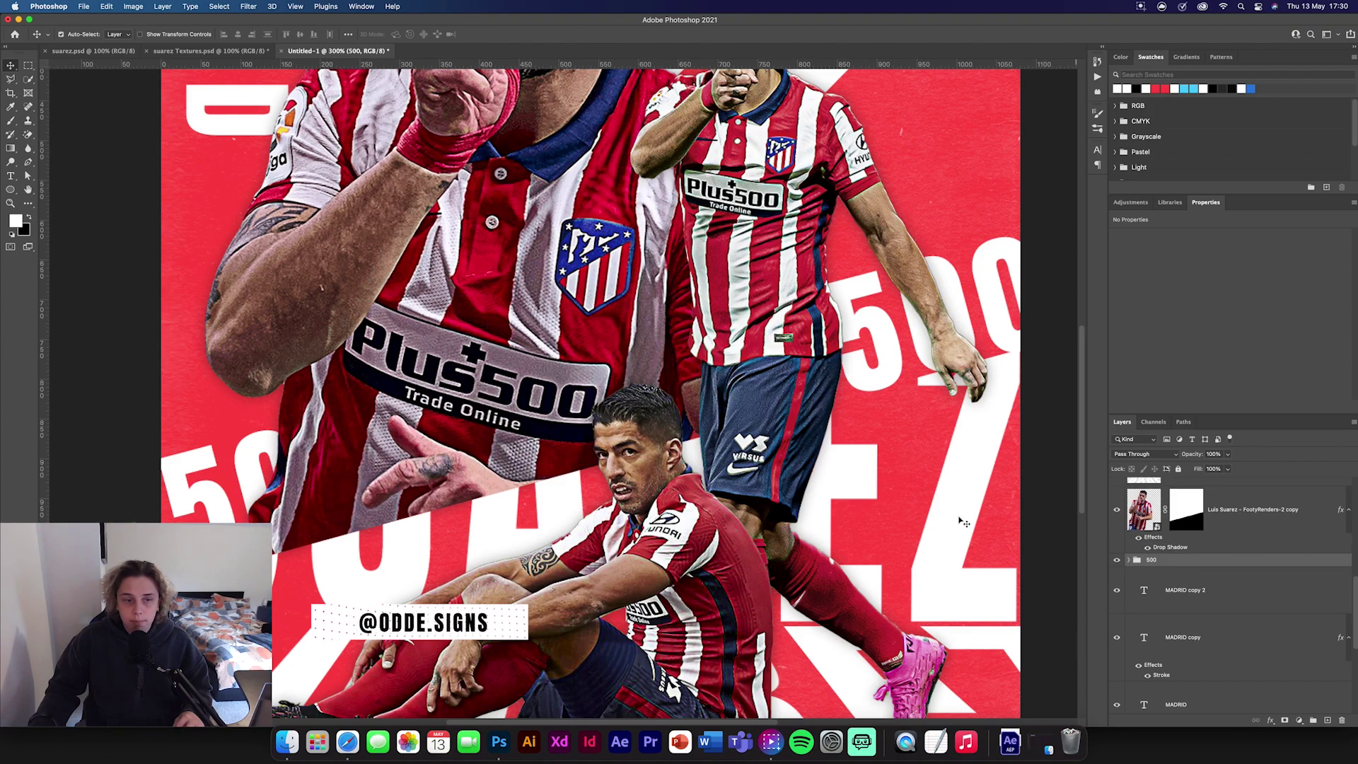
{"action": "key", "text": "super+minus"}
{"action": "key", "text": "super+minus"}
{"action": "left_click", "coordinate": [1145, 455]}
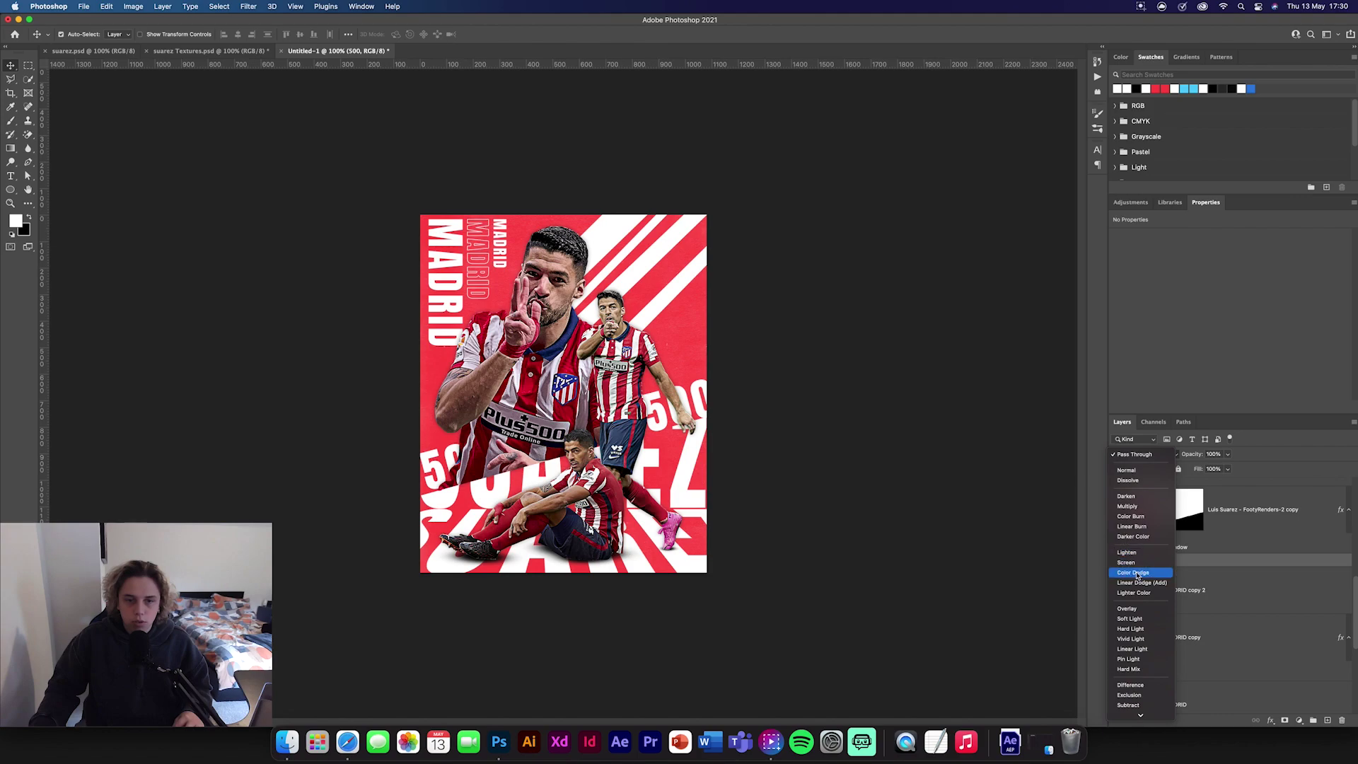
{"action": "left_click", "coordinate": [1259, 606]}
Step: Select the four text layers inside the 500 group and recolor them black
{"action": "left_click", "coordinate": [1129, 563]}
{"action": "scroll", "coordinate": [1241, 559], "scroll_direction": "down", "scroll_amount": 3}
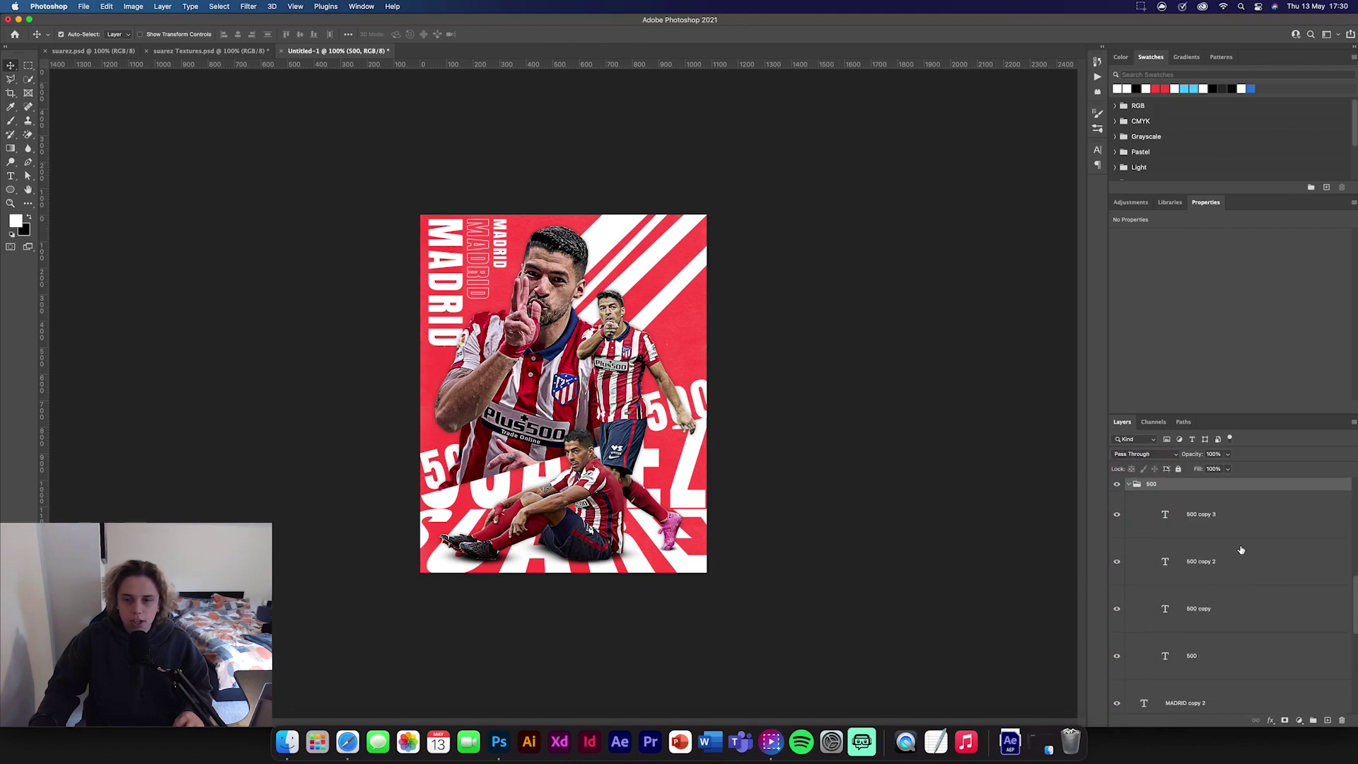
{"action": "left_click", "coordinate": [1243, 524]}
{"action": "left_click", "coordinate": [1231, 657], "text": "shift"}
{"action": "key", "text": "x"}
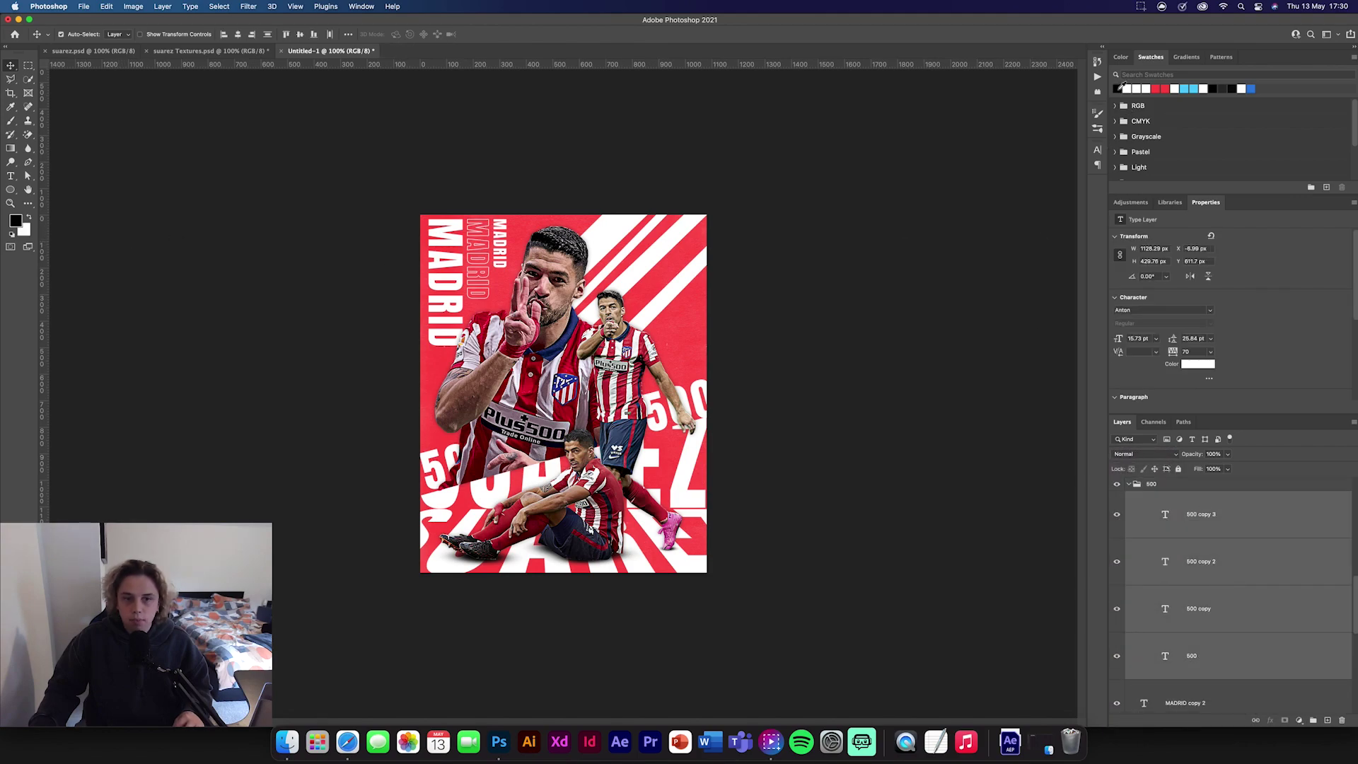
{"action": "key", "text": "alt+BackSpace"}
{"action": "left_click", "coordinate": [900, 410]}
Step: Collapse the 500 group, change its blend mode and lower its opacity so the numbers fade into the red background
{"action": "scroll", "coordinate": [1203, 580], "scroll_direction": "up", "scroll_amount": 3}
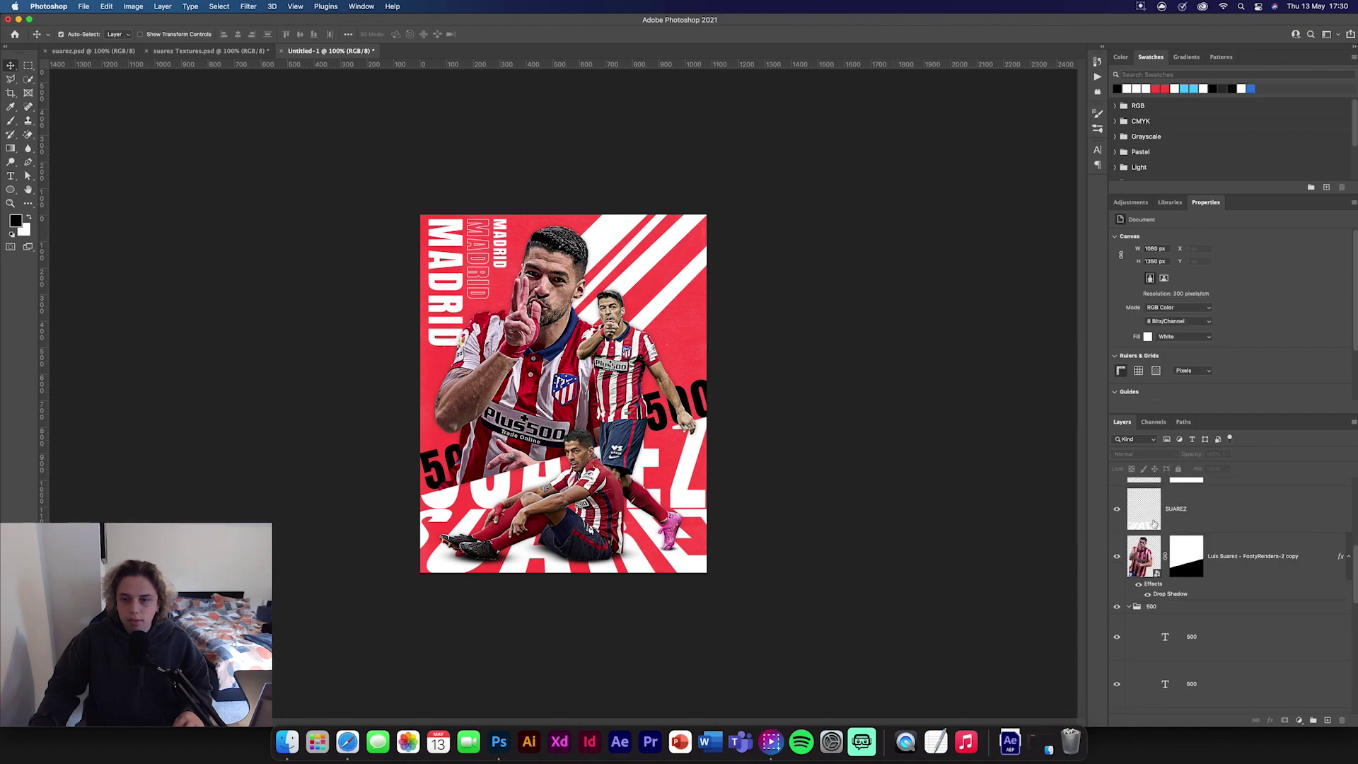
{"action": "left_click", "coordinate": [1158, 613]}
{"action": "left_click", "coordinate": [1128, 607]}
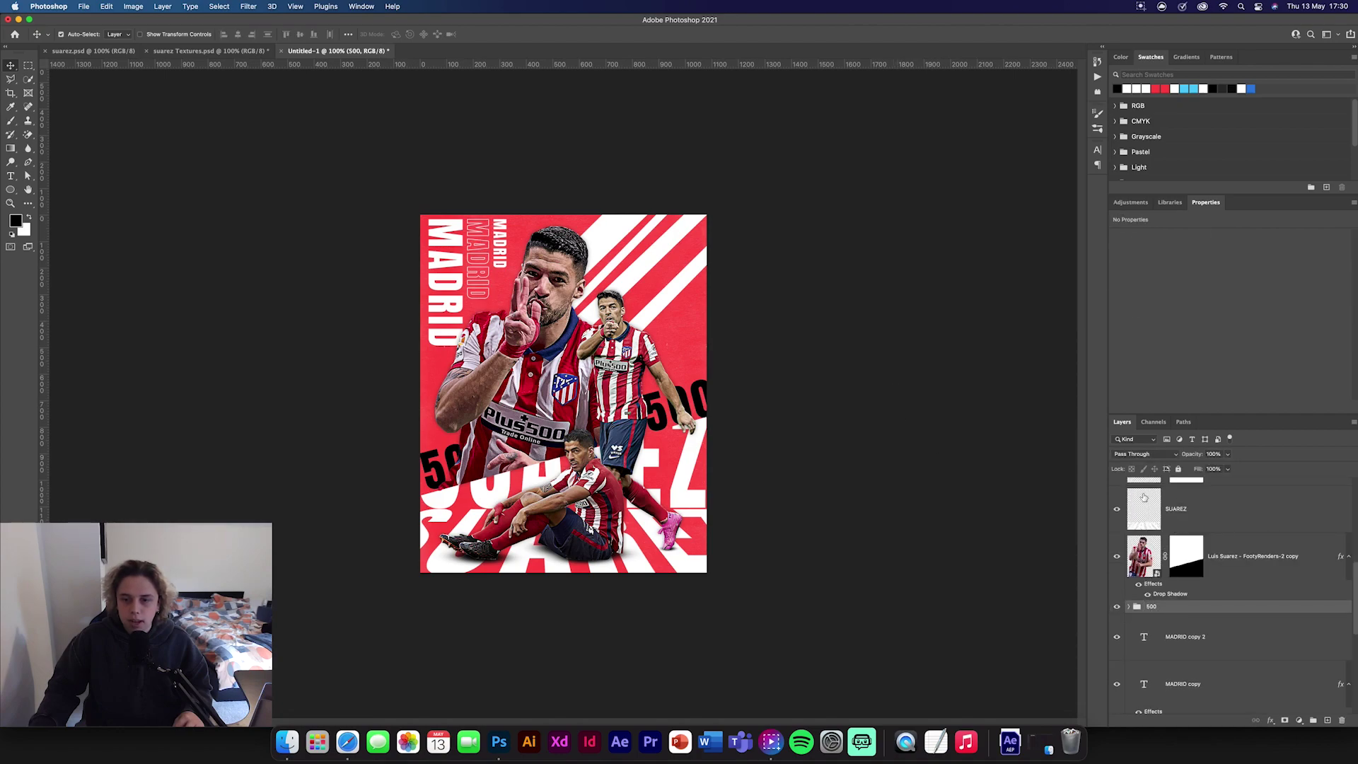
{"action": "left_click", "coordinate": [1140, 455]}
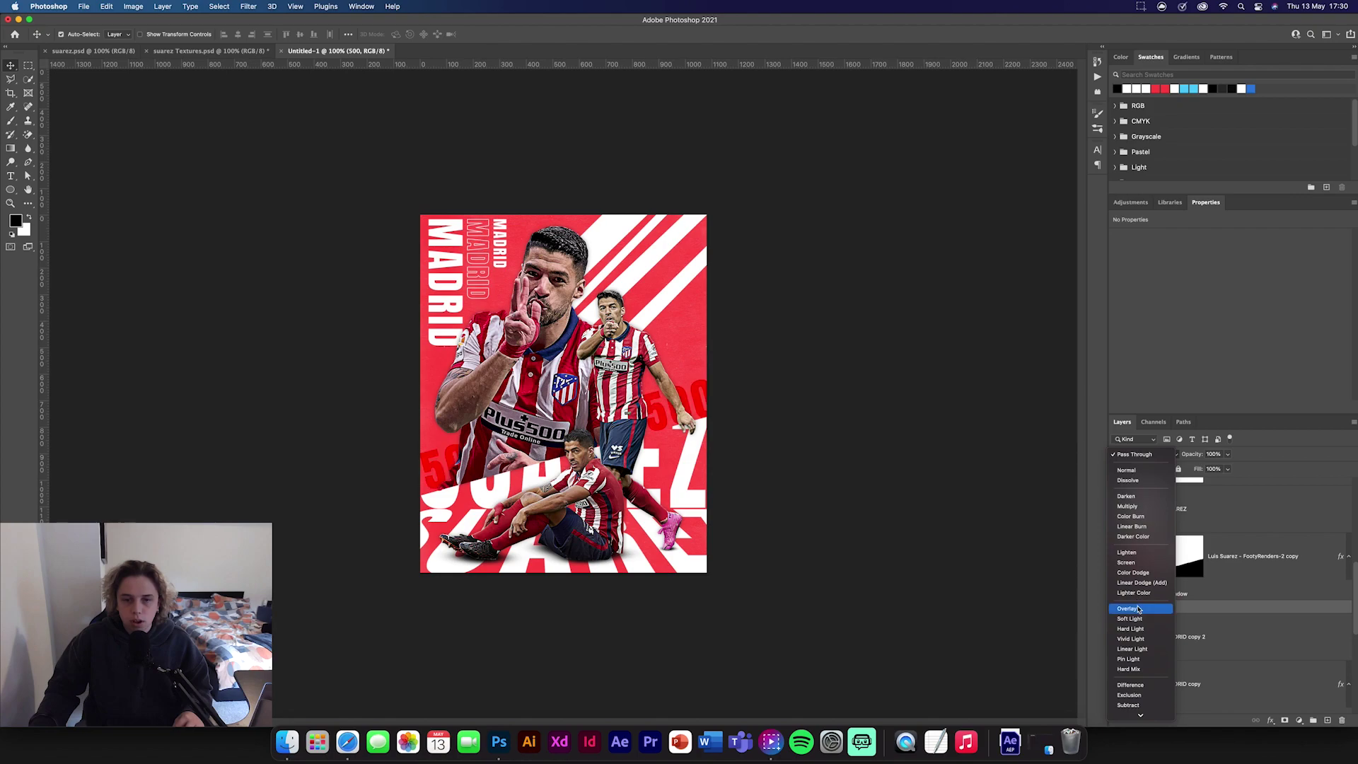
{"action": "left_click", "coordinate": [1128, 669]}
{"action": "mouse_move", "coordinate": [1202, 459]}
{"action": "left_mouse_down"}
{"action": "mouse_move", "coordinate": [1175, 458]}
{"action": "mouse_move", "coordinate": [1194, 458]}
{"action": "left_mouse_up"}
{"action": "left_click", "coordinate": [933, 530]}
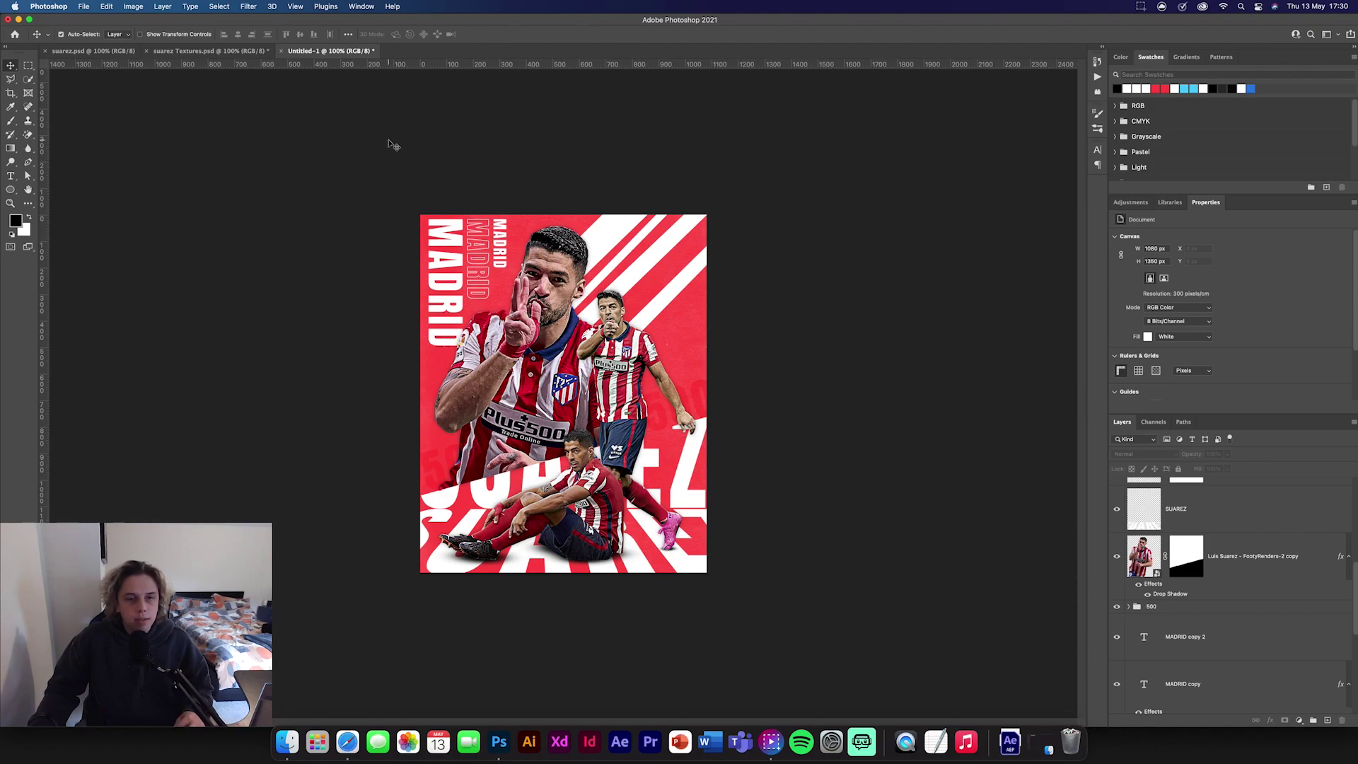
Step: Make the seated player the active top layer in the poster, and in suarez Textures.psd collapse and hide the images group, leaving the textures
{"action": "scroll", "coordinate": [1242, 505], "scroll_direction": "up", "scroll_amount": 5}
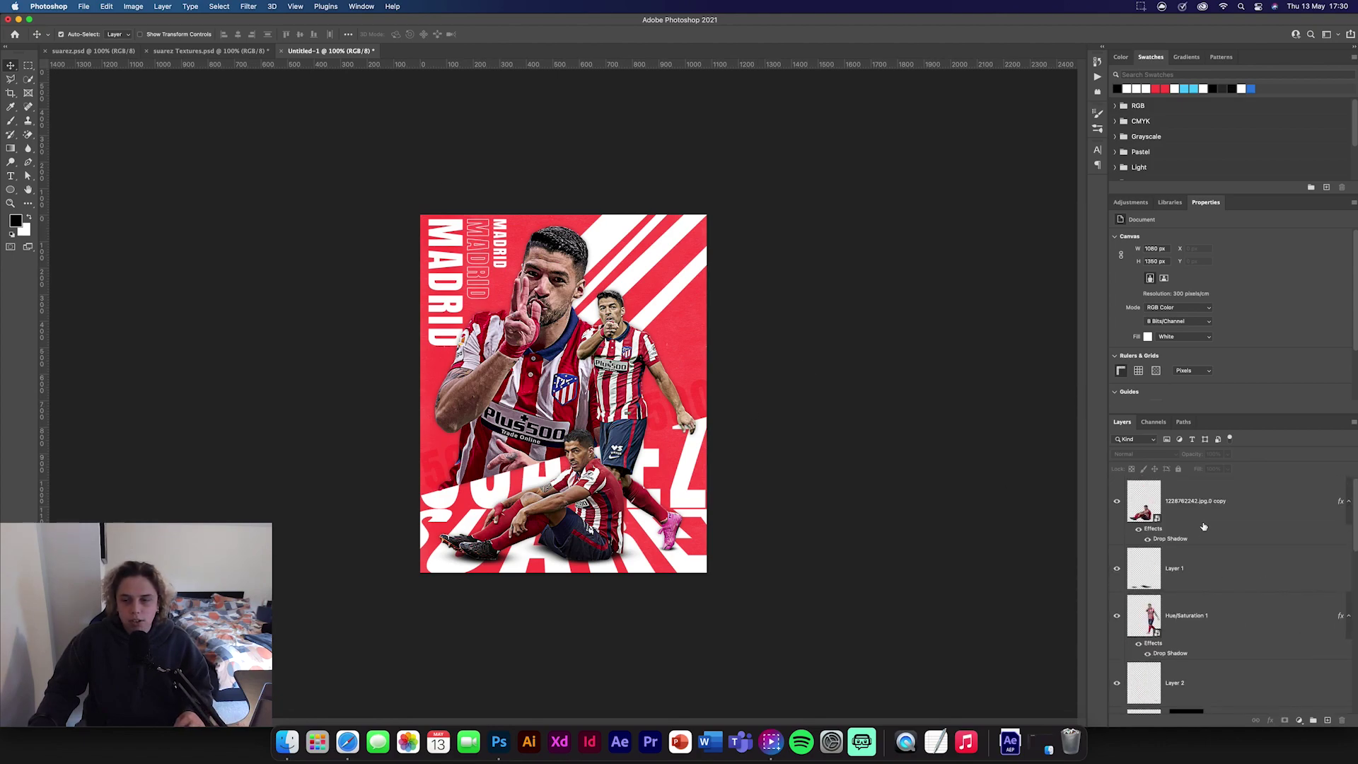
{"action": "left_click", "coordinate": [184, 51]}
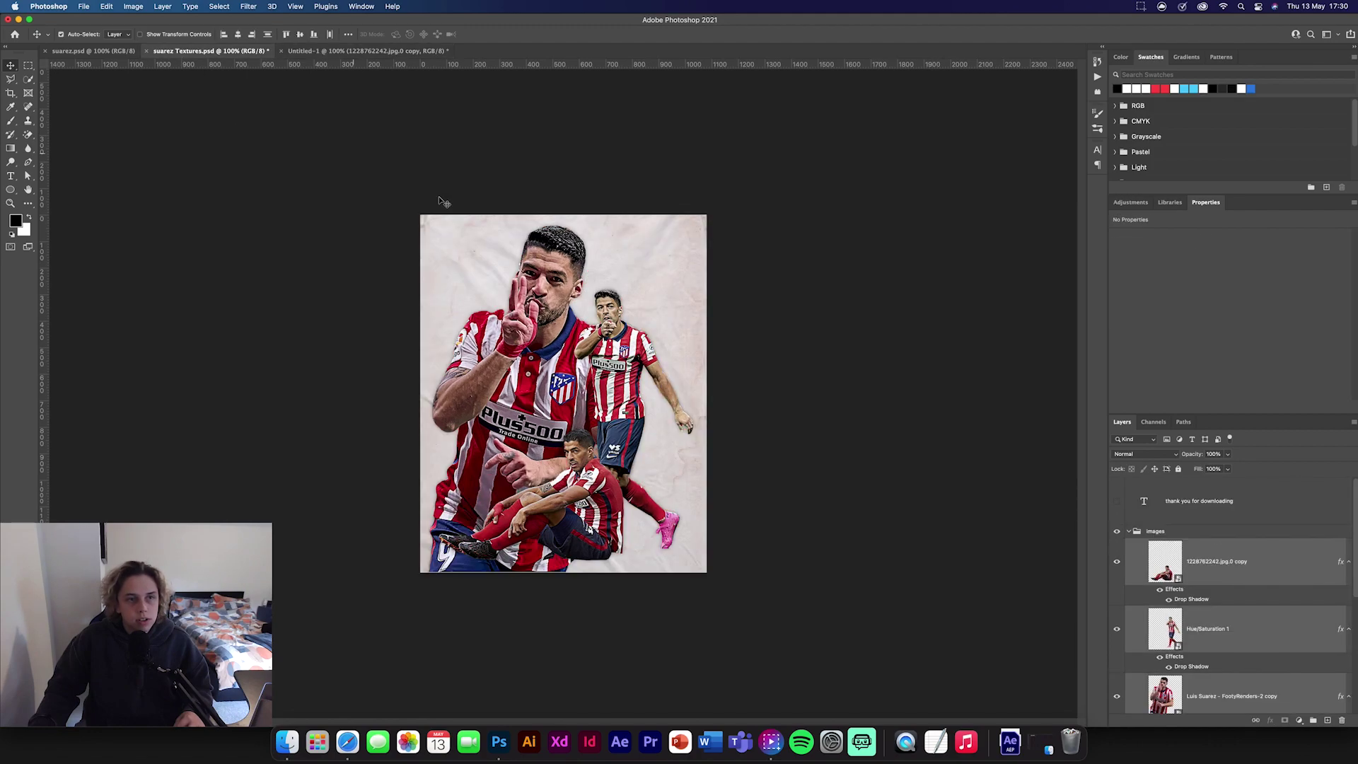
{"action": "left_click", "coordinate": [1129, 531]}
{"action": "left_click", "coordinate": [1117, 531]}
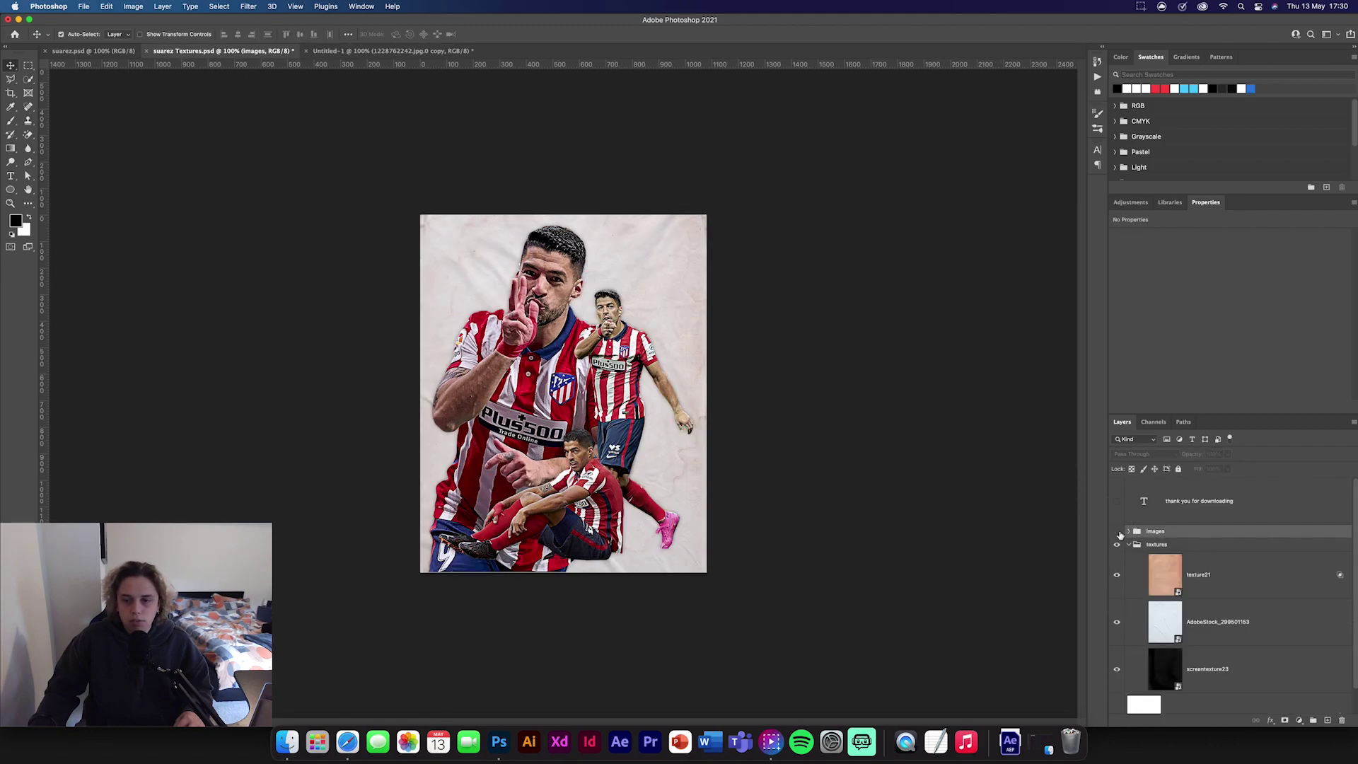
{"action": "left_click", "coordinate": [1251, 624]}
{"action": "left_click", "coordinate": [1234, 584]}
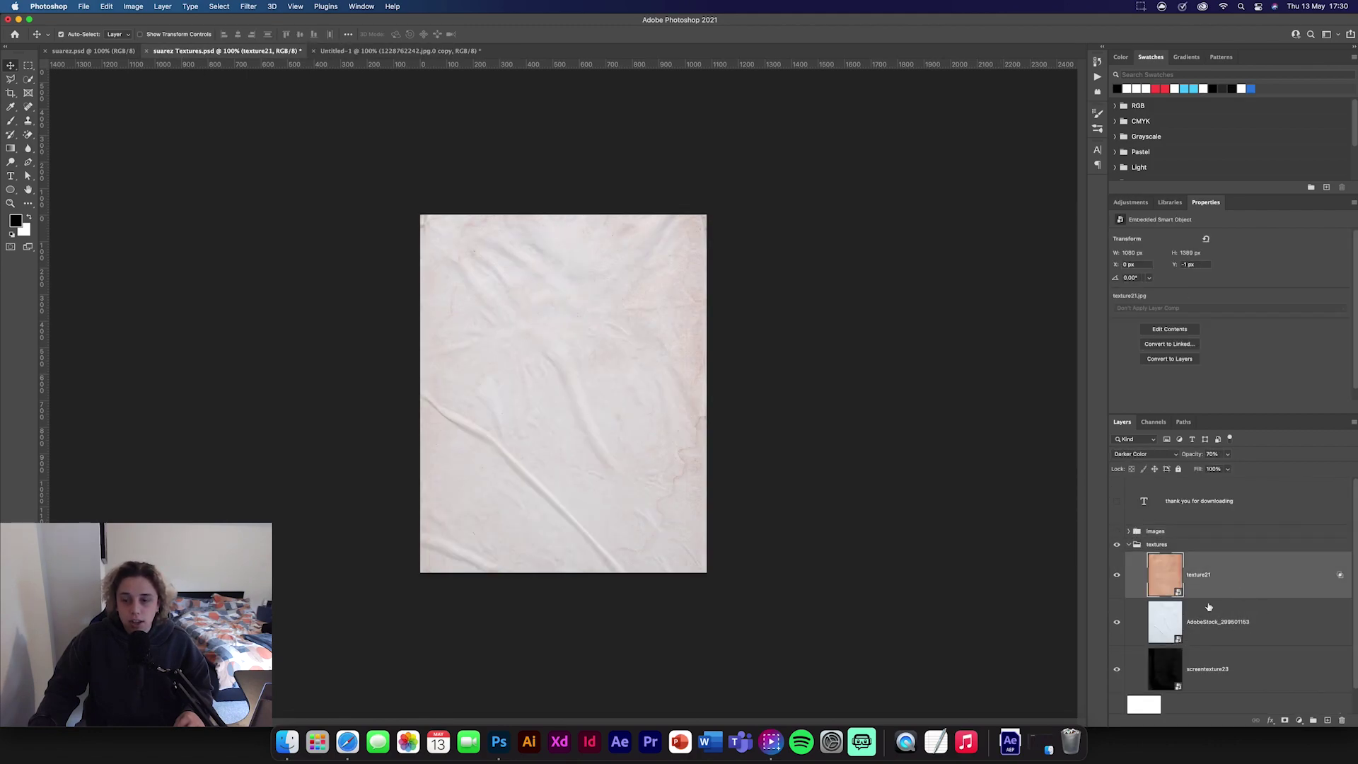
{"action": "left_click", "coordinate": [1249, 621]}
{"action": "left_click", "coordinate": [1243, 588]}
Step: Copy texture21 to the top of the poster's layers and enlarge it to about 1176 × 1513 px, covering the canvas
{"action": "left_click_drag", "start_coordinate": [1258, 579], "coordinate": [586, 400]}
{"action": "key", "text": "super+t"}
{"action": "left_click_drag", "start_coordinate": [704, 391], "coordinate": [719, 390]}
{"action": "left_click", "coordinate": [503, 36]}
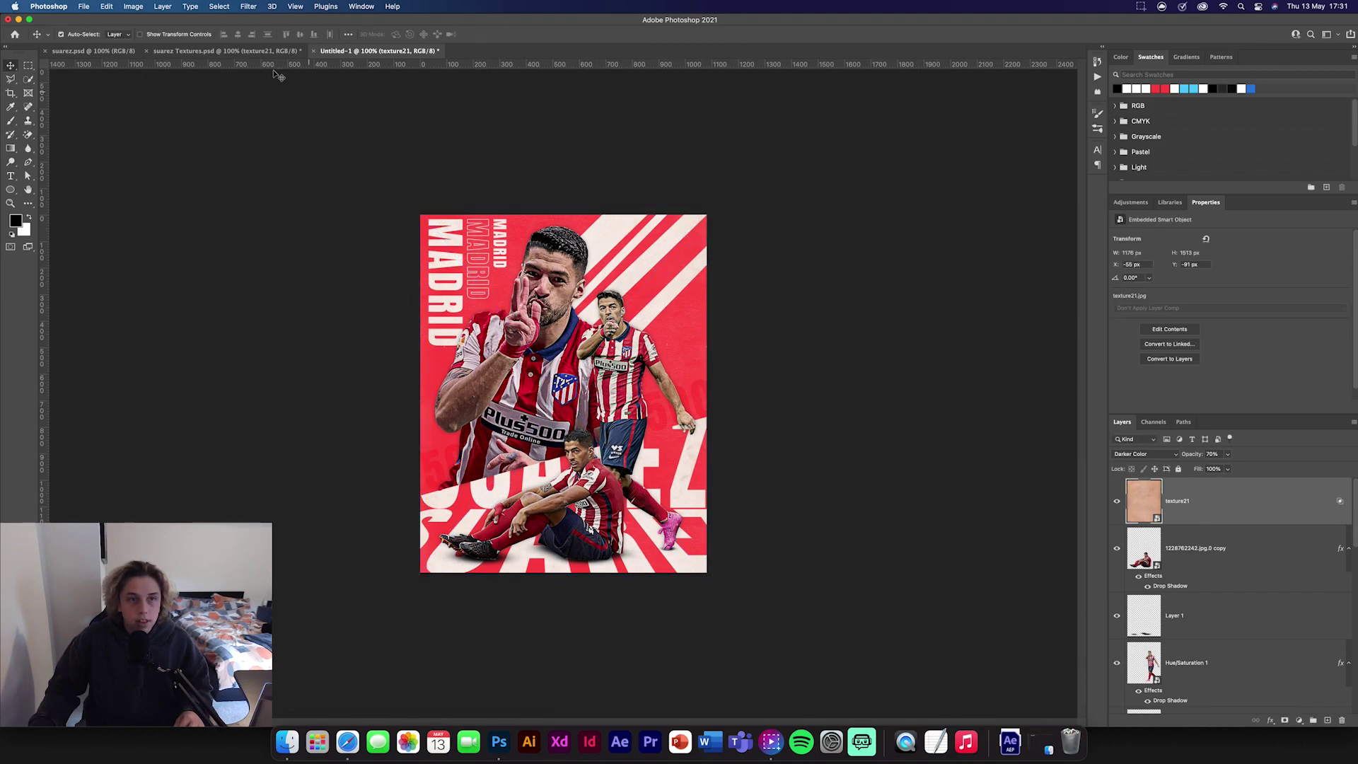
Step: Copy AdobeStock_299501153 from suarez Textures.psd above texture21 in the poster and enlarge it to about 1176 × 1764 px
{"action": "left_click", "coordinate": [226, 51]}
{"action": "left_click_drag", "start_coordinate": [1256, 621], "coordinate": [576, 387]}
{"action": "key", "text": "super+t"}
{"action": "left_click_drag", "start_coordinate": [706, 411], "coordinate": [716, 410]}
{"action": "left_click", "coordinate": [502, 34]}
Step: Stamp all visible layers into a new merged layer above the AdobeStock_299501153 texture
{"action": "left_click", "coordinate": [1243, 564]}
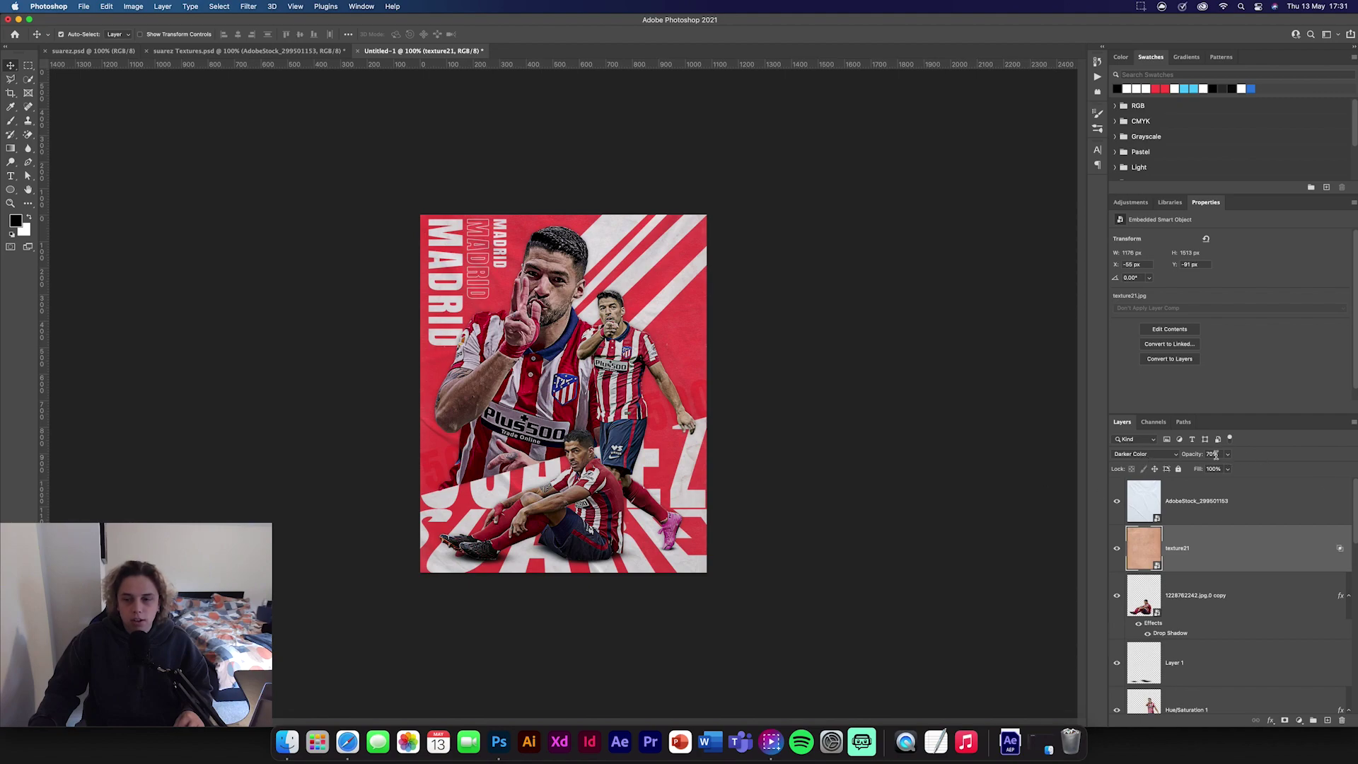
{"action": "left_click", "coordinate": [1249, 500]}
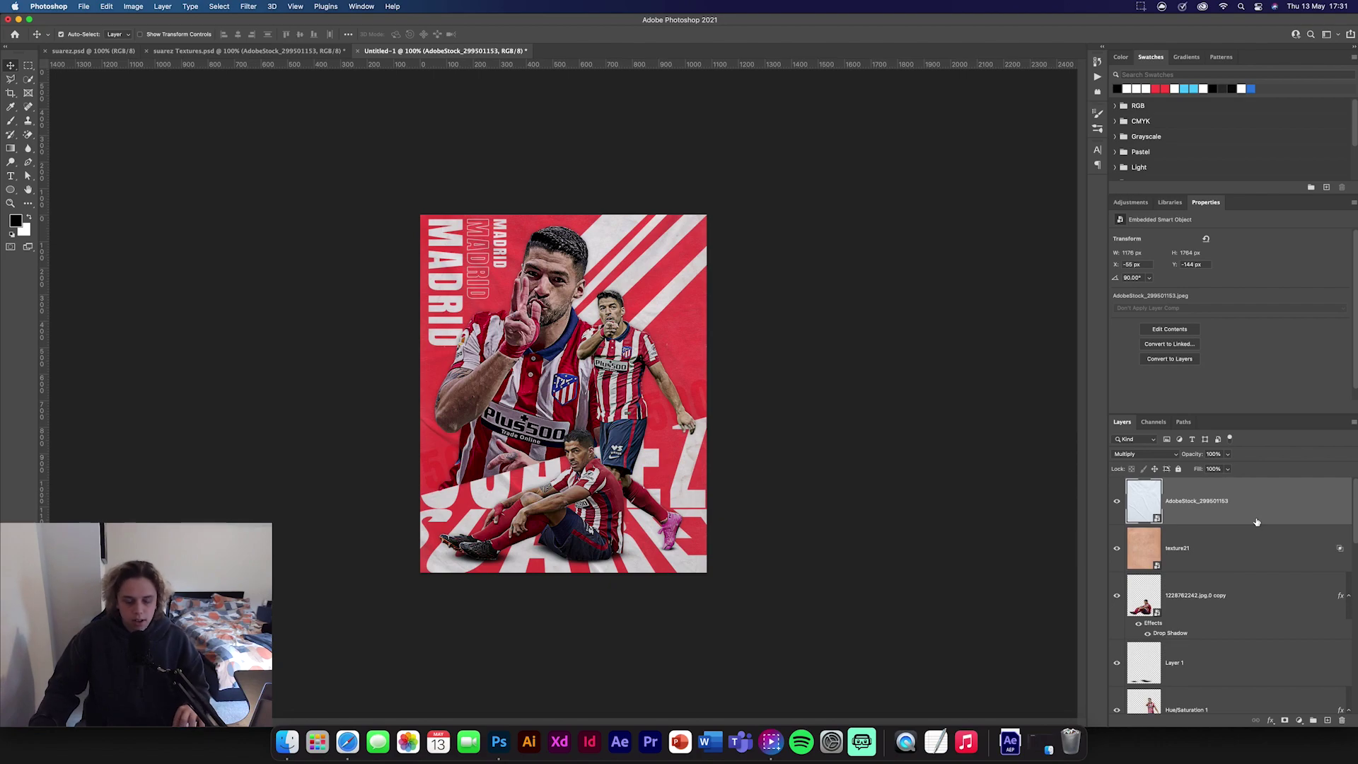
{"action": "key", "text": "super+shift+alt+e"}
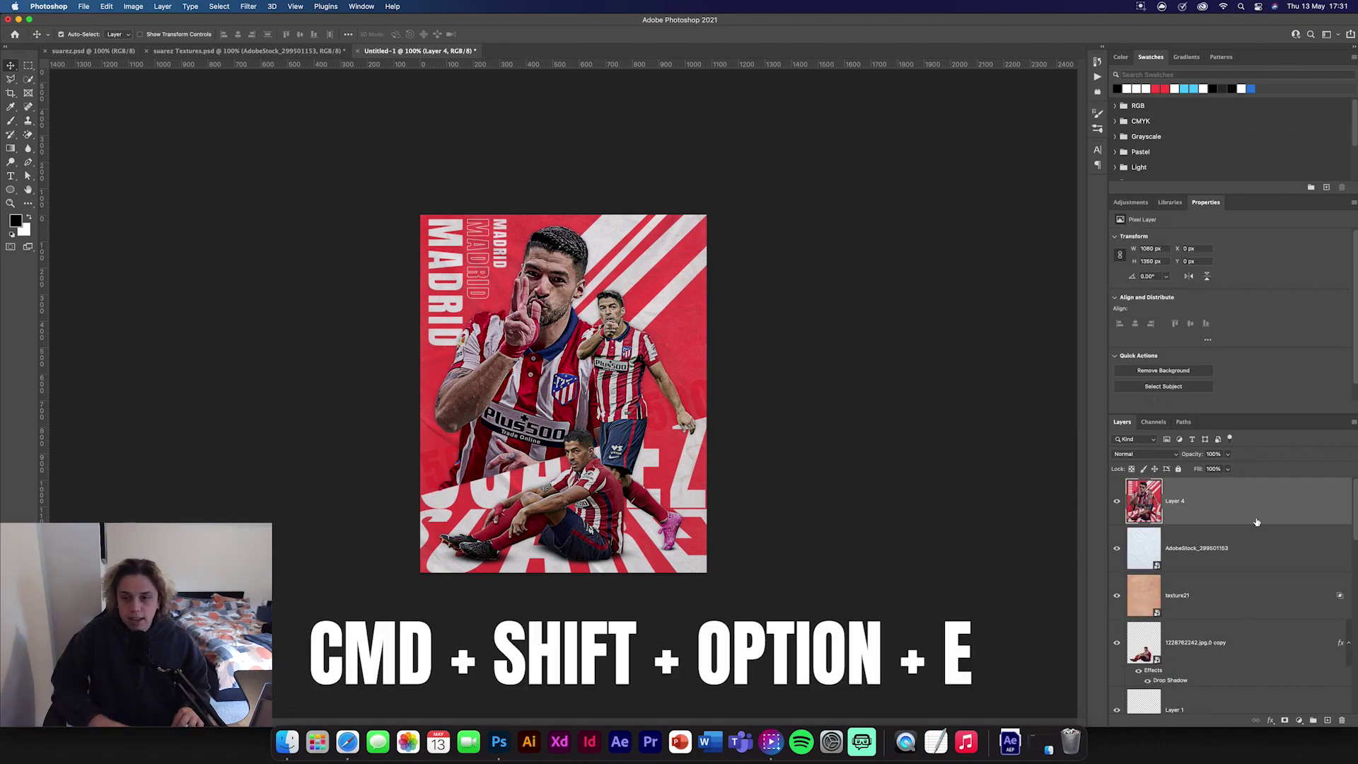
{"action": "left_click", "coordinate": [248, 6]}
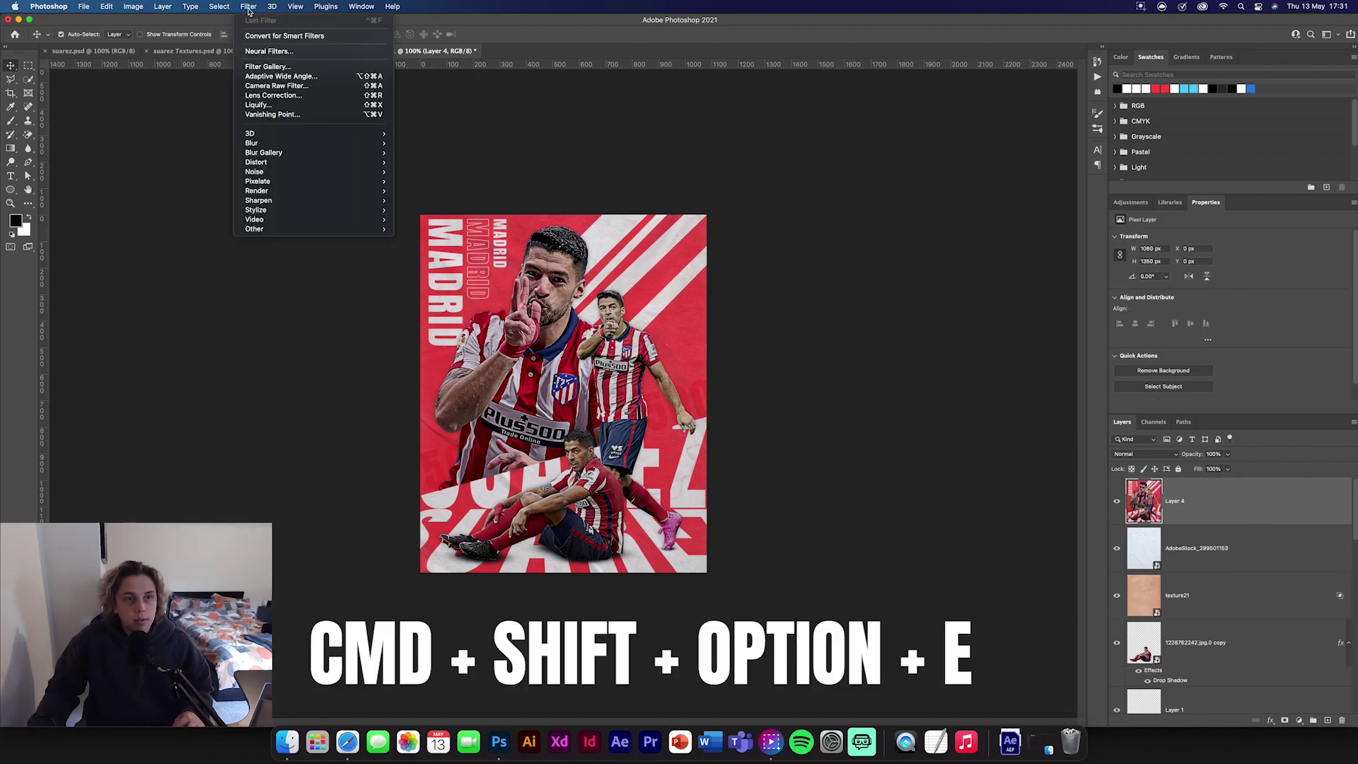
{"action": "key", "text": "Escape"}
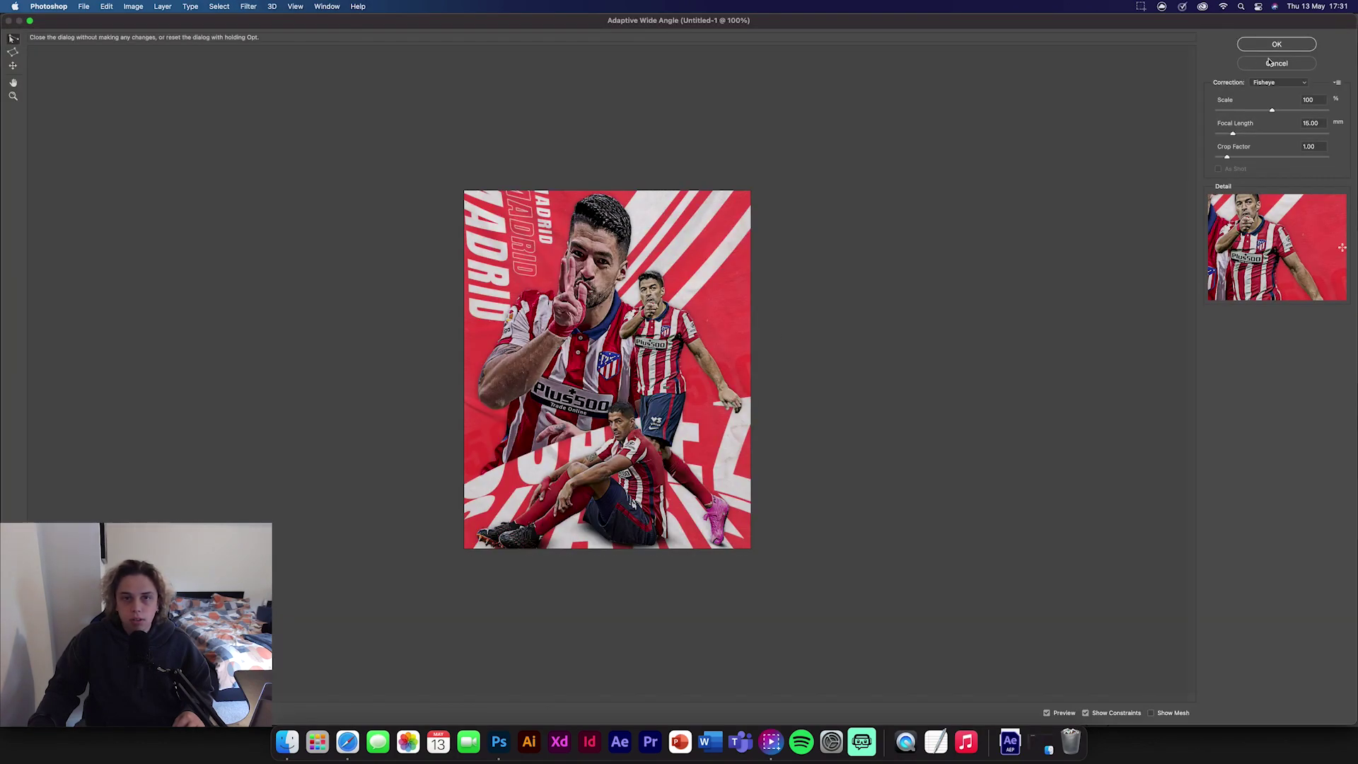
{"action": "left_click", "coordinate": [1270, 62]}
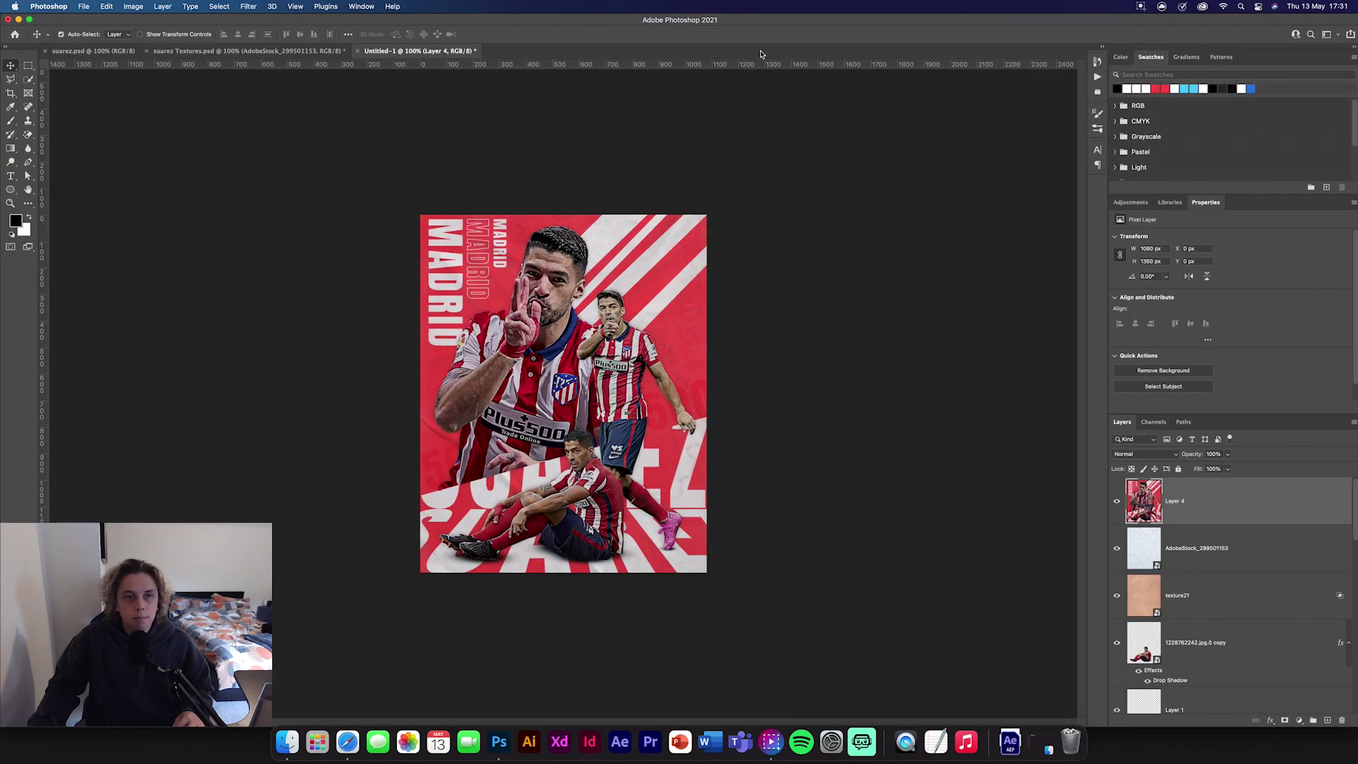
Step: In the Camera Raw filter, set Exposure +0.15, Contrast +49, Highlights +17, Shadows -11, Whites +40, Blacks -19, Texture +38, Clarity +21 and Vibrance +10
{"action": "left_click", "coordinate": [251, 7]}
{"action": "left_click", "coordinate": [283, 86]}
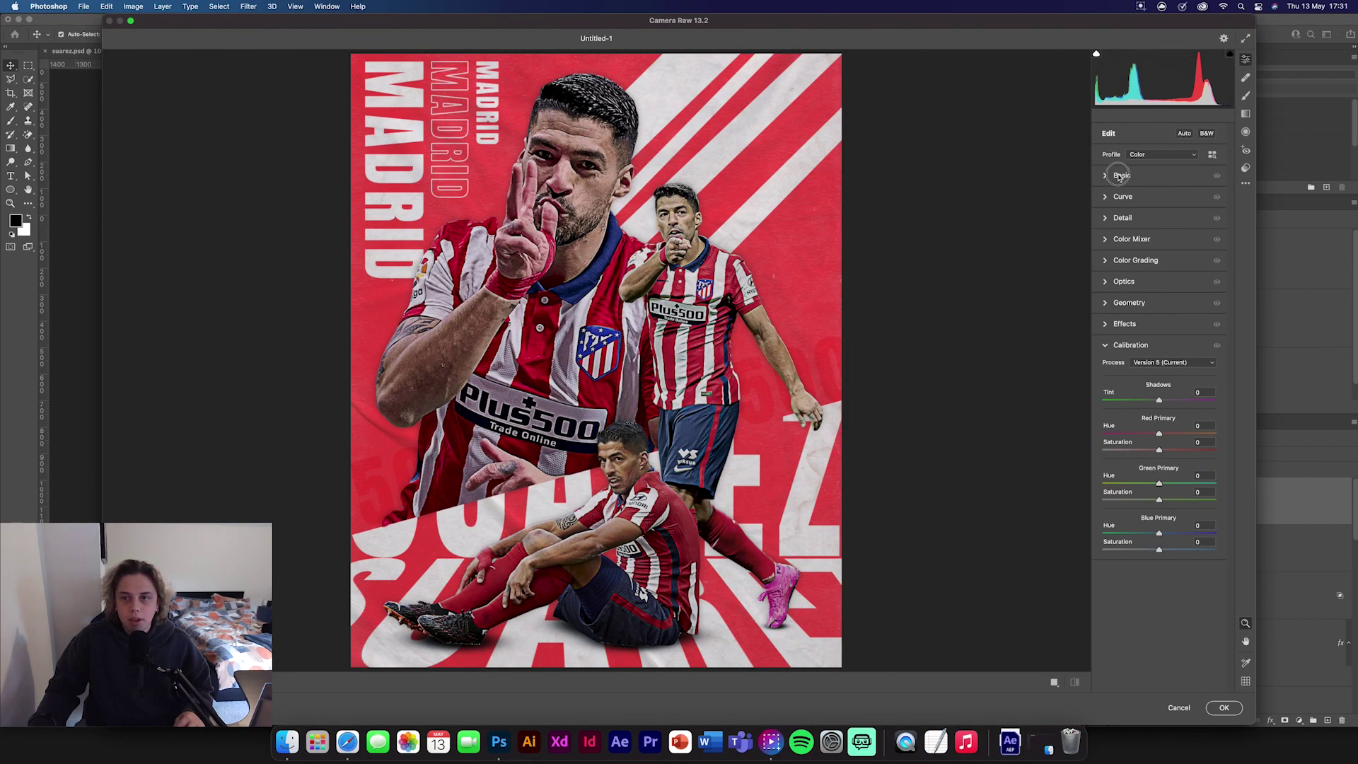
{"action": "left_click_drag", "start_coordinate": [1159, 263], "coordinate": [1161, 318]}
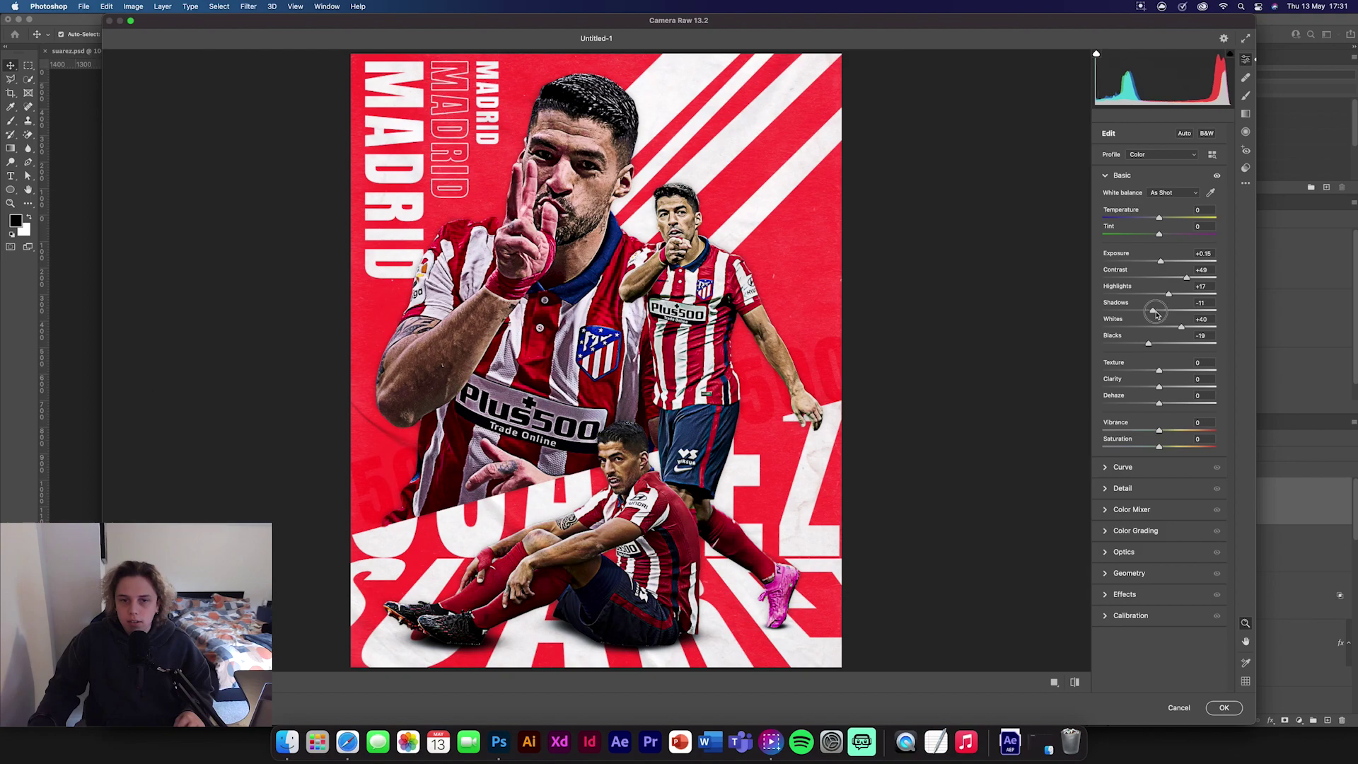
{"action": "left_click_drag", "start_coordinate": [1161, 371], "coordinate": [1165, 431]}
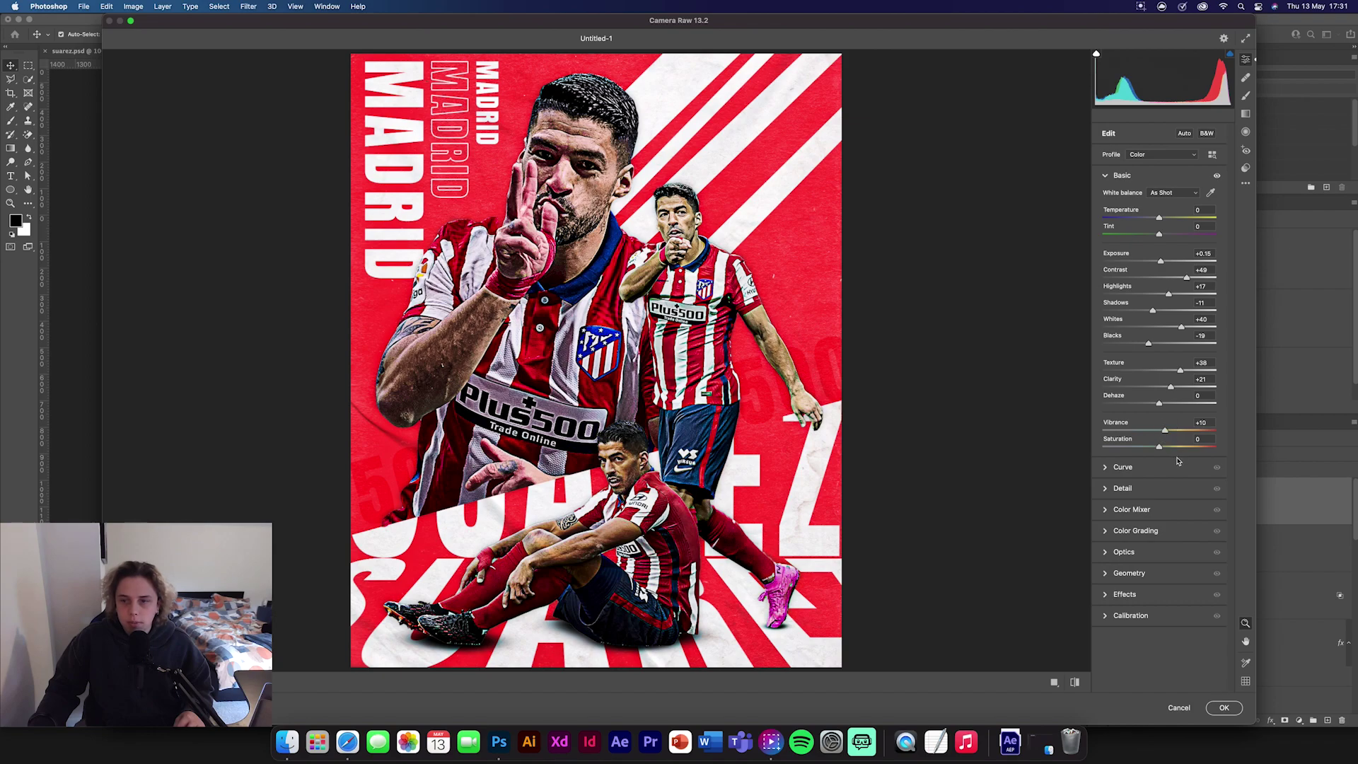
Step: Add a darker-tone point to the point curve and raise a highlight point to input 235, output 239
{"action": "left_click", "coordinate": [1122, 468]}
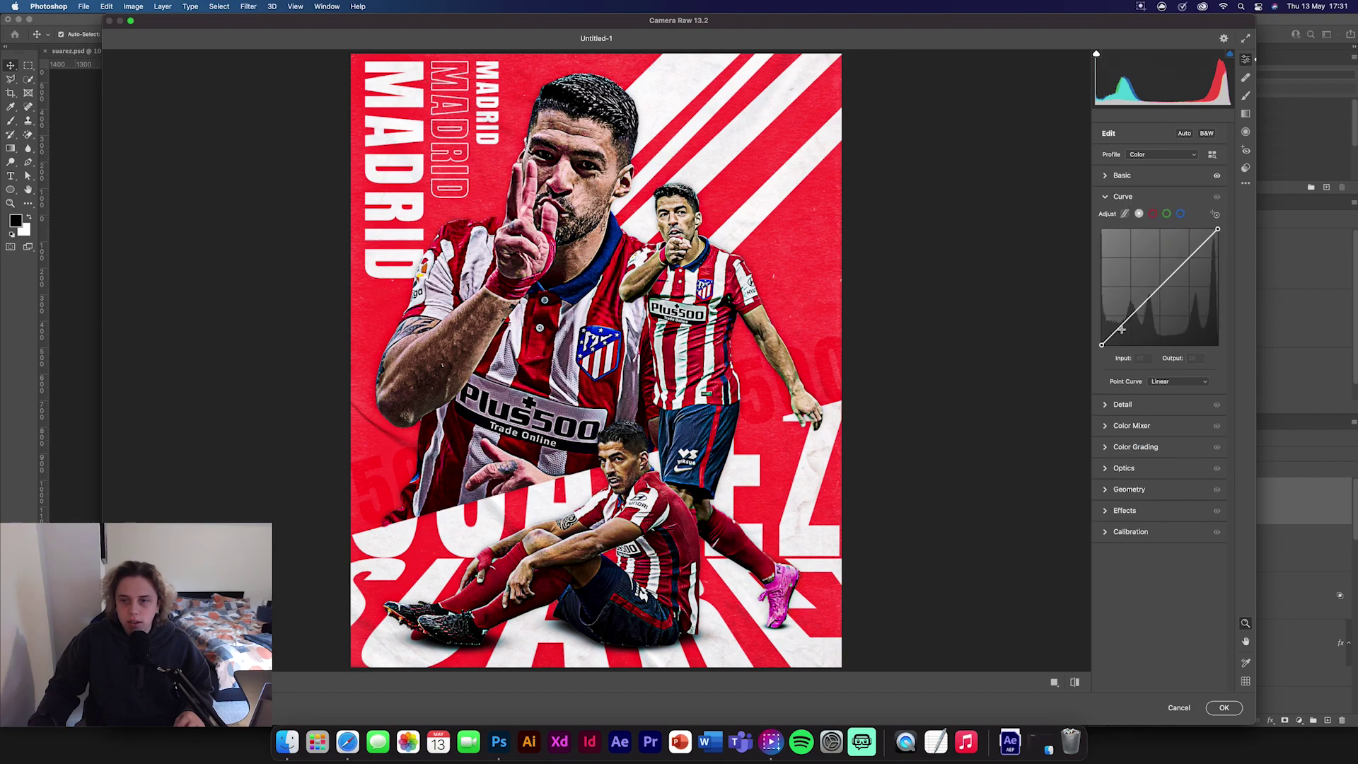
{"action": "left_click", "coordinate": [1136, 309]}
{"action": "left_click_drag", "start_coordinate": [1208, 238], "coordinate": [1209, 236]}
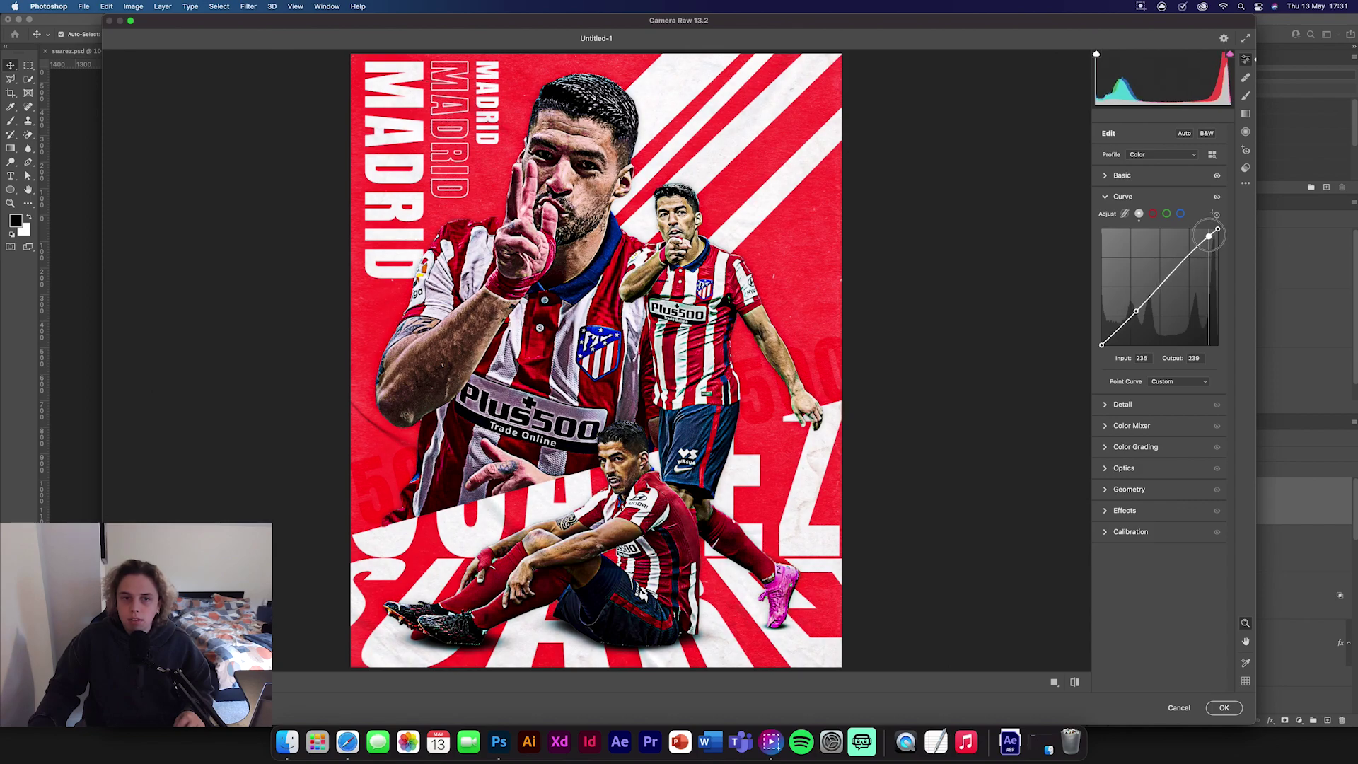
Step: Set Sharpening to 103 and shift the Reds hue to -8 in the Color Mixer
{"action": "left_click", "coordinate": [1112, 404]}
{"action": "left_click_drag", "start_coordinate": [1110, 250], "coordinate": [1185, 253]}
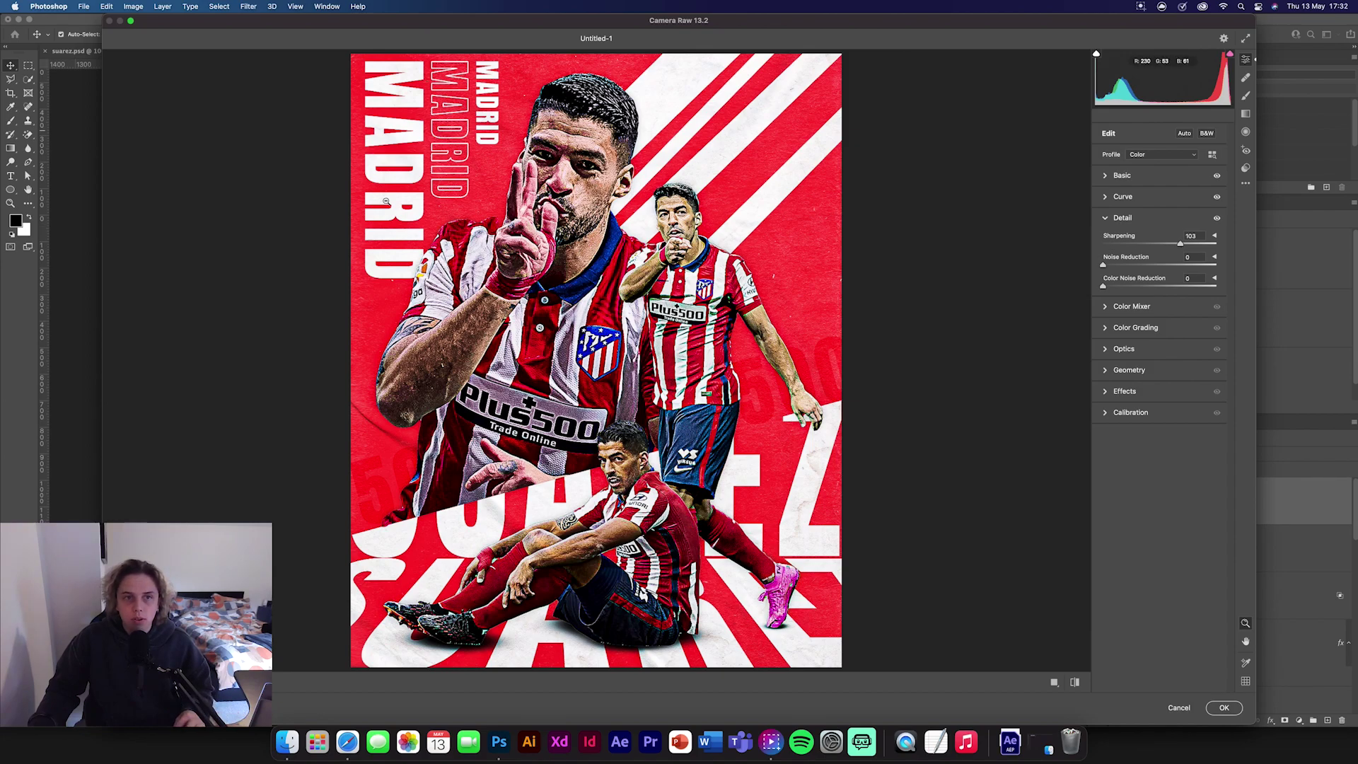
{"action": "left_click", "coordinate": [1107, 308]}
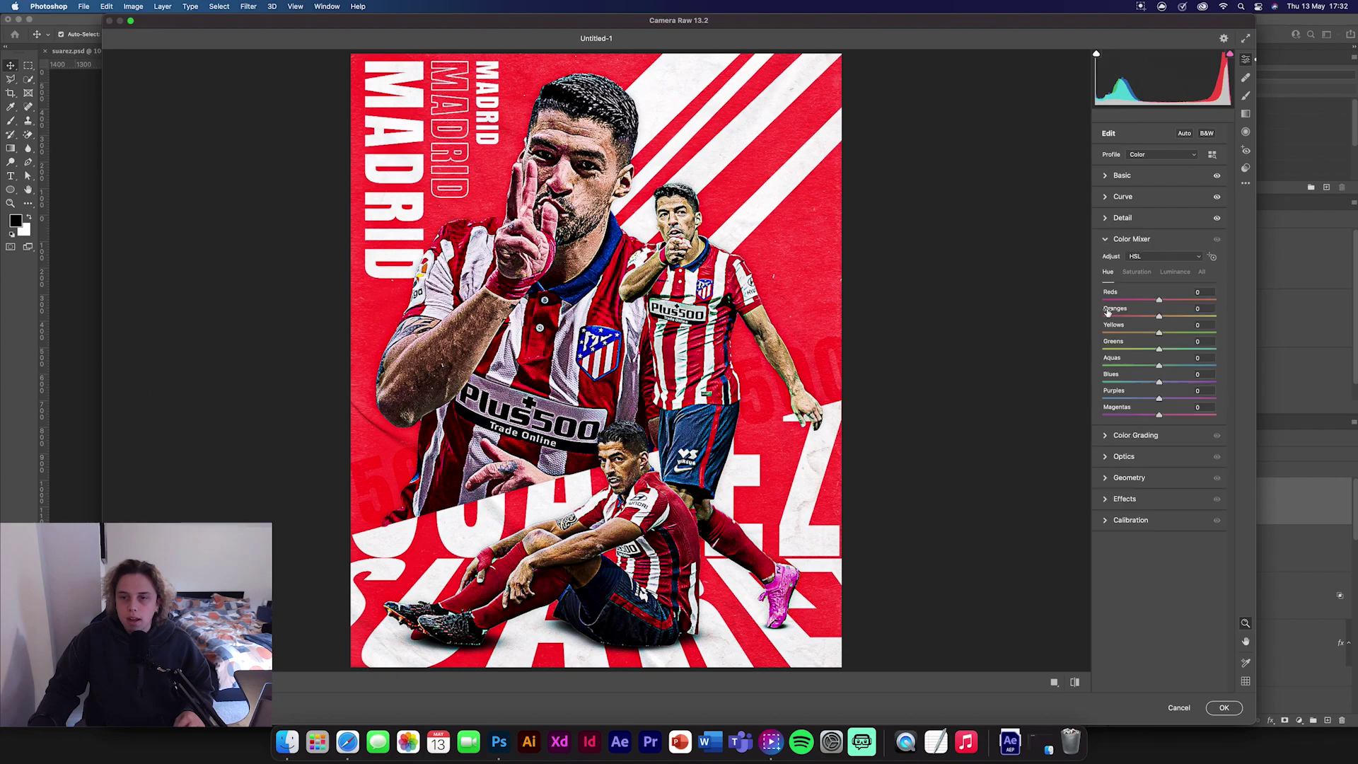
{"action": "left_click_drag", "start_coordinate": [1159, 301], "coordinate": [1154, 301]}
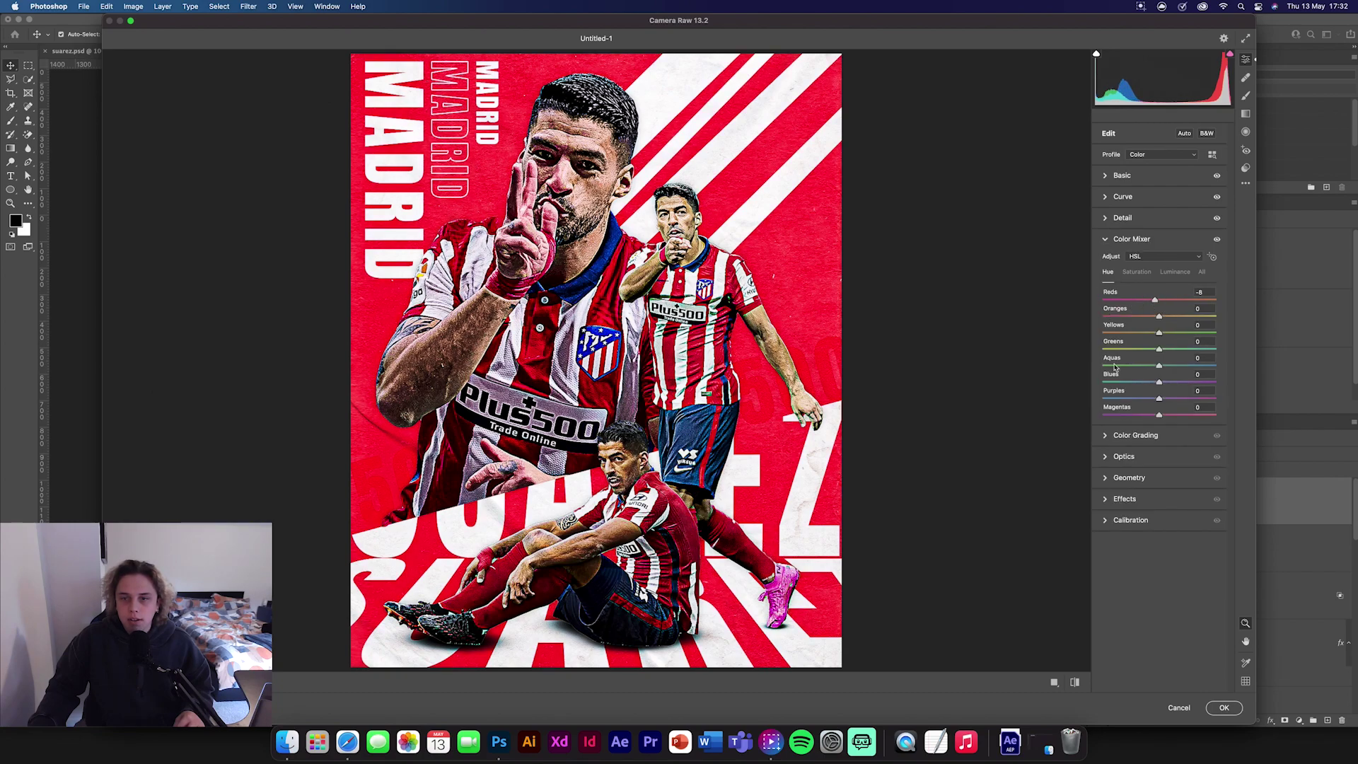
Step: Add film grain at 30 and a slight vignette at -8
{"action": "left_click", "coordinate": [1107, 499]}
{"action": "left_click_drag", "start_coordinate": [1105, 351], "coordinate": [1139, 353]}
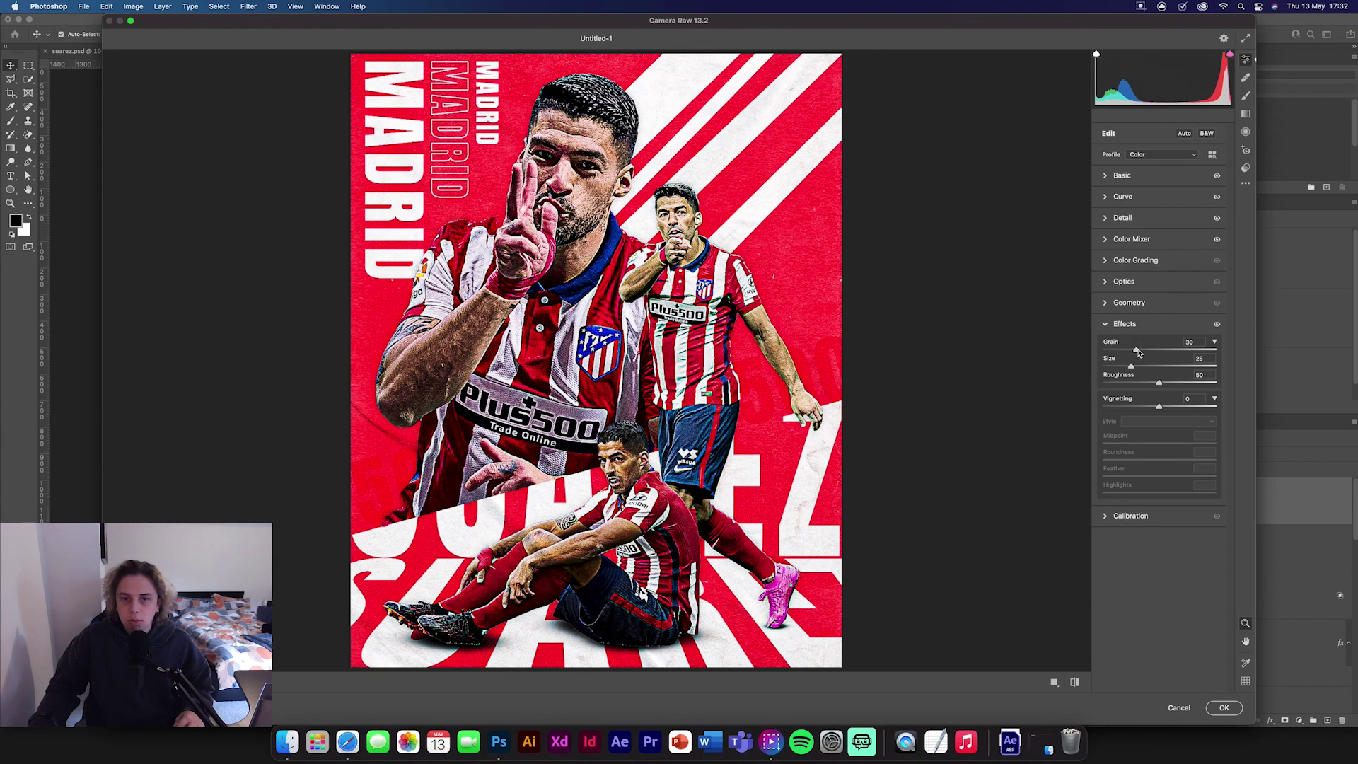
{"action": "left_click_drag", "start_coordinate": [1159, 406], "coordinate": [1155, 406]}
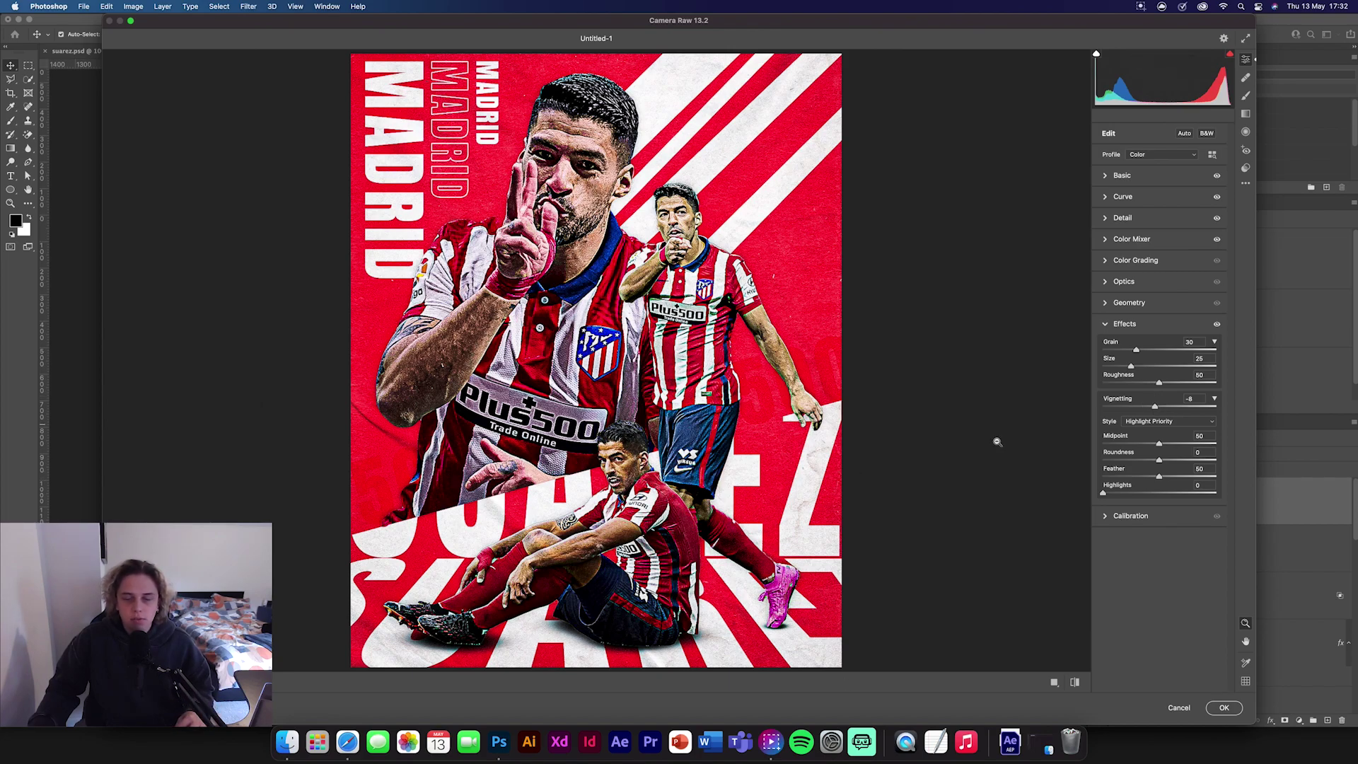
Step: Set the Red Primary saturation to +7, compare before and after side by side, and apply the Camera Raw adjustments
{"action": "left_click", "coordinate": [1103, 516]}
{"action": "left_click_drag", "start_coordinate": [1163, 451], "coordinate": [1166, 450]}
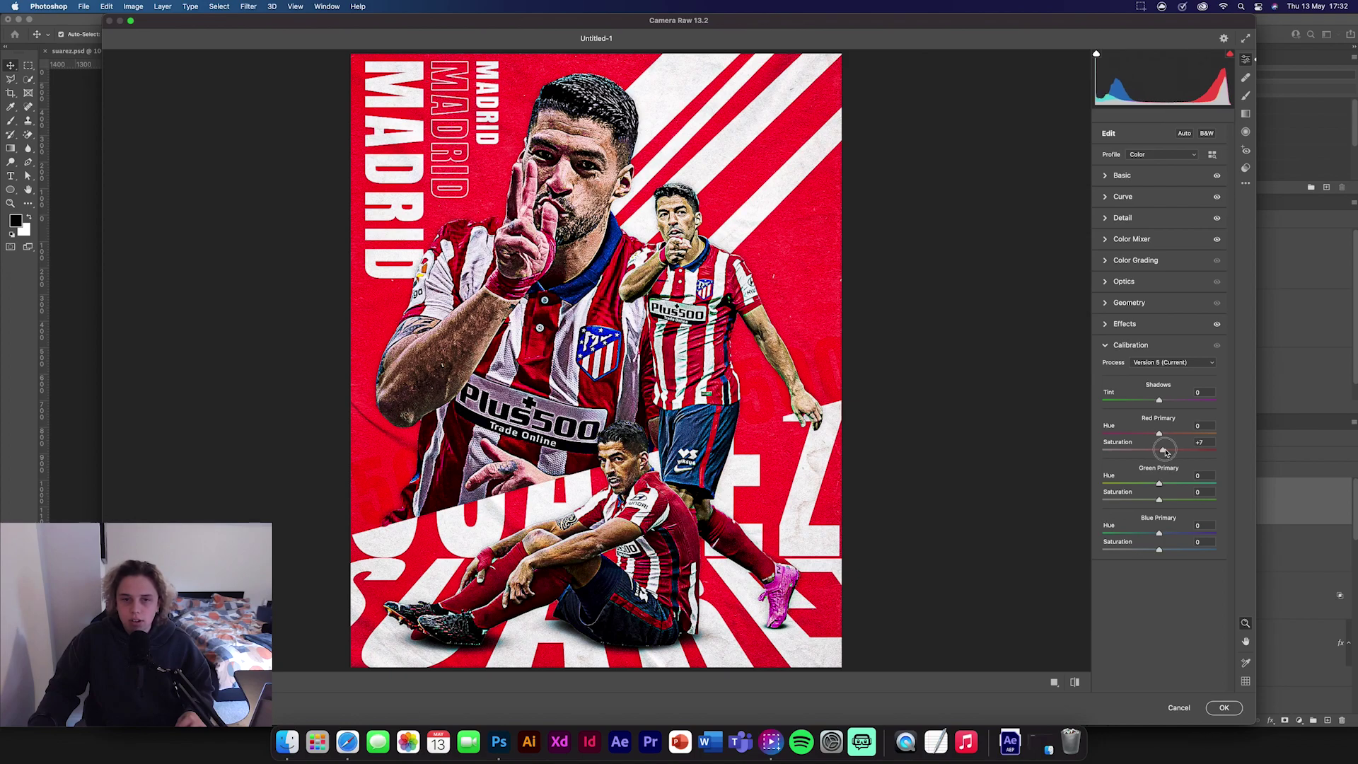
{"action": "left_click", "coordinate": [1054, 682]}
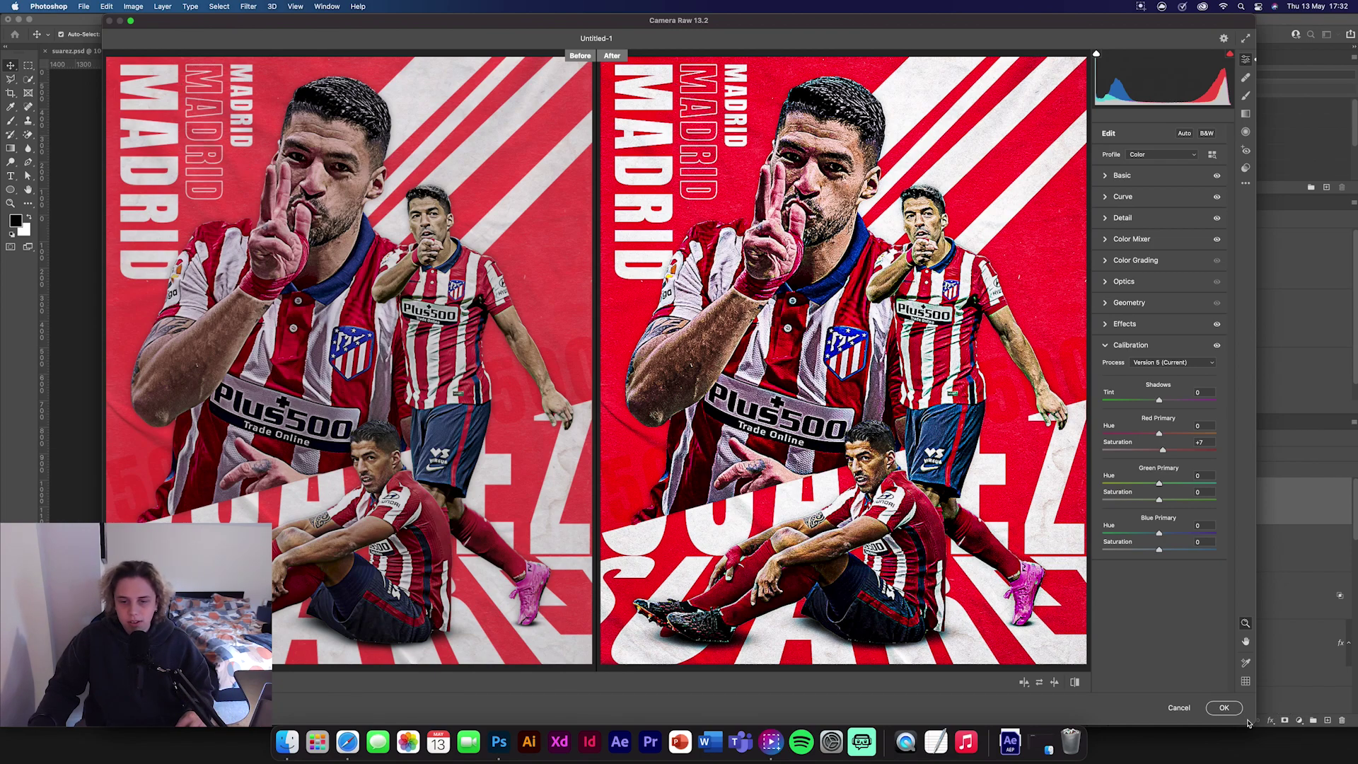
{"action": "left_click", "coordinate": [1224, 709]}
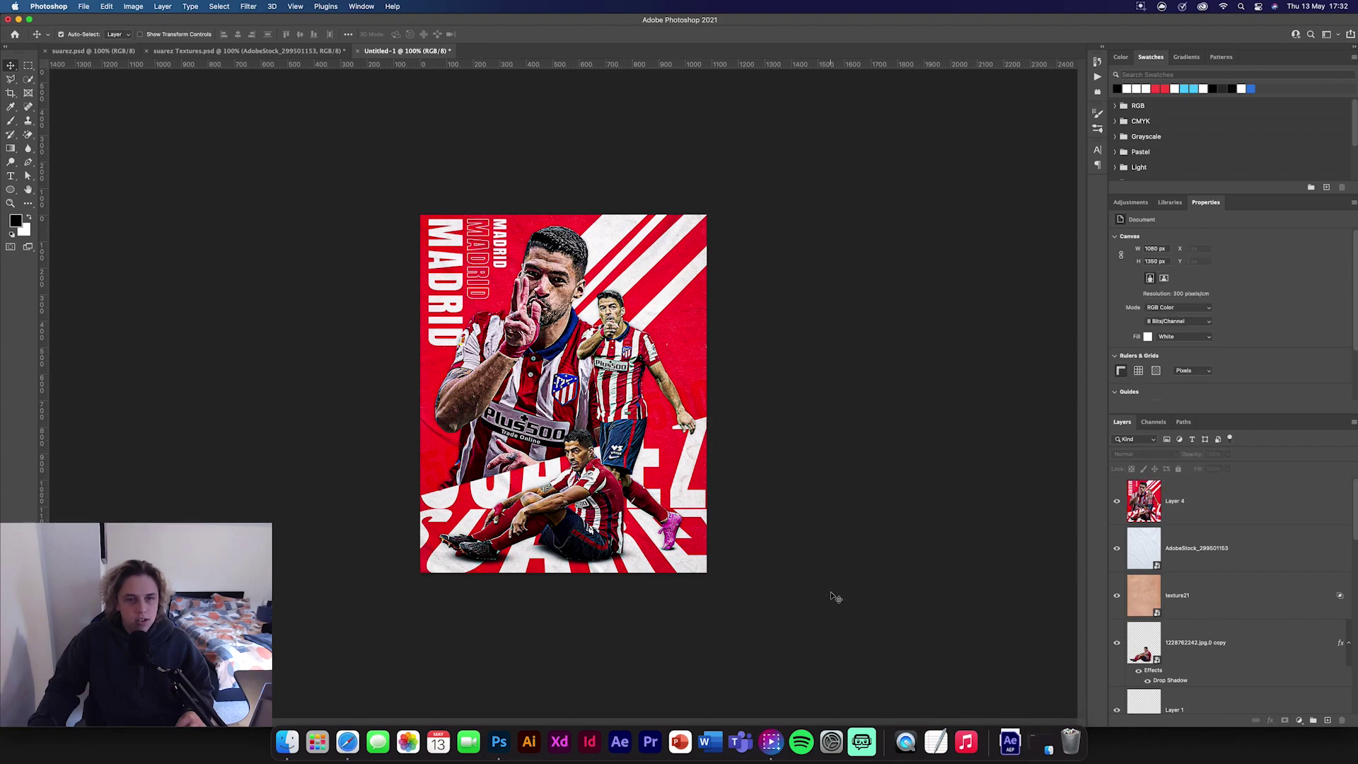